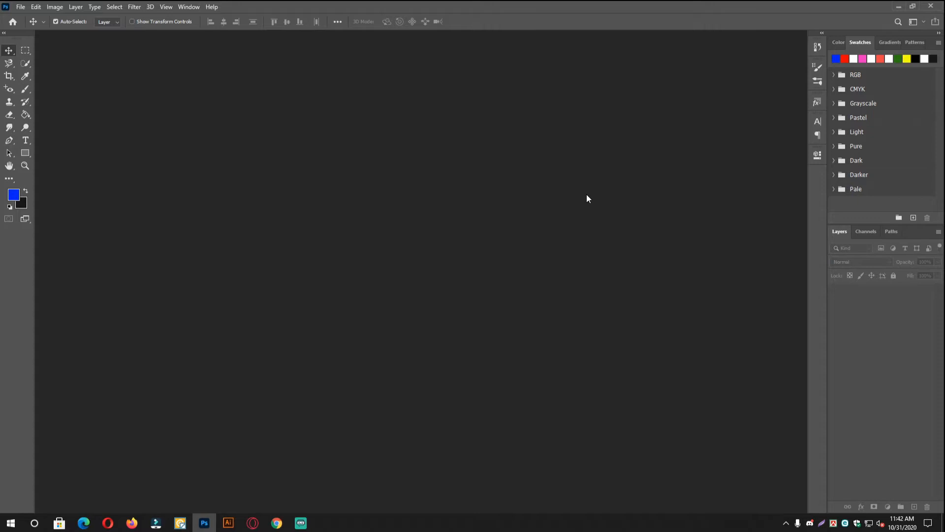
# Step: Create a new 1200 × 1200 px RGB document at 300 pixels/centimetre with a white background
pyautogui.click(26, 153)
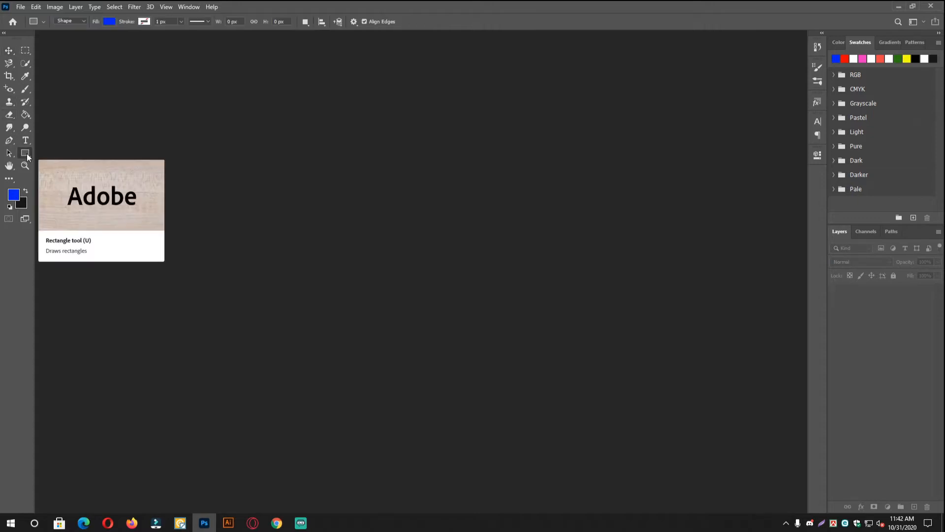
pyautogui.press('t')
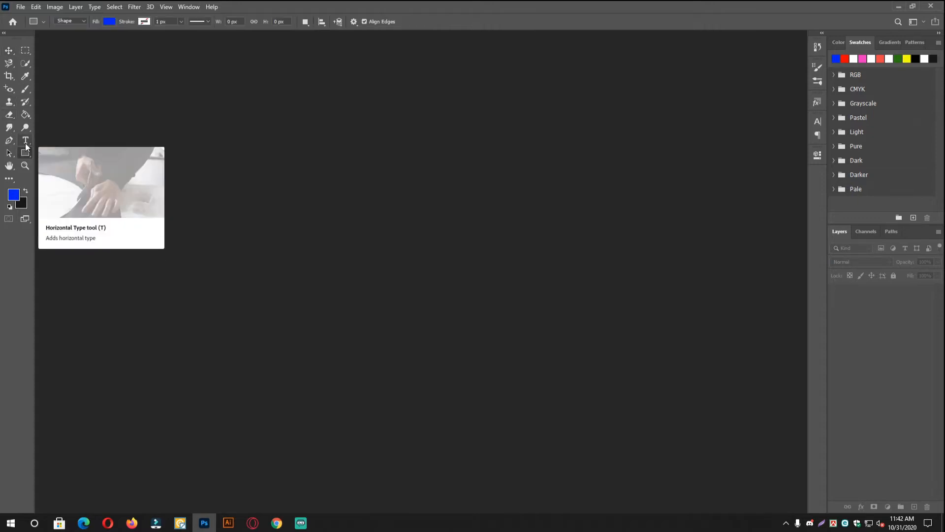
pyautogui.click(26, 153)
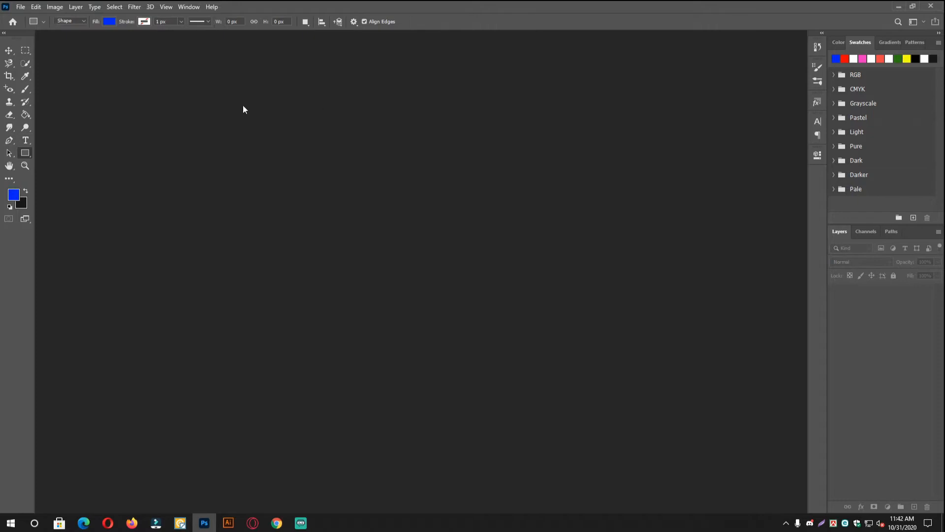
pyautogui.click(21, 7)
pyautogui.moveTo(35, 8)
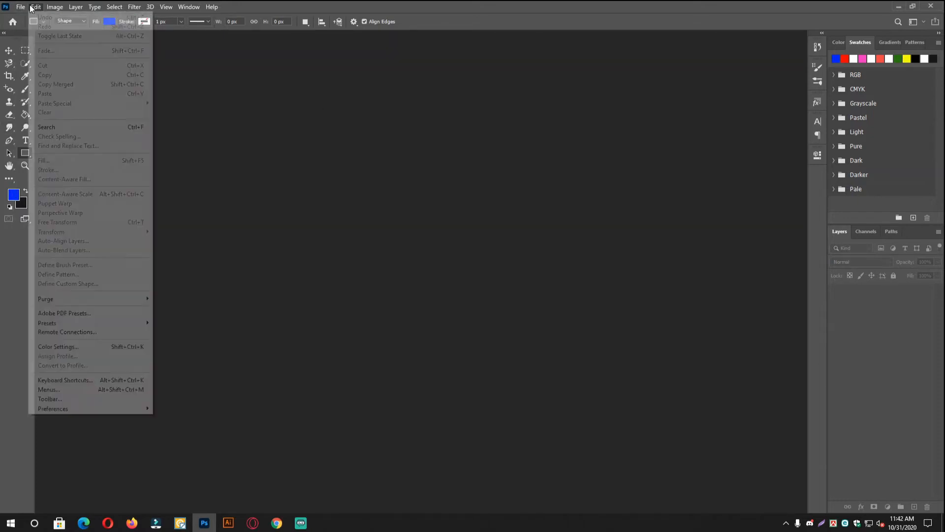
pyautogui.click(39, 19)
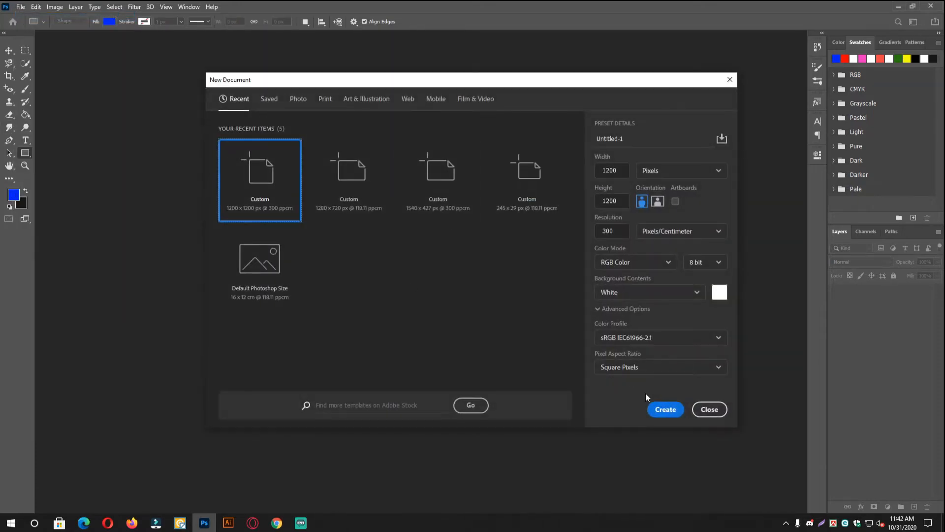
pyautogui.click(666, 409)
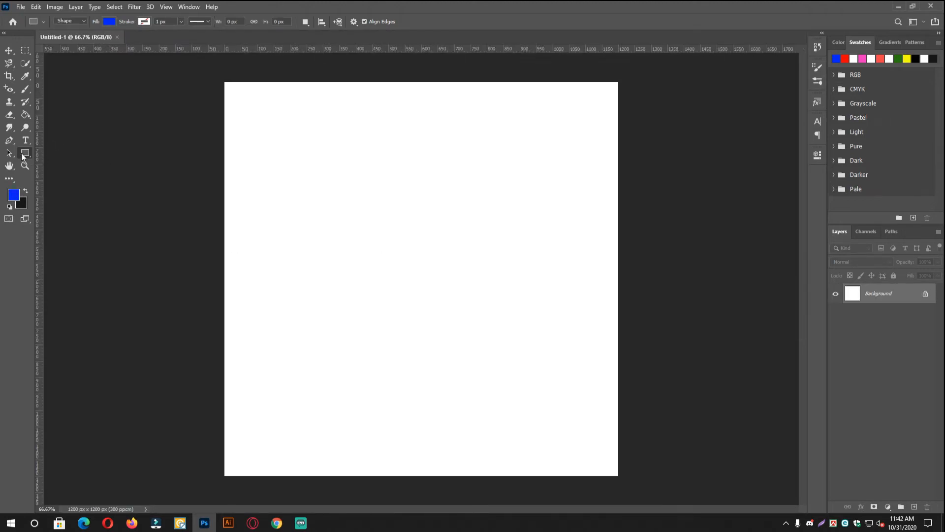
# Step: Draw a blue rectangle about 825 × 412 px across the middle of the canvas with the Rectangle Tool
pyautogui.rightClick(23, 154)
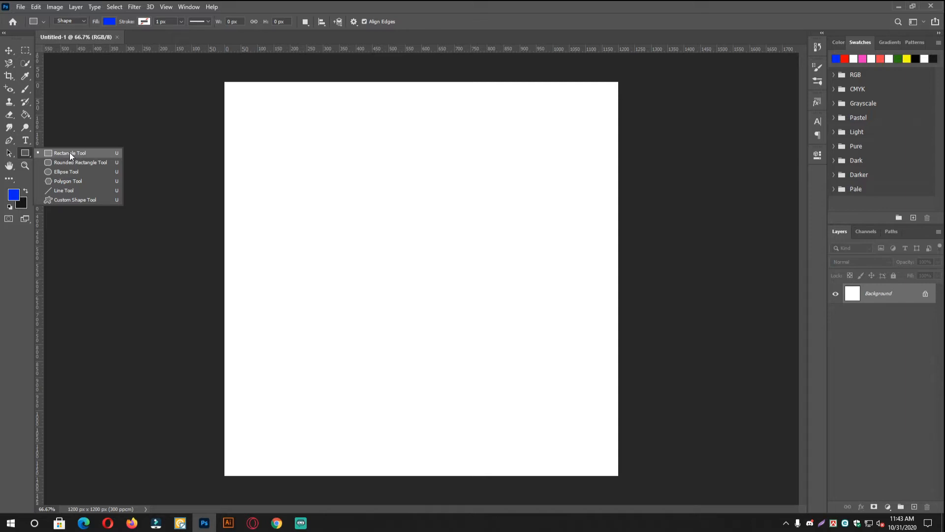
pyautogui.click(69, 153)
pyautogui.rightClick(24, 155)
pyautogui.click(61, 155)
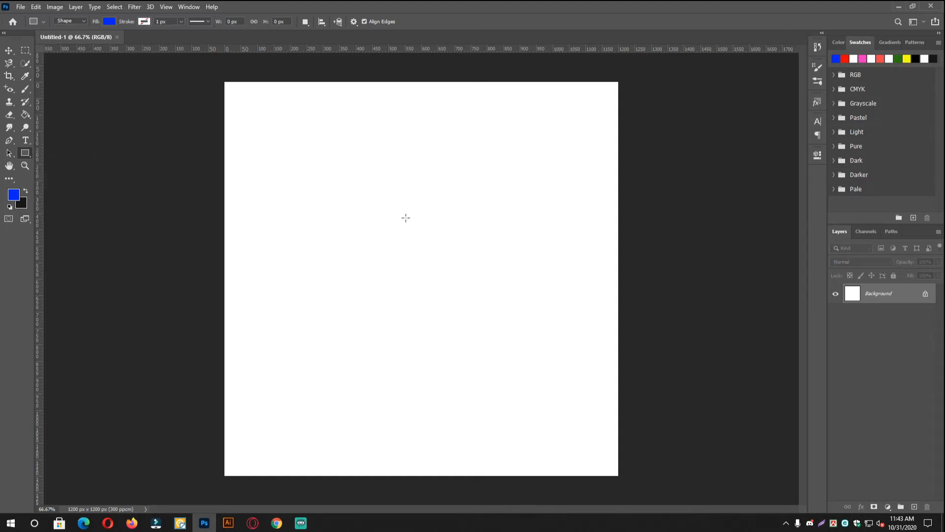
pyautogui.moveTo(291, 203); pyautogui.dragTo(562, 338)
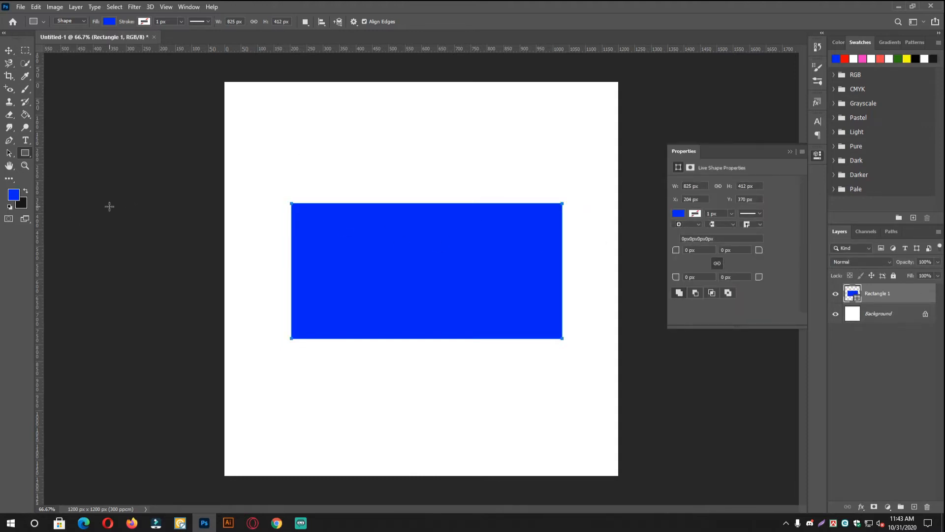
# Step: Add a rectangle about 464 × 281 px above and a square about 284 px below on one shape layer, and shift both up and left
pyautogui.moveTo(346, 116); pyautogui.dragTo(499, 207)
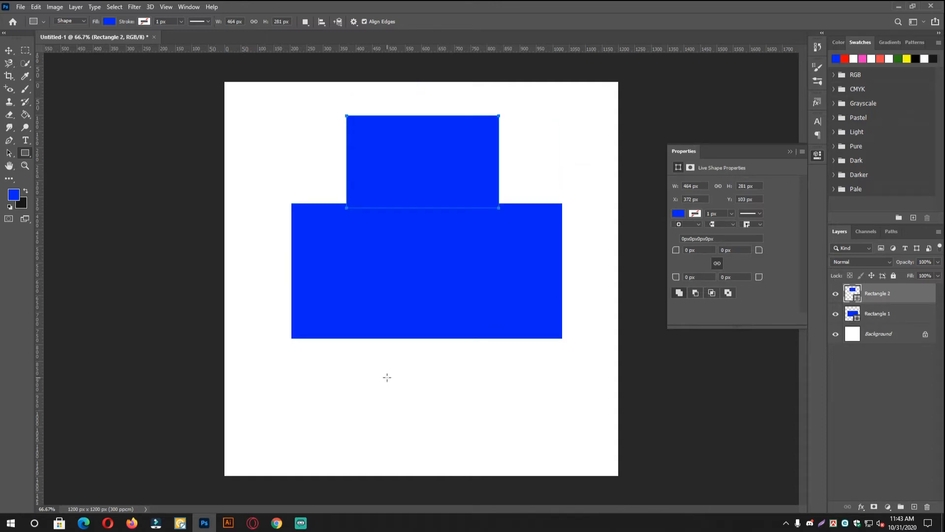
pyautogui.press('shift')
pyautogui.moveTo(350, 370); pyautogui.dragTo(505, 463)
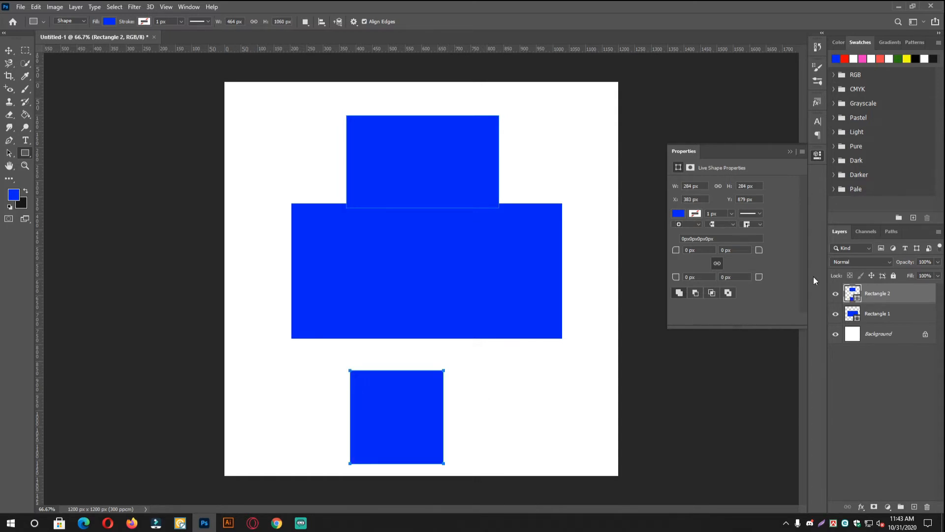
pyautogui.click(9, 50)
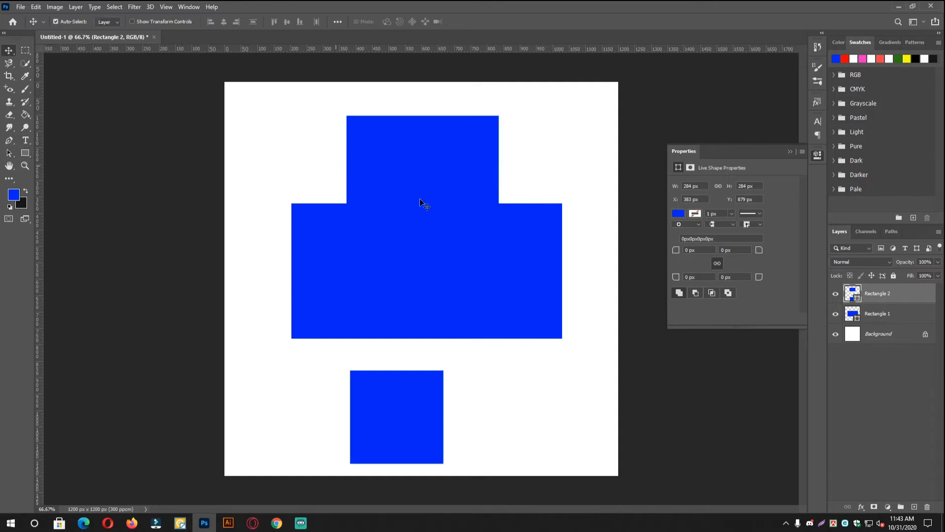
pyautogui.moveTo(452, 193); pyautogui.dragTo(428, 175)
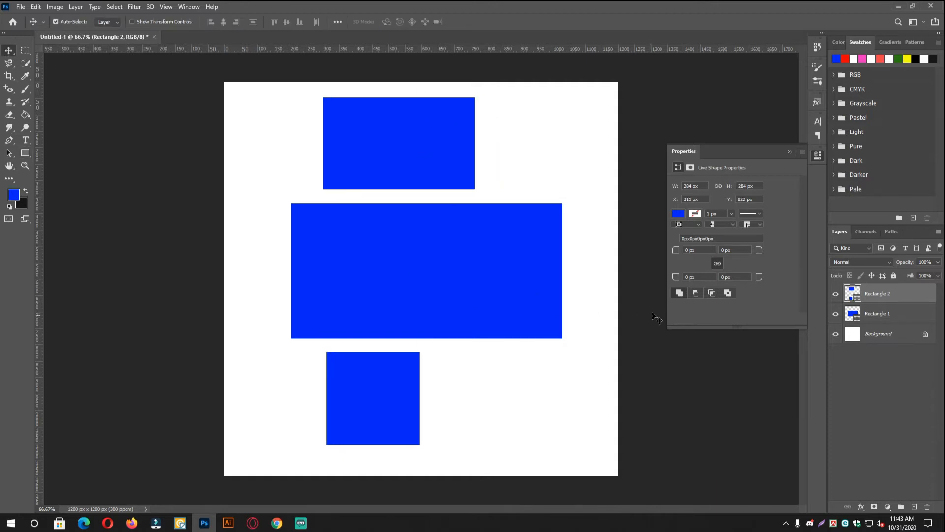
# Step: Change the fill of the wide middle rectangle to the recently used red
pyautogui.click(530, 292)
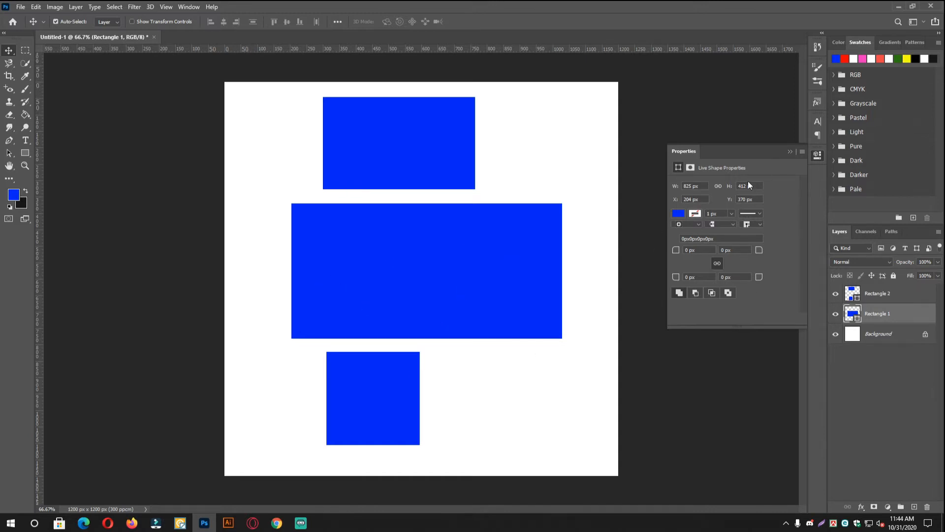
pyautogui.click(718, 215)
pyautogui.click(686, 185)
pyautogui.press('Return')
pyautogui.click(678, 214)
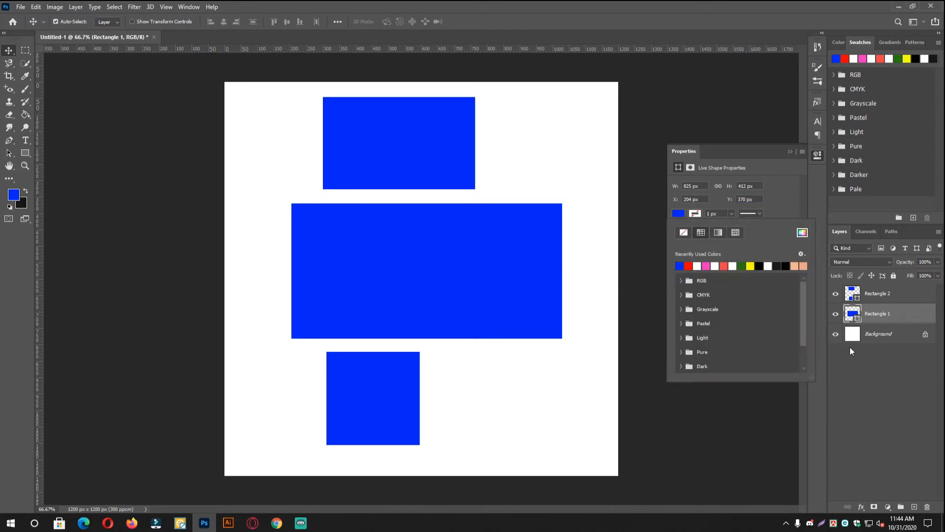
pyautogui.click(688, 266)
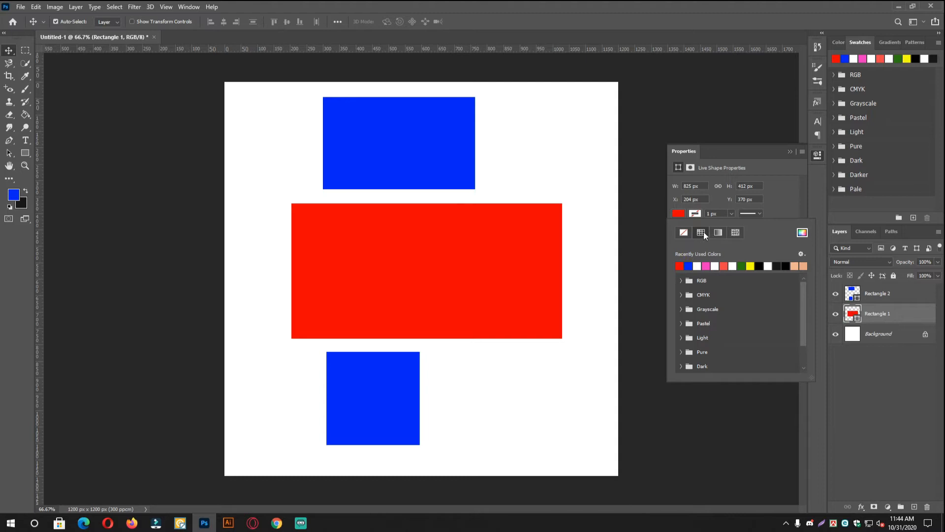
# Step: Try gradient, pattern and no fill on the middle rectangle, and give it a solid black fill
pyautogui.click(718, 233)
pyautogui.click(735, 233)
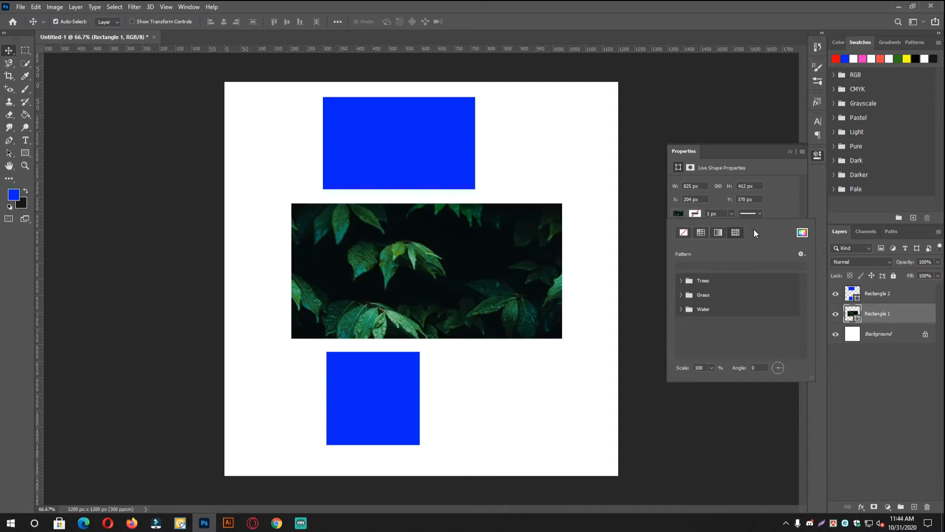
pyautogui.click(683, 233)
pyautogui.click(802, 232)
pyautogui.moveTo(492, 165); pyautogui.dragTo(493, 121)
pyautogui.click(572, 116)
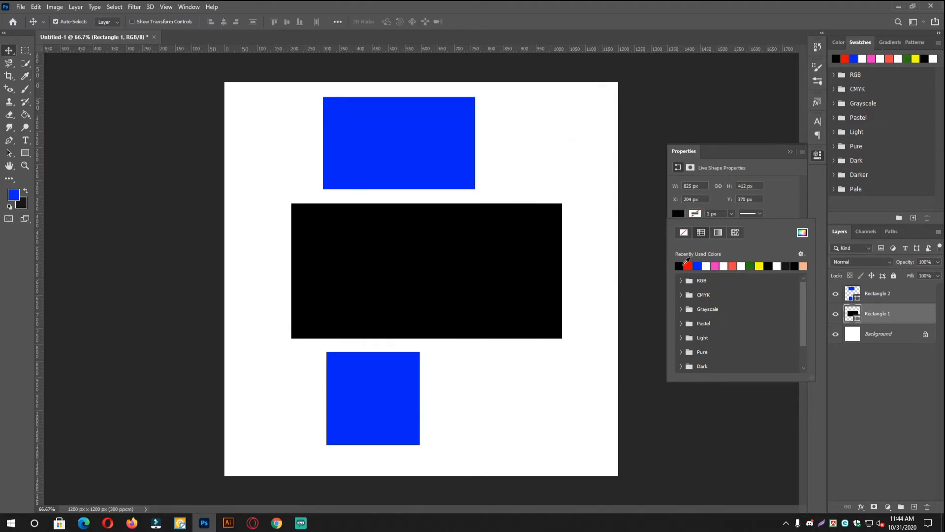
# Step: Give the middle rectangle a custom bright red fill from the colour picker
pyautogui.click(802, 232)
pyautogui.click(459, 145)
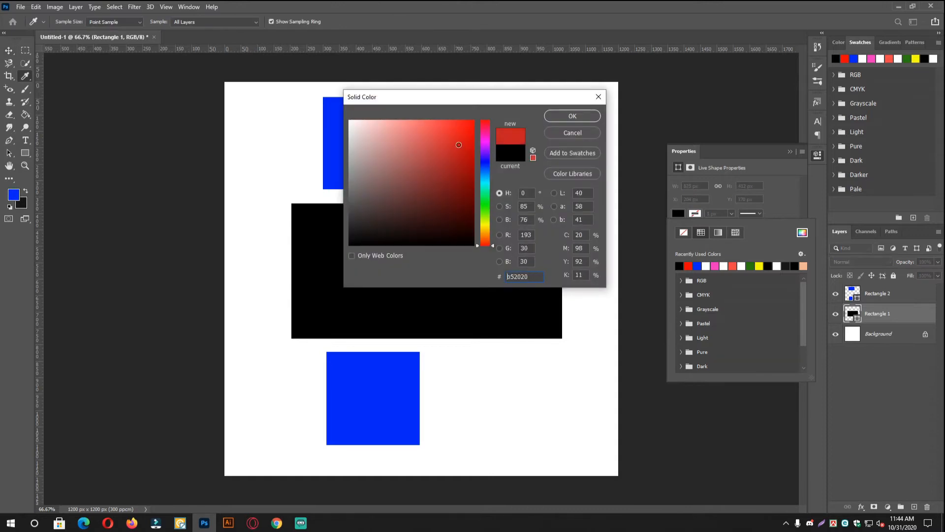
pyautogui.click(583, 117)
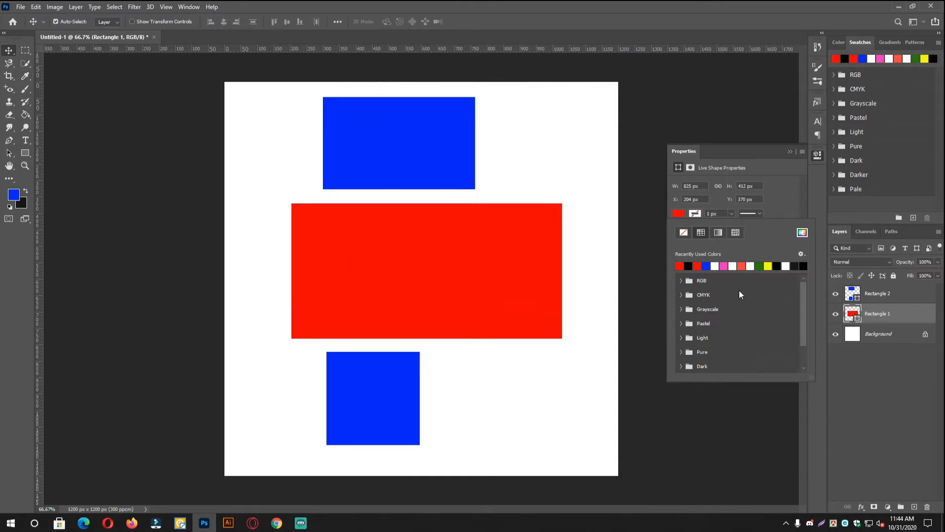
# Step: Set the middle rectangle's stroke to the custom violet-blue colour #3c10f7
pyautogui.click(701, 211)
pyautogui.click(803, 233)
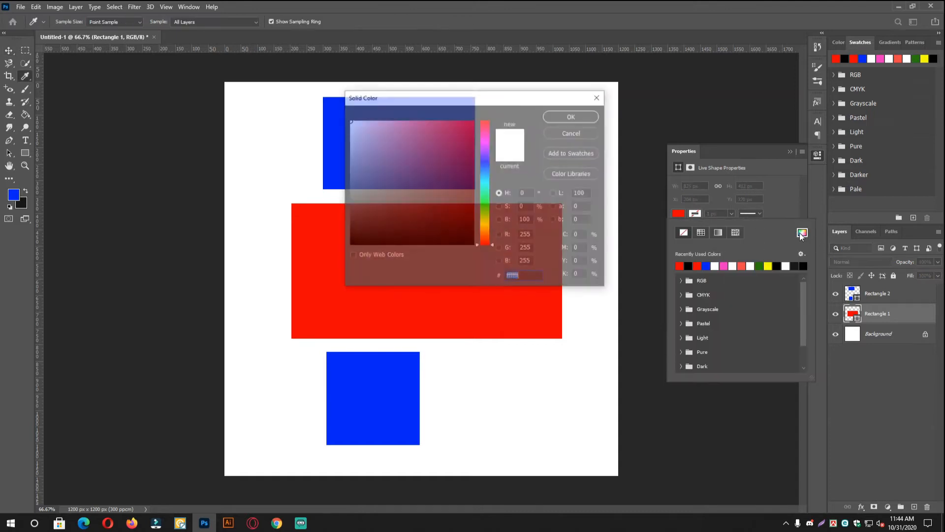
pyautogui.click(466, 124)
pyautogui.click(487, 159)
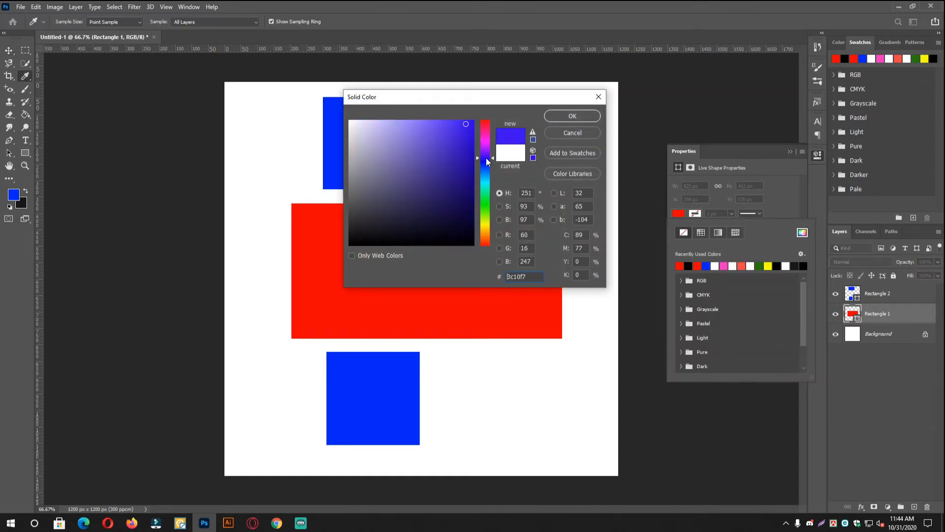
pyautogui.click(566, 118)
# Step: Increase the red rectangle's stroke width to 15 px
pyautogui.keyDown('ctrl'); pyautogui.click(546, 230); pyautogui.keyUp('ctrl')
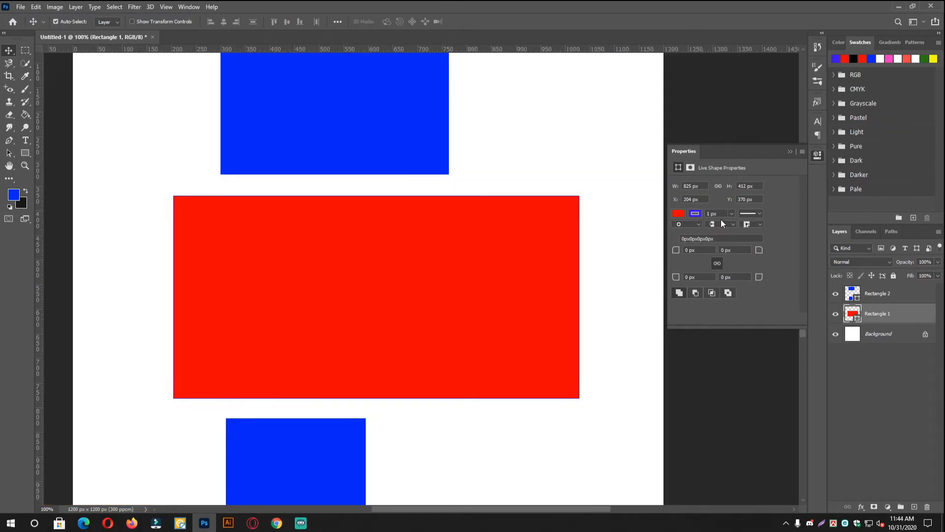
pyautogui.click(722, 215)
pyautogui.press('Up')
pyautogui.press('Up')
pyautogui.press('Up')
pyautogui.press('Up')
pyautogui.press('Up')
pyautogui.press('Up')
pyautogui.press('Up')
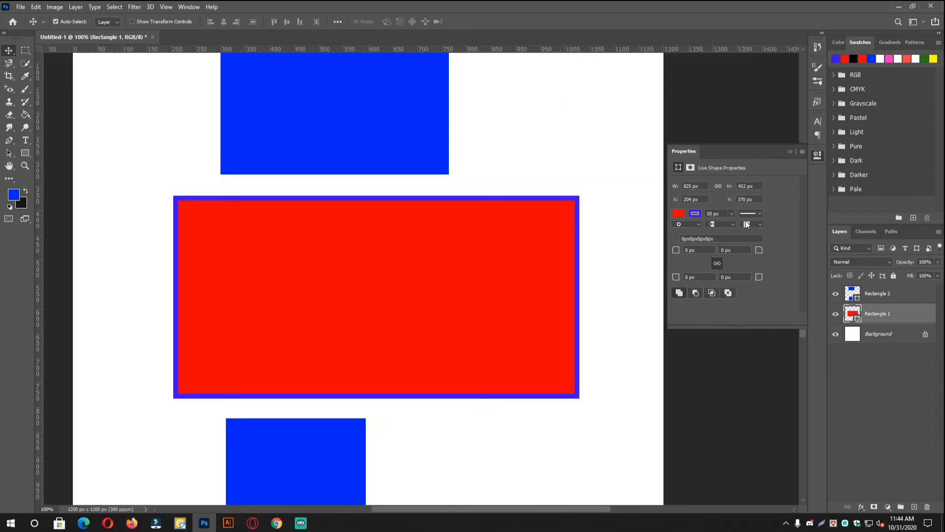
pyautogui.press('Up')
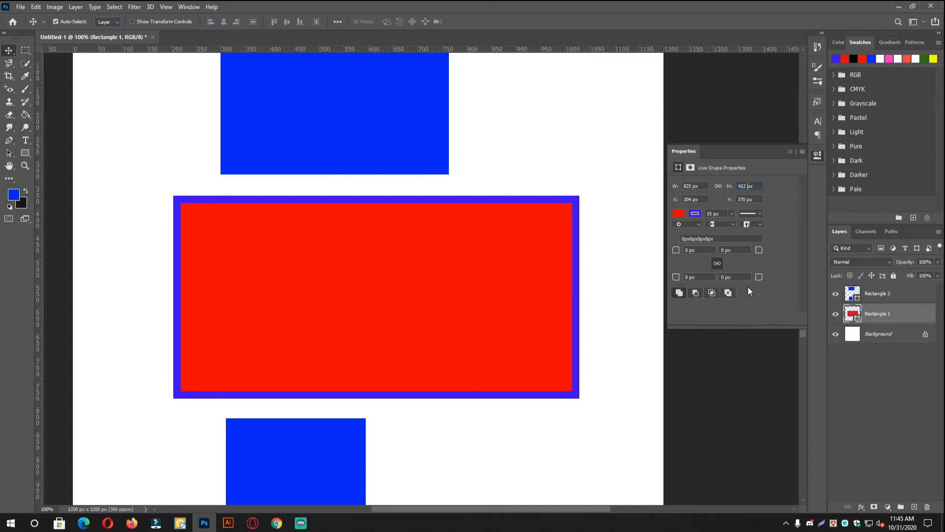
# Step: Close the shape properties and switch to the Rounded Rectangle Tool
pyautogui.click(817, 156)
pyautogui.click(23, 153)
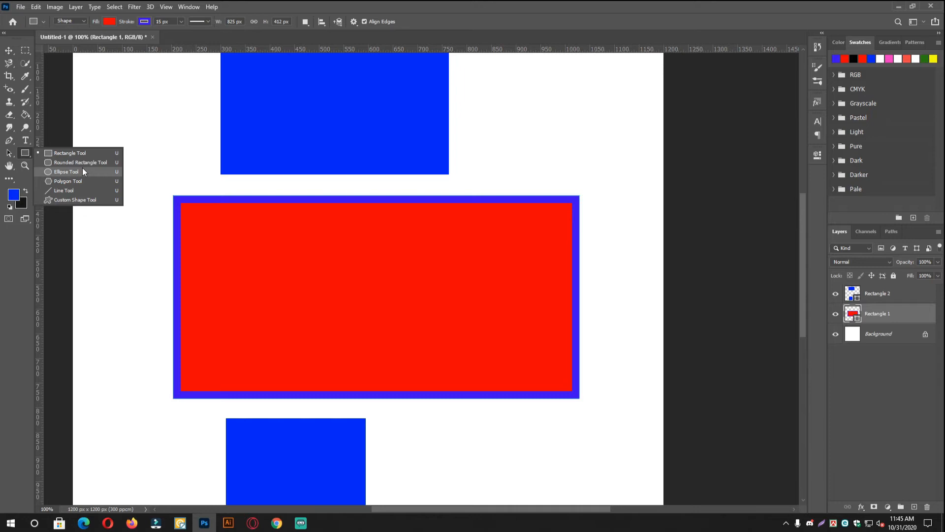
pyautogui.click(76, 162)
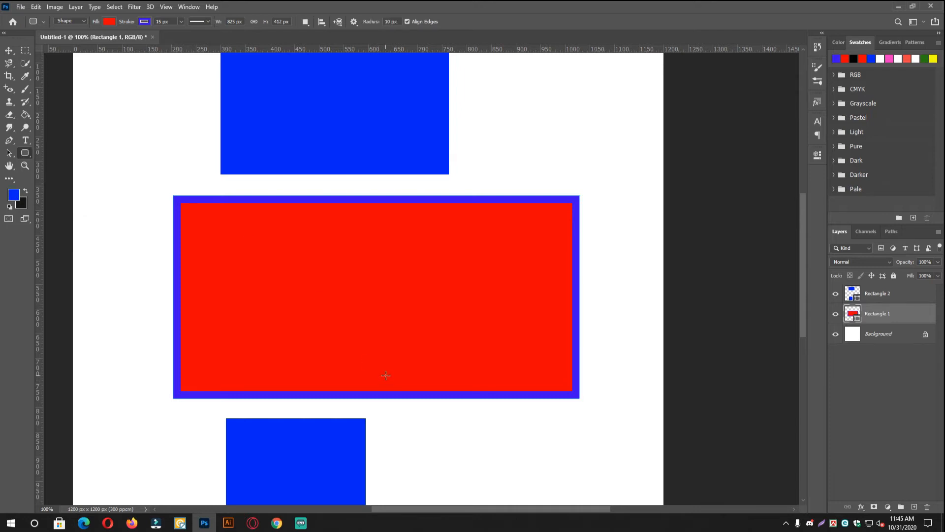
# Step: Undo all rectangle drawing and formatting until only the blank Background layer remains
pyautogui.hotkey('ctrl', 'z')
pyautogui.hotkey('ctrl', 'z')
pyautogui.hotkey('ctrl', 'z')
pyautogui.hotkey('ctrl', 'z')
pyautogui.hotkey('ctrl', 'z')
pyautogui.hotkey('ctrl', 'z')
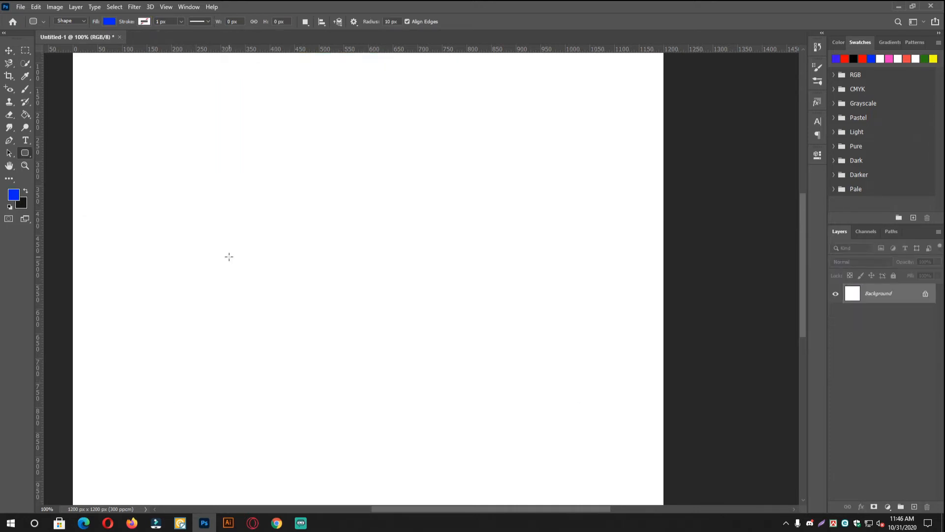
# Step: Draw a blue rounded rectangle about 743 × 319 px with a 10 px corner radius in the middle of the canvas
pyautogui.moveTo(172, 190); pyautogui.dragTo(539, 348)
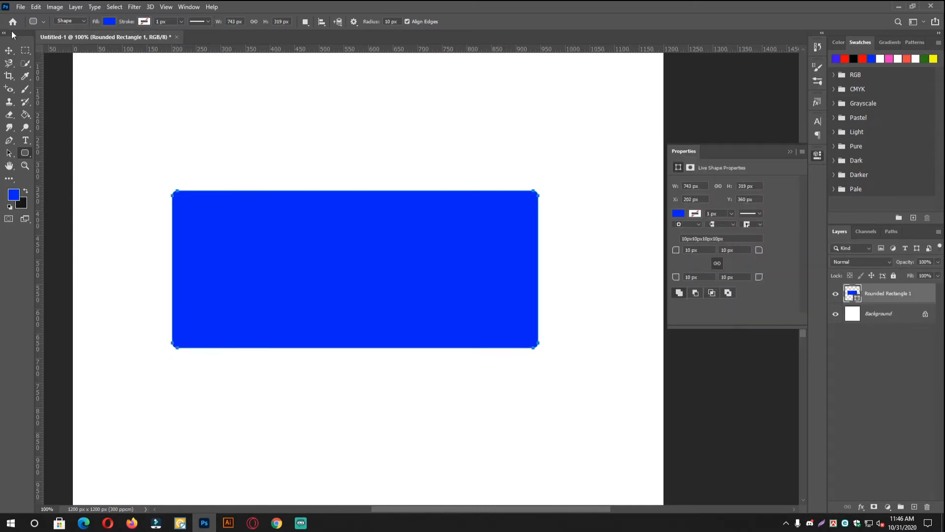
pyautogui.click(9, 50)
# Step: Examine the rounded rectangle's corners up close and at full extent
pyautogui.keyDown('ctrl'); pyautogui.click(156, 161); pyautogui.keyUp('ctrl')
pyautogui.keyDown('ctrl'); pyautogui.click(161, 169); pyautogui.keyUp('ctrl')
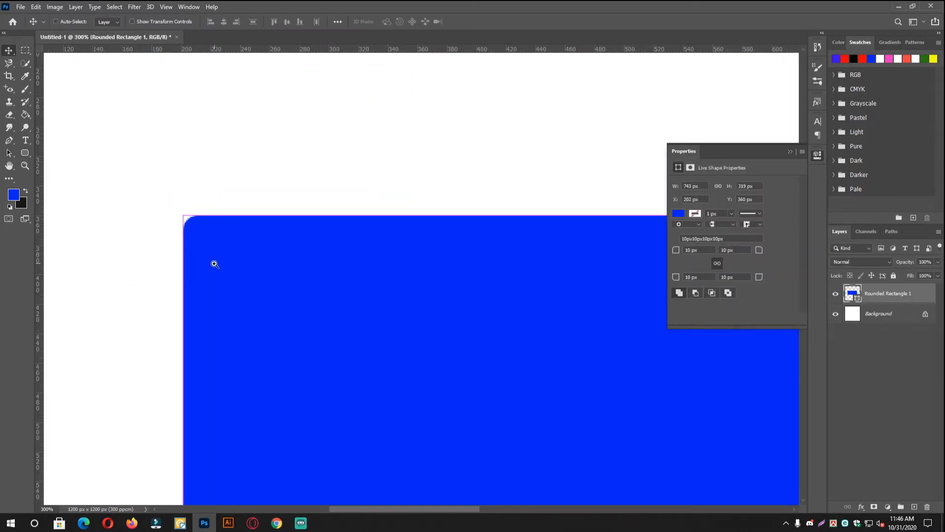
pyautogui.keyDown('ctrl'); pyautogui.click(196, 224); pyautogui.keyUp('ctrl')
pyautogui.keyDown('ctrl'); pyautogui.keyDown('alt'); pyautogui.click(406, 224); pyautogui.keyUp('alt'); pyautogui.keyUp('ctrl')
pyautogui.keyDown('ctrl'); pyautogui.keyDown('alt'); pyautogui.click(405, 224); pyautogui.keyUp('alt'); pyautogui.keyUp('ctrl')
pyautogui.keyDown('ctrl'); pyautogui.keyDown('alt'); pyautogui.click(405, 224); pyautogui.keyUp('alt'); pyautogui.keyUp('ctrl')
pyautogui.keyDown('ctrl'); pyautogui.keyDown('alt'); pyautogui.click(405, 224); pyautogui.keyUp('alt'); pyautogui.keyUp('ctrl')
pyautogui.moveTo(342, 241); pyautogui.dragTo(249, 226)
pyautogui.moveTo(406, 248); pyautogui.dragTo(269, 255)
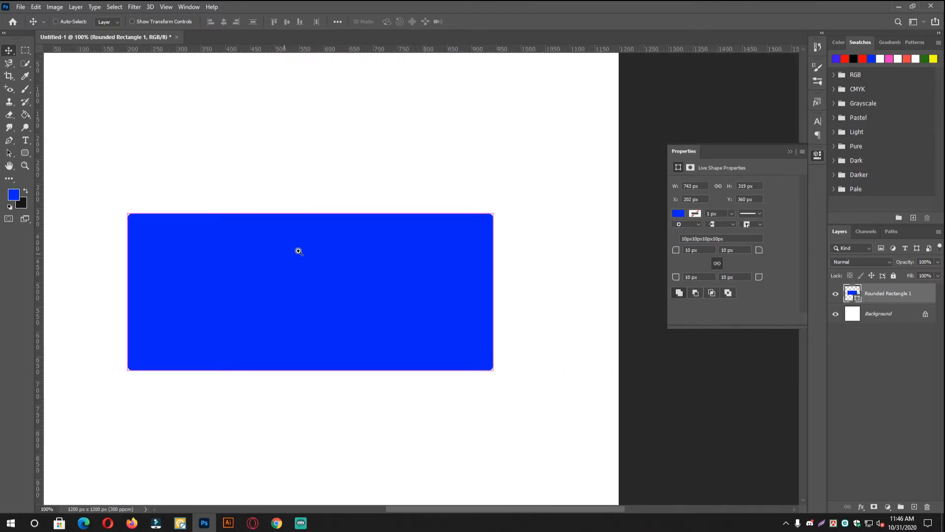
pyautogui.keyDown('ctrl'); pyautogui.keyDown('alt'); pyautogui.click(331, 245); pyautogui.keyUp('alt'); pyautogui.keyUp('ctrl')
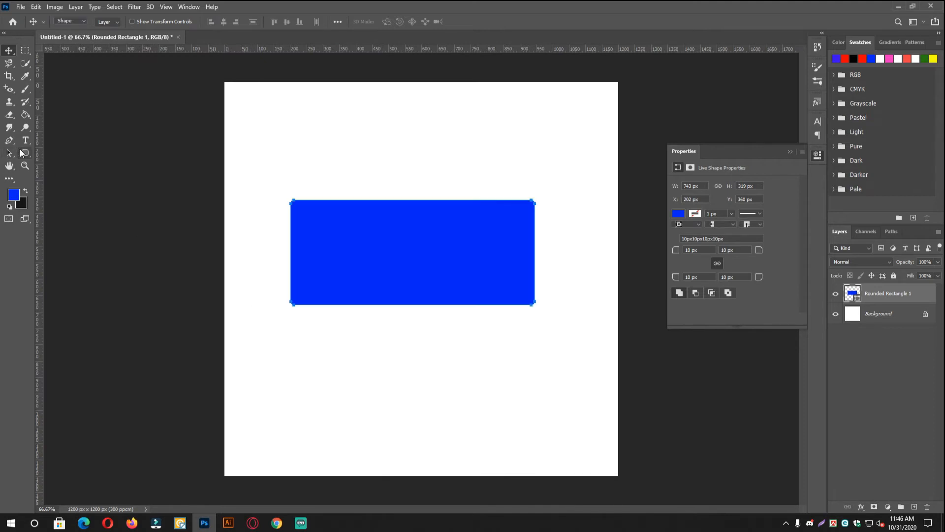
# Step: Draw a rounded square about 228 px below the rounded rectangle on the same layer, and move the layer's shapes straight up
pyautogui.click(26, 153)
pyautogui.moveTo(311, 365); pyautogui.dragTo(443, 437)
pyautogui.hotkey('ctrl', 'z')
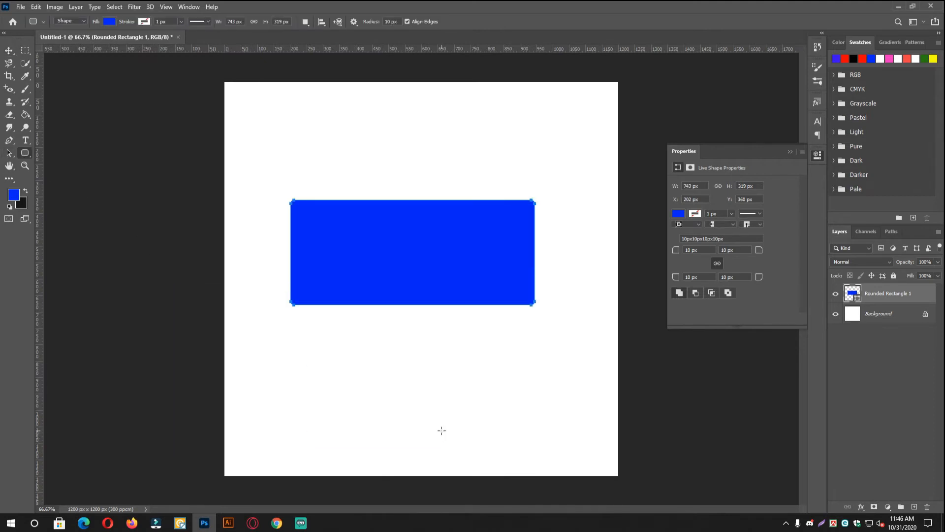
pyautogui.moveTo(367, 376); pyautogui.dragTo(440, 451)
pyautogui.press('v')
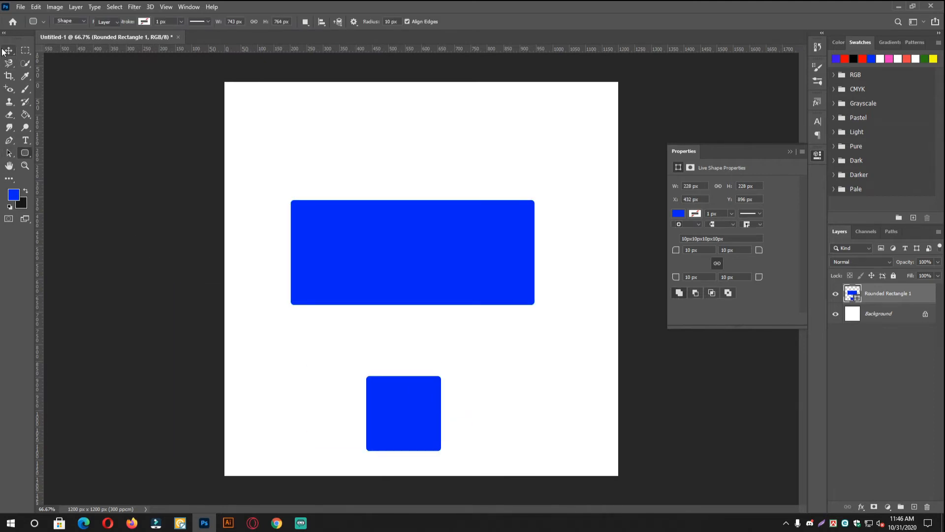
pyautogui.keyDown('ctrl'); pyautogui.click(453, 446); pyautogui.keyUp('ctrl')
pyautogui.moveTo(382, 418); pyautogui.dragTo(418, 353)
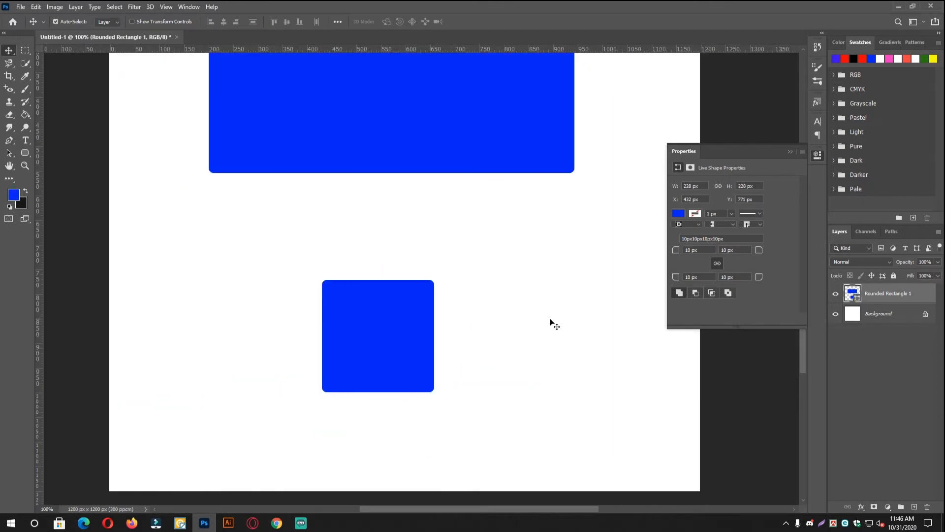
# Step: Change the fill of the rounded rectangle layer's shapes to red
pyautogui.click(678, 214)
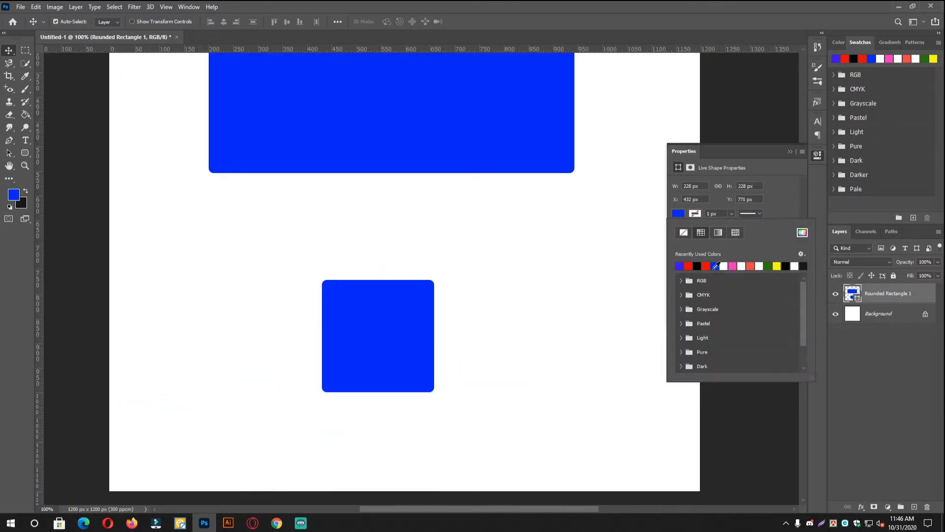
pyautogui.click(699, 265)
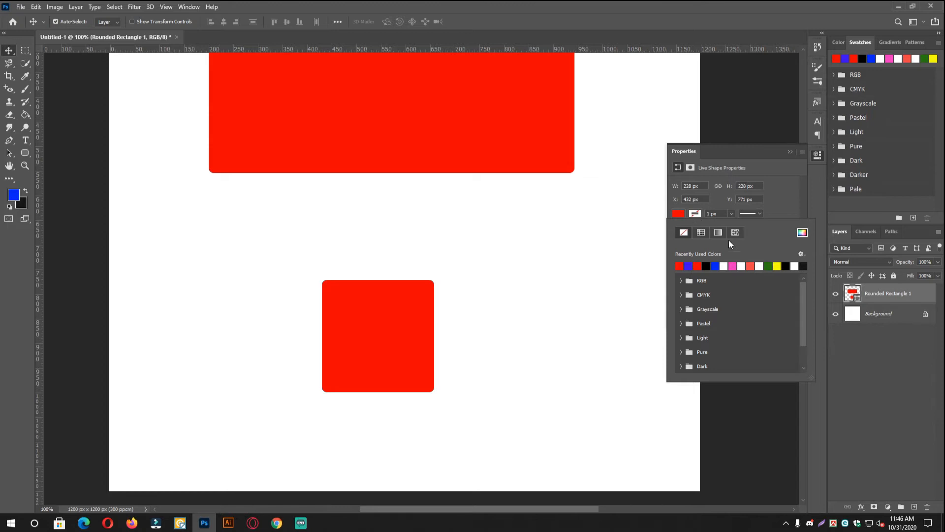
pyautogui.click(801, 233)
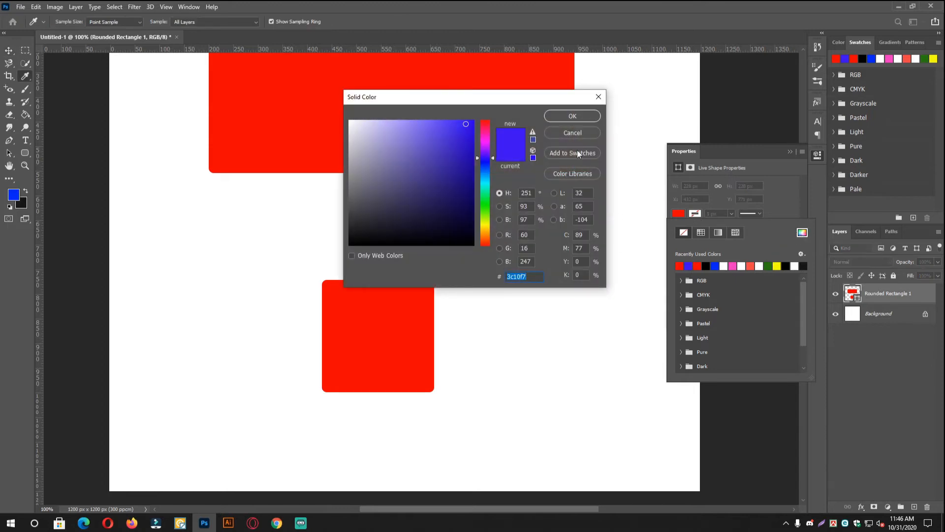
pyautogui.click(577, 140)
# Step: Give the rounded rectangle layer's shapes a black stroke 18 px wide
pyautogui.click(760, 266)
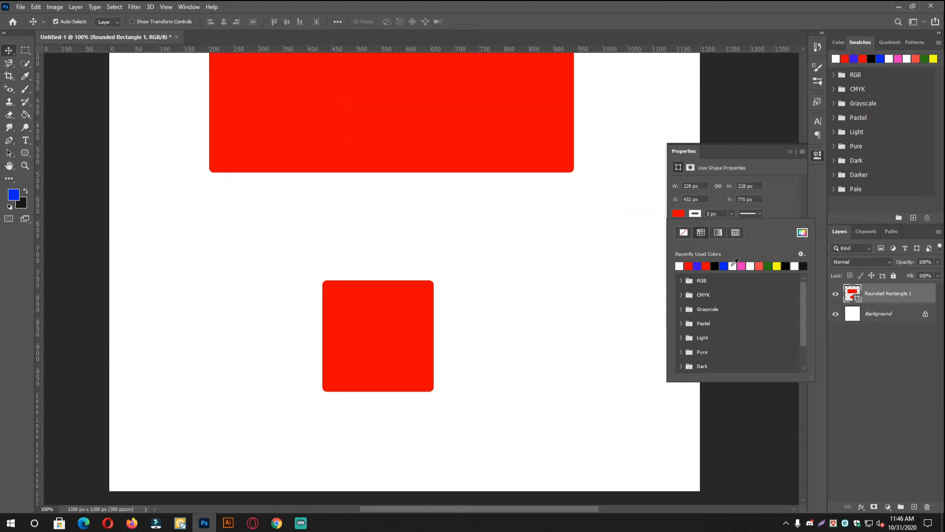
pyautogui.click(714, 266)
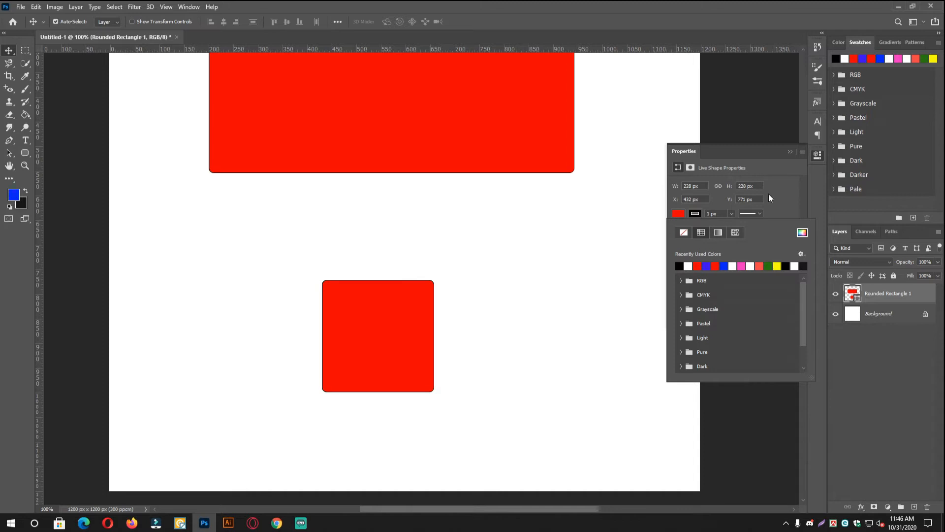
pyautogui.click(717, 211)
pyautogui.press('Up')
pyautogui.write('18')
pyautogui.press('Return')
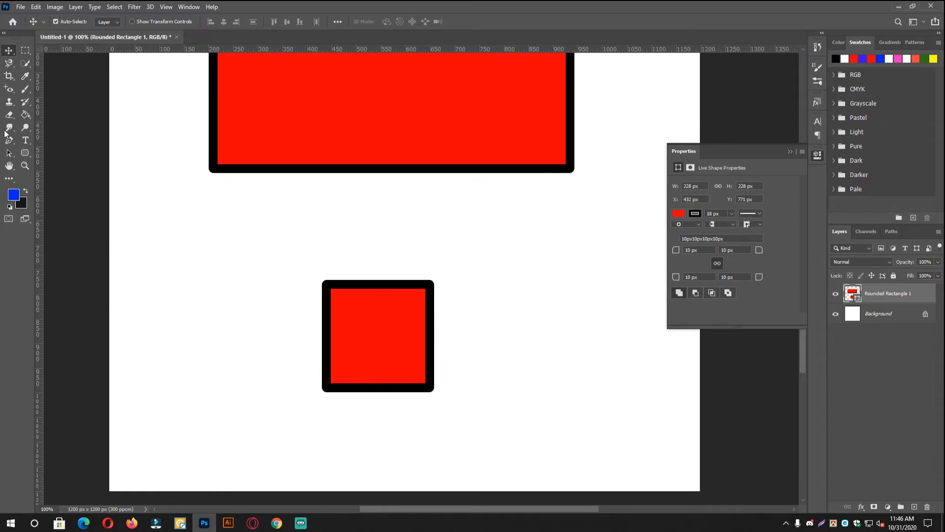
# Step: Set all four linked corner radii of the small rounded square to 30 px
pyautogui.moveTo(440, 234); pyautogui.dragTo(460, 365)
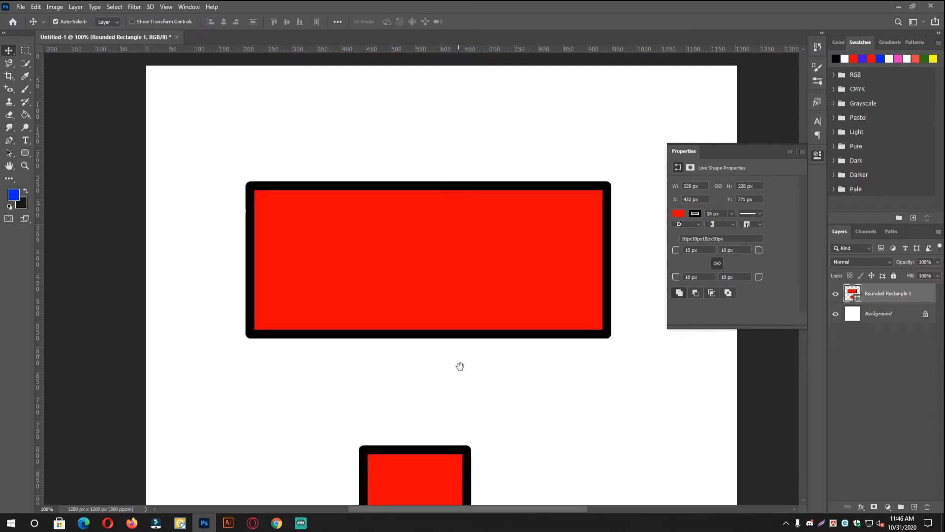
pyautogui.click(743, 251)
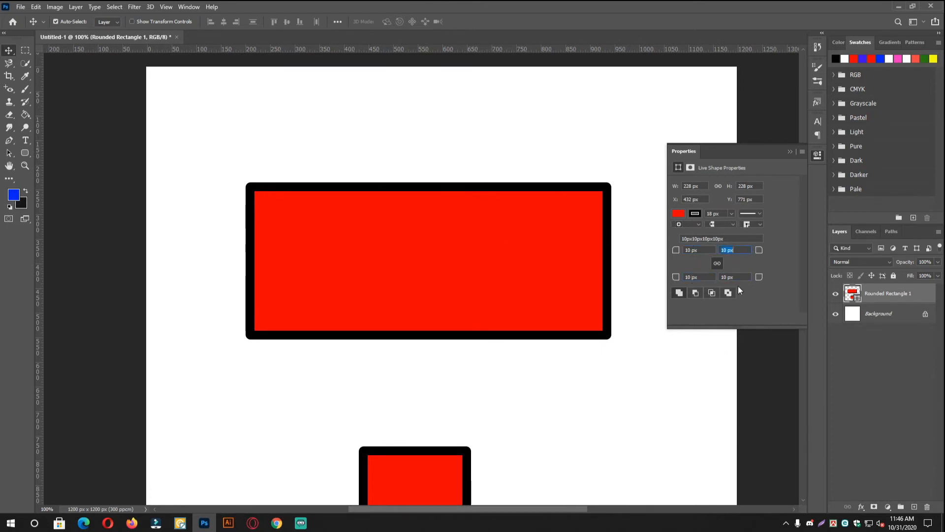
pyautogui.click(689, 277)
pyautogui.press('Up')
pyautogui.press('Up')
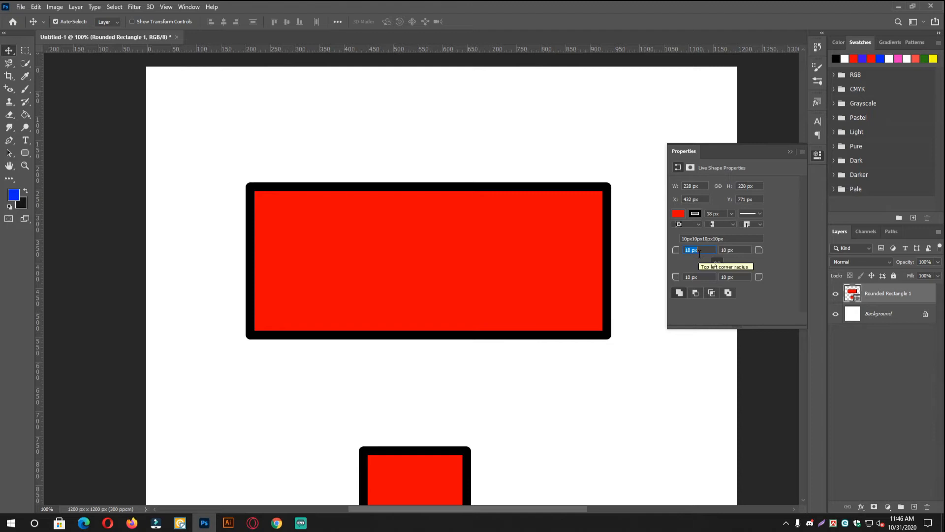
pyautogui.press('Return')
pyautogui.write('30')
pyautogui.press('Return')
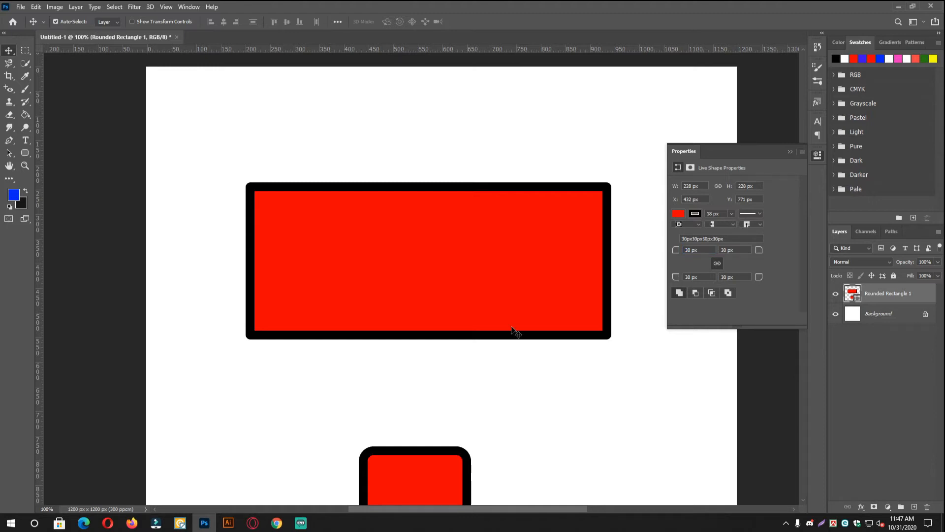
# Step: Increase the small square's linked corner radii to 48 px
pyautogui.scroll(-5, 657, 289)
pyautogui.press('z')
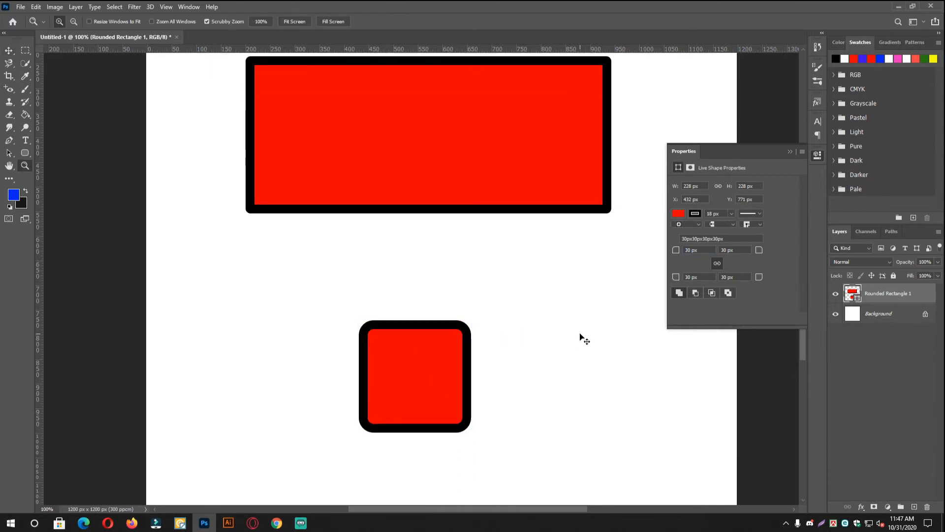
pyautogui.click(406, 383)
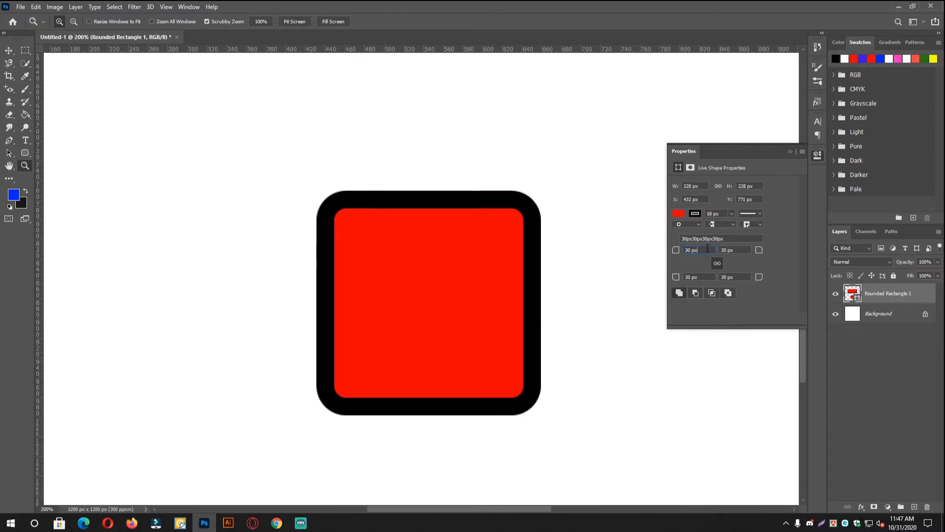
pyautogui.scroll(4, 707, 249)
pyautogui.scroll(1, 707, 249)
pyautogui.press('Return')
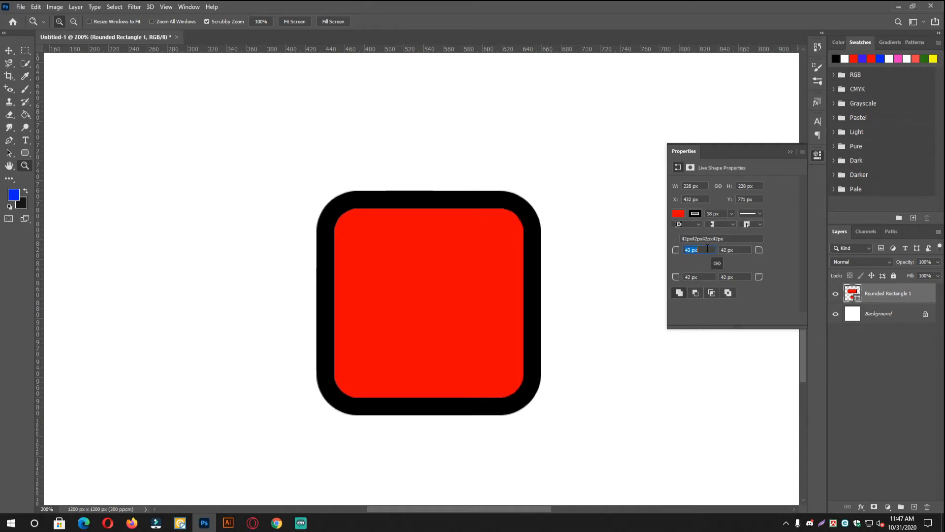
pyautogui.press('Return')
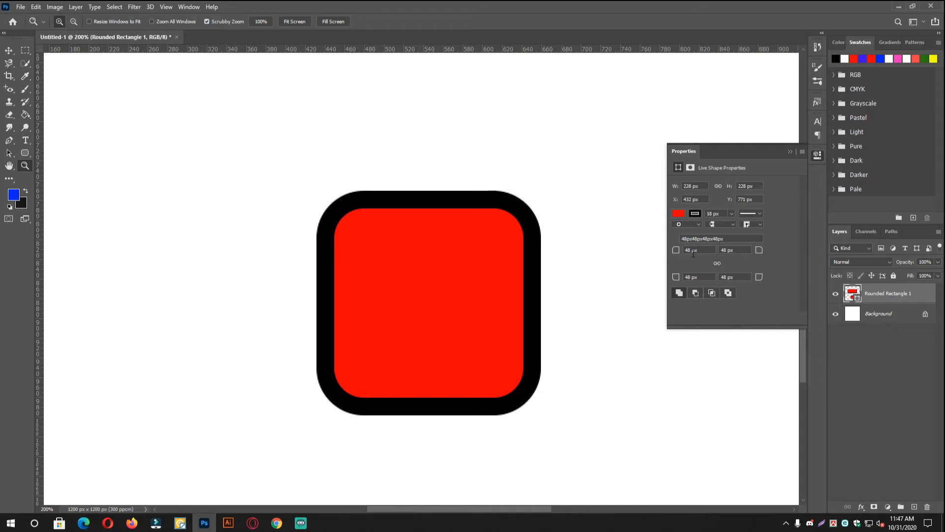
# Step: Raise only the small square's top-left corner radius to 68 px, with the corner radii unlinked
pyautogui.press('Up')
pyautogui.press('Up')
pyautogui.press('Up')
pyautogui.press('Up')
pyautogui.press('Up')
pyautogui.press('Return')
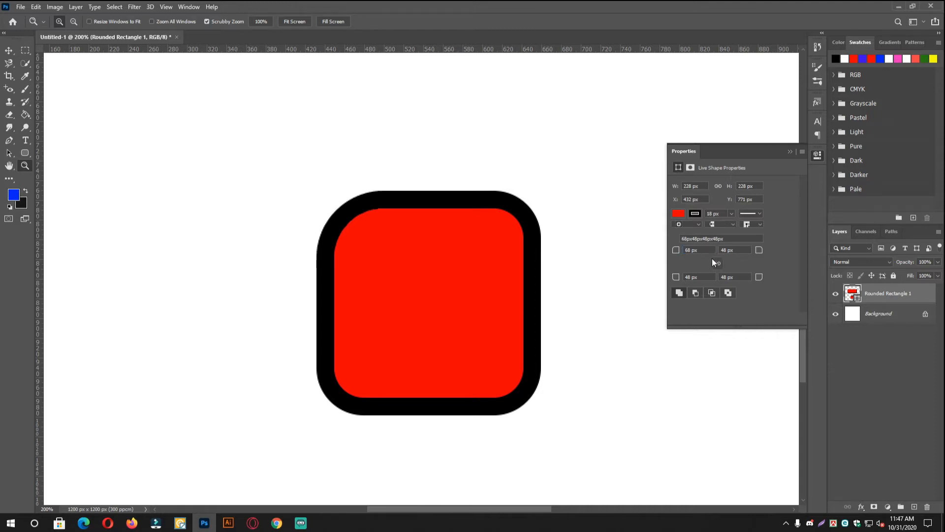
# Step: Set the square's top-right, bottom-left and bottom-right corner radii to 0 px
pyautogui.click(729, 250)
pyautogui.hotkey('ctrl', 'a')
pyautogui.press('Tab')
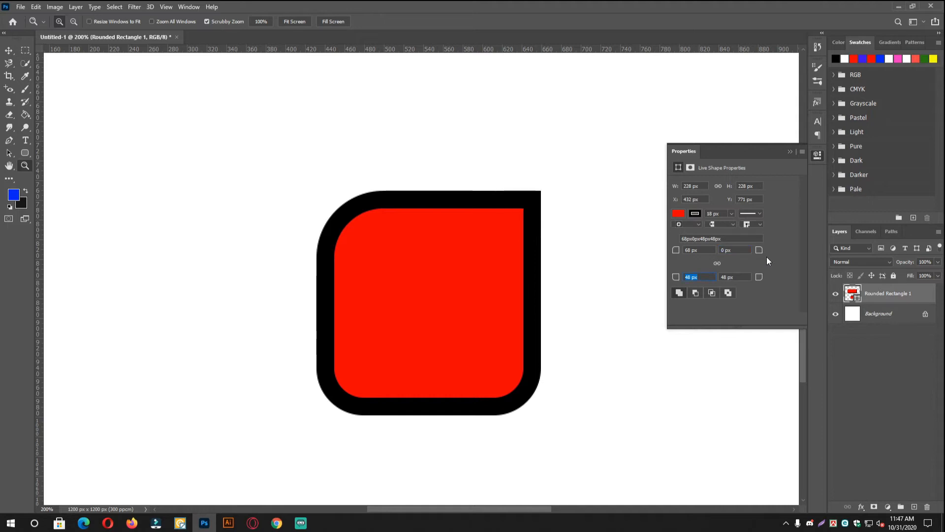
pyautogui.write('0')
pyautogui.press('Tab')
pyautogui.write('0')
pyautogui.press('Return')
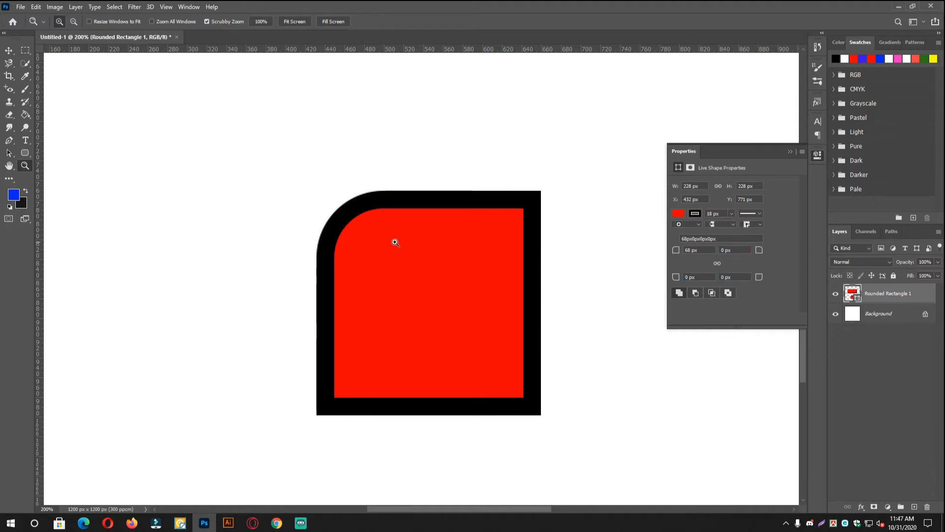
# Step: Set the square's bottom-right corner radius to 30 px
pyautogui.click(700, 249)
pyautogui.click(738, 279)
pyautogui.moveTo(747, 275); pyautogui.dragTo(716, 277)
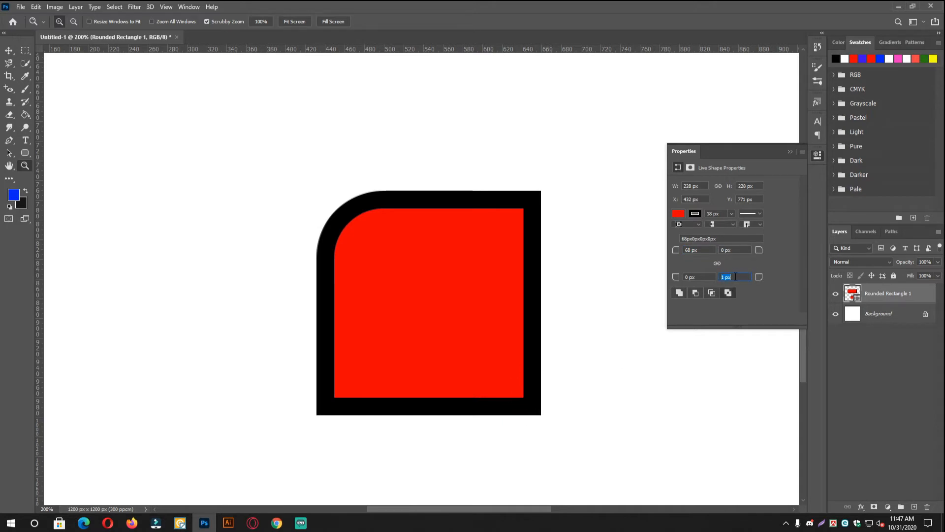
pyautogui.write('30')
pyautogui.press('Return')
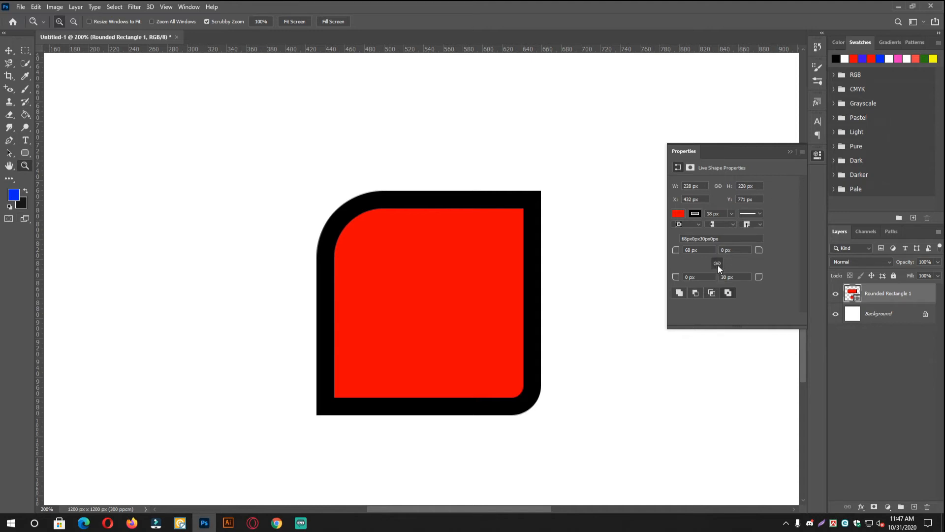
# Step: Undo all corner-radius changes made to the small square
pyautogui.click(821, 156)
pyautogui.hotkey('ctrl', '-')
pyautogui.hotkey('ctrl', '-')
pyautogui.hotkey('ctrl', 'z')
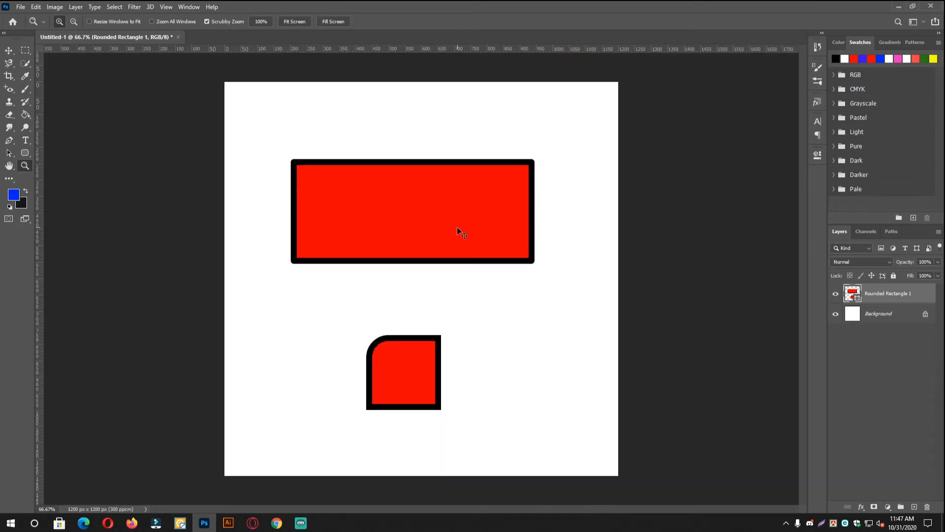
pyautogui.hotkey('ctrl', 'z')
pyautogui.hotkey('ctrl', 'z')
pyautogui.hotkey('ctrl', 'z')
pyautogui.hotkey('ctrl', 'z')
pyautogui.hotkey('ctrl', 'z')
pyautogui.hotkey('ctrl', 'z')
pyautogui.hotkey('ctrl', 'z')
# Step: Draw two tall, partly overlapping ellipses to the right of the square on separate layers, the second about 232 × 398 px
pyautogui.click(23, 153)
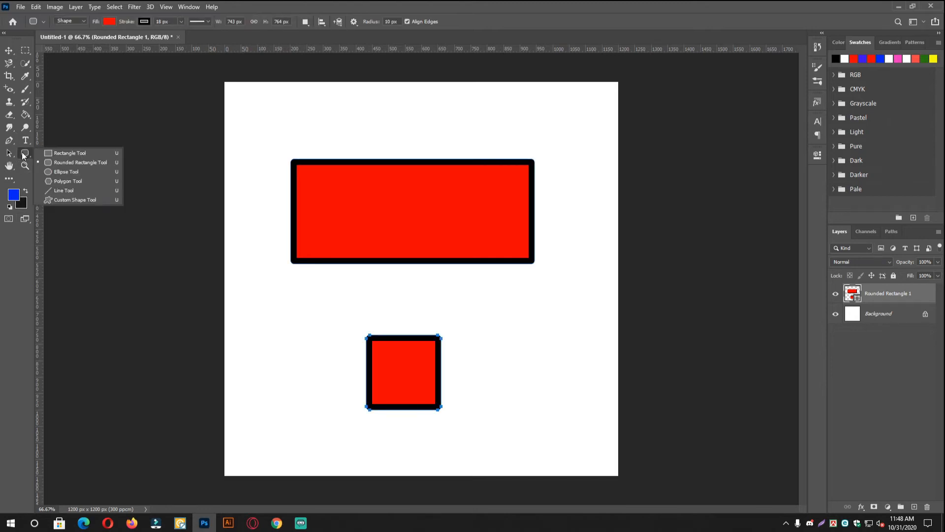
pyautogui.click(71, 172)
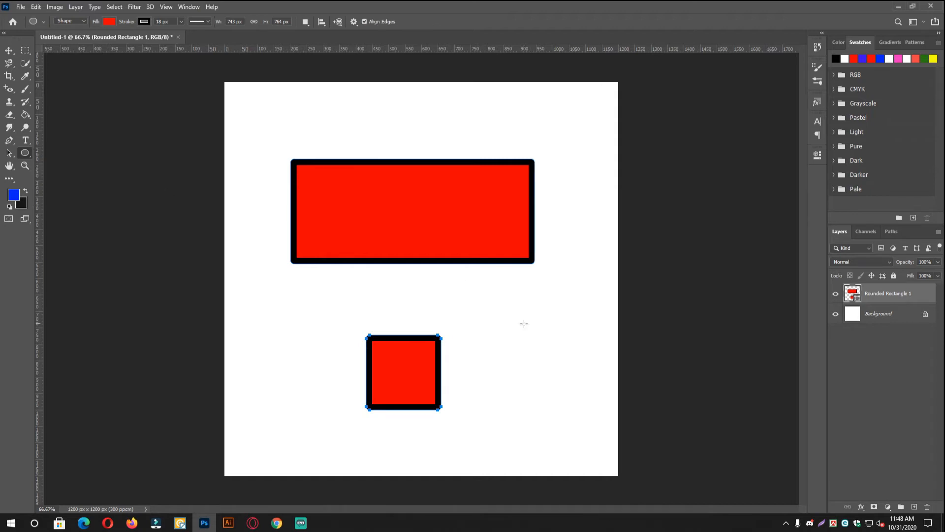
pyautogui.hotkey('ctrl', '+')
pyautogui.moveTo(435, 314); pyautogui.dragTo(189, 269)
pyautogui.scroll(2, 379, 326)
pyautogui.moveTo(314, 242); pyautogui.dragTo(471, 416)
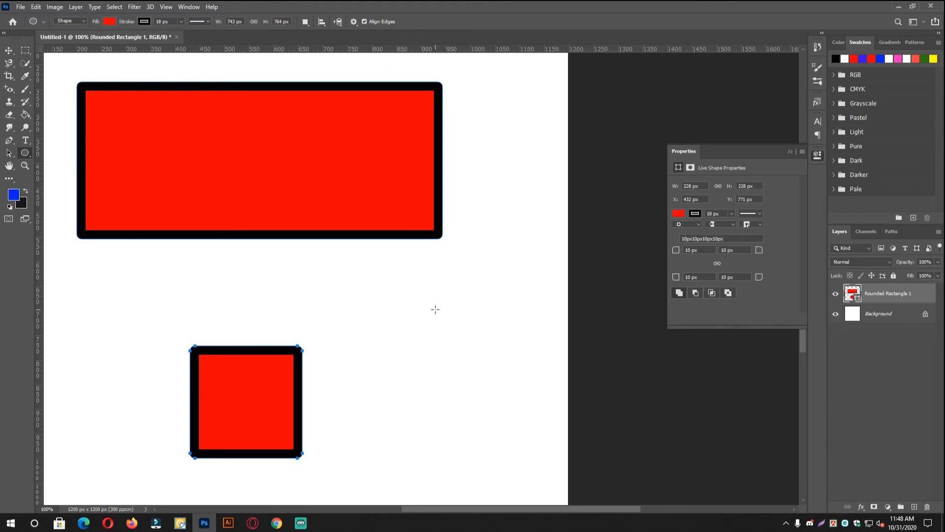
pyautogui.moveTo(435, 309); pyautogui.dragTo(525, 456)
pyautogui.moveTo(347, 290); pyautogui.dragTo(462, 486)
# Step: Draw a circle about 286 px across left of the square on the second ellipse's layer, and make that layer's stroke blue
pyautogui.moveTo(228, 376); pyautogui.dragTo(471, 338)
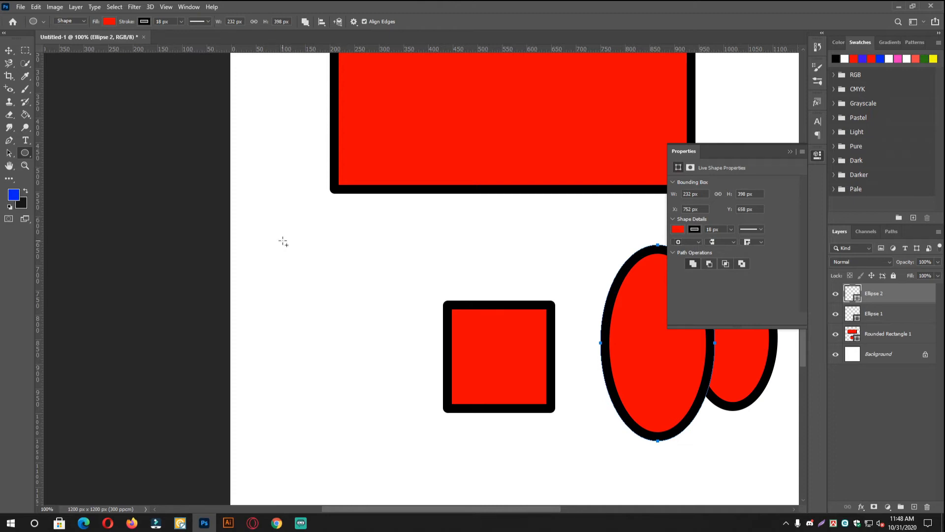
pyautogui.moveTo(287, 253)
pyautogui.mouseDown()
pyautogui.moveTo(369, 412)
pyautogui.moveTo(429, 481)
pyautogui.mouseUp()
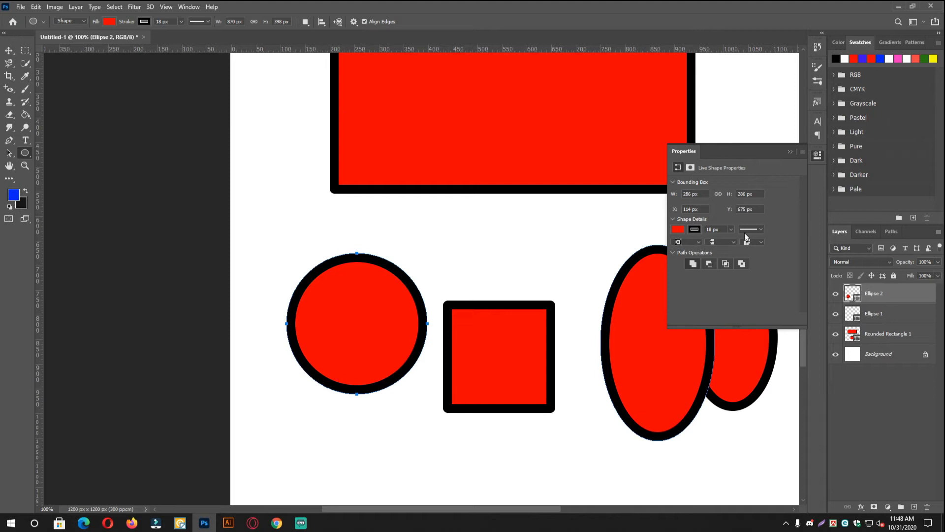
pyautogui.click(695, 230)
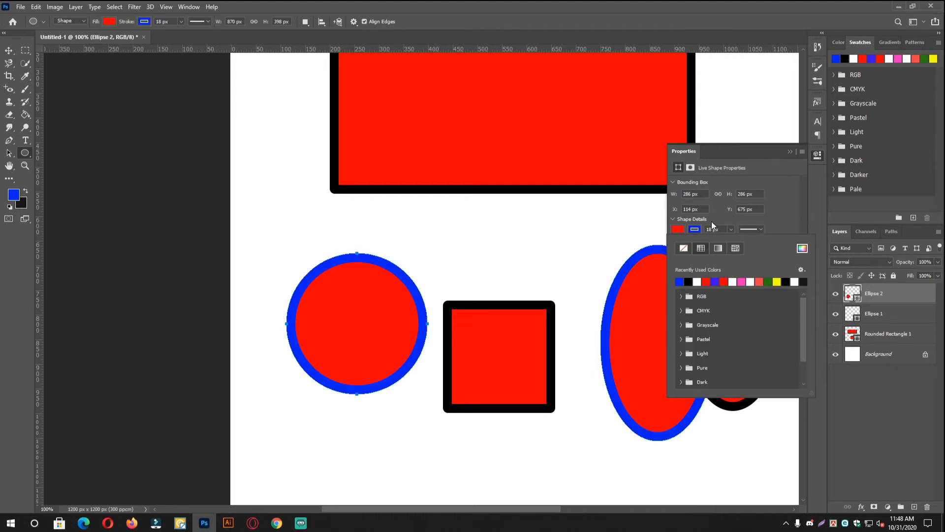
pyautogui.click(699, 230)
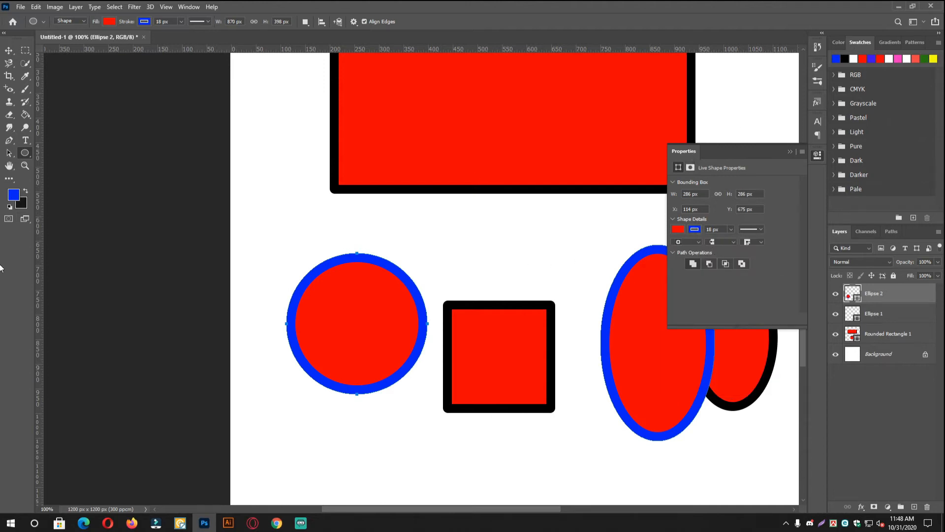
# Step: Create a five-sided polygon with a width of 870 px and a height of 398 px at the canvas's upper right
pyautogui.rightClick(25, 154)
pyautogui.click(49, 182)
pyautogui.moveTo(511, 182); pyautogui.dragTo(363, 399)
pyautogui.keyDown('ctrl'); pyautogui.click(428, 254); pyautogui.keyUp('ctrl')
pyautogui.moveTo(427, 255); pyautogui.dragTo(428, 308)
pyautogui.keyDown('alt'); pyautogui.click(439, 308); pyautogui.keyUp('alt')
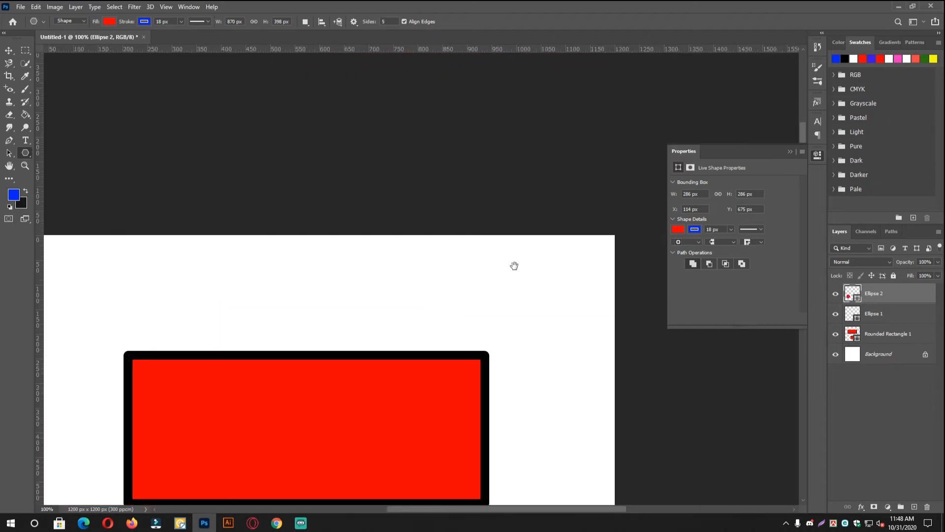
pyautogui.click(818, 155)
pyautogui.keyDown('ctrl'); pyautogui.click(448, 280); pyautogui.keyUp('ctrl')
pyautogui.moveTo(451, 312); pyautogui.dragTo(443, 308)
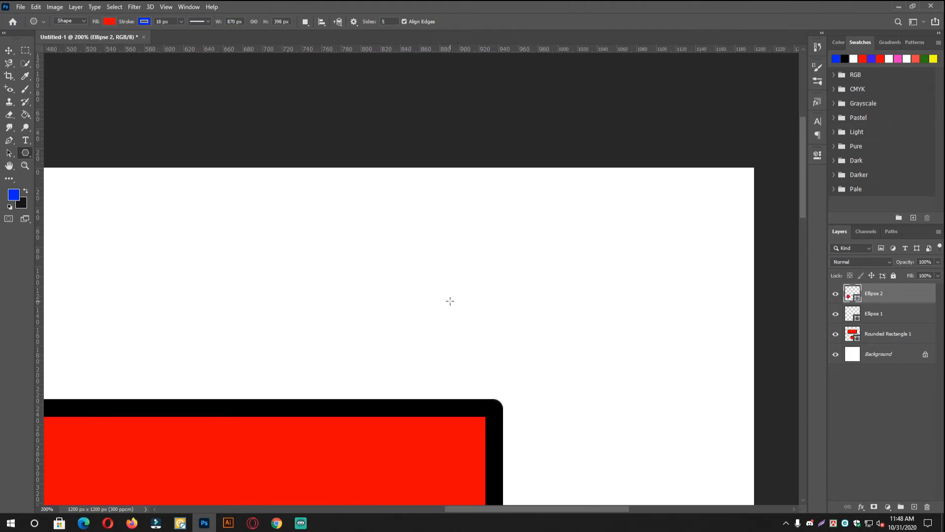
pyautogui.click(362, 277)
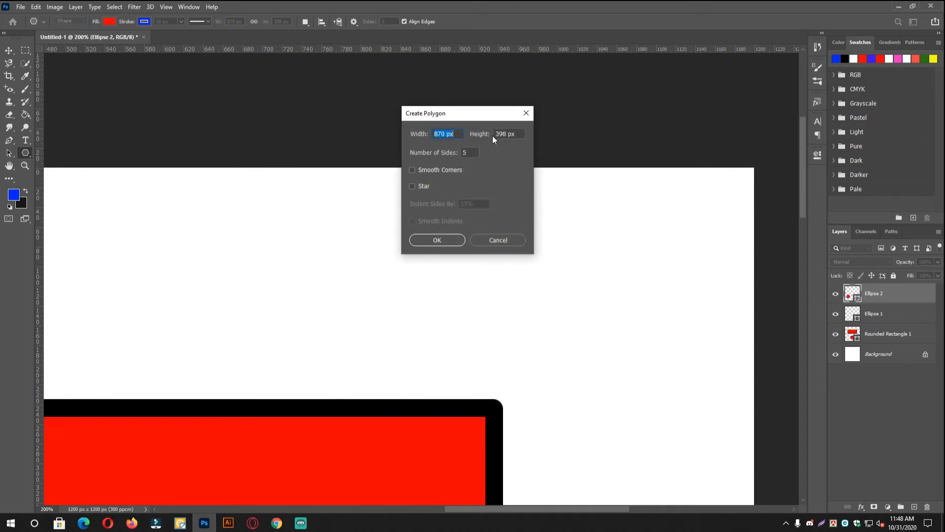
pyautogui.click(476, 153)
pyautogui.doubleClick(467, 153)
pyautogui.moveTo(476, 152); pyautogui.dragTo(441, 157)
pyautogui.click(447, 240)
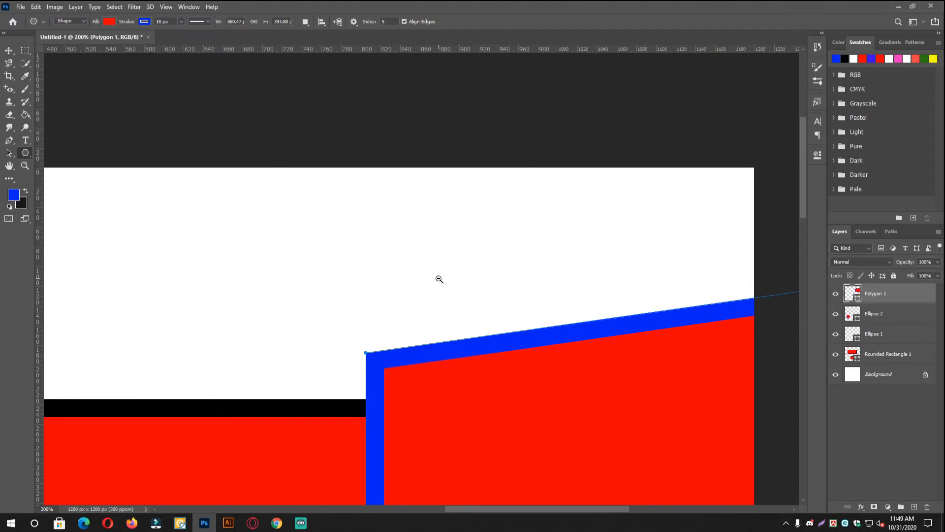
# Step: Move the polygon onto the large red rectangle and scale it down about its centre to roughly a third of its size
pyautogui.keyDown('alt'); pyautogui.click(440, 278); pyautogui.keyUp('alt')
pyautogui.keyDown('alt'); pyautogui.click(439, 279); pyautogui.keyUp('alt')
pyautogui.press('v')
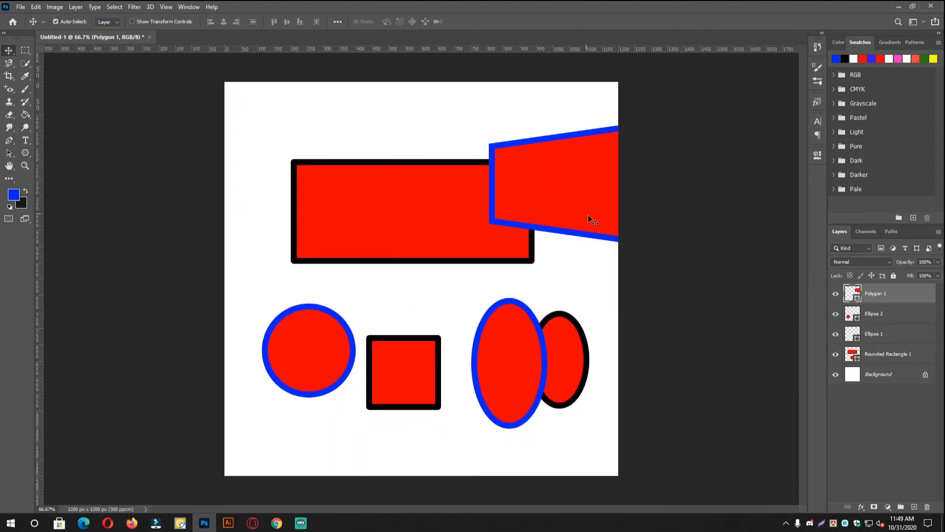
pyautogui.moveTo(519, 203); pyautogui.dragTo(374, 221)
pyautogui.hotkey('ctrl', 't')
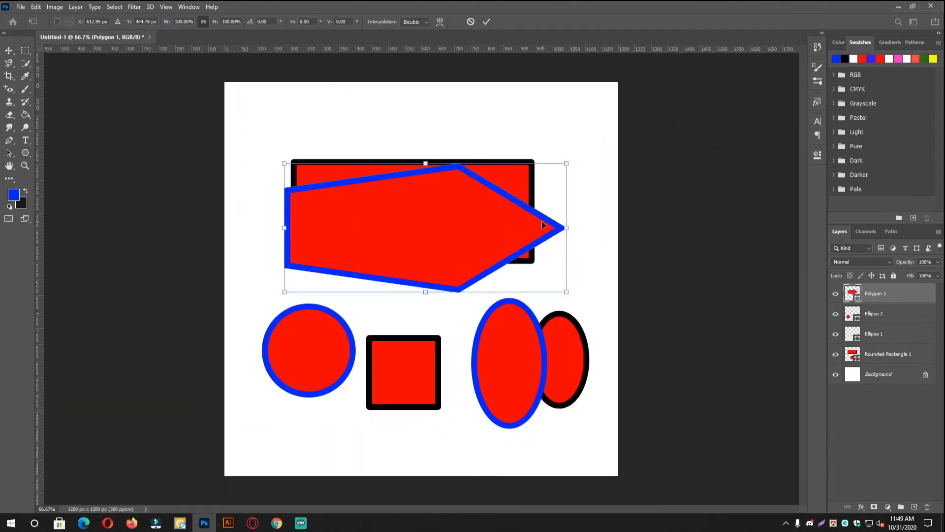
pyautogui.moveTo(568, 226); pyautogui.dragTo(476, 227)
# Step: Delete all shape layers above the Background and switch back to the Polygon tool
pyautogui.keyDown('shift'); pyautogui.click(897, 364); pyautogui.keyUp('shift')
pyautogui.press('Delete')
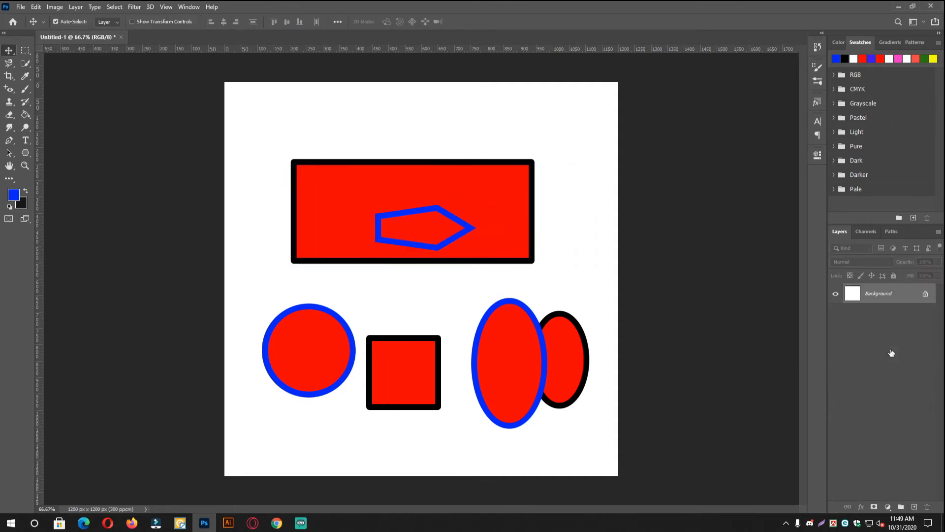
pyautogui.click(26, 152)
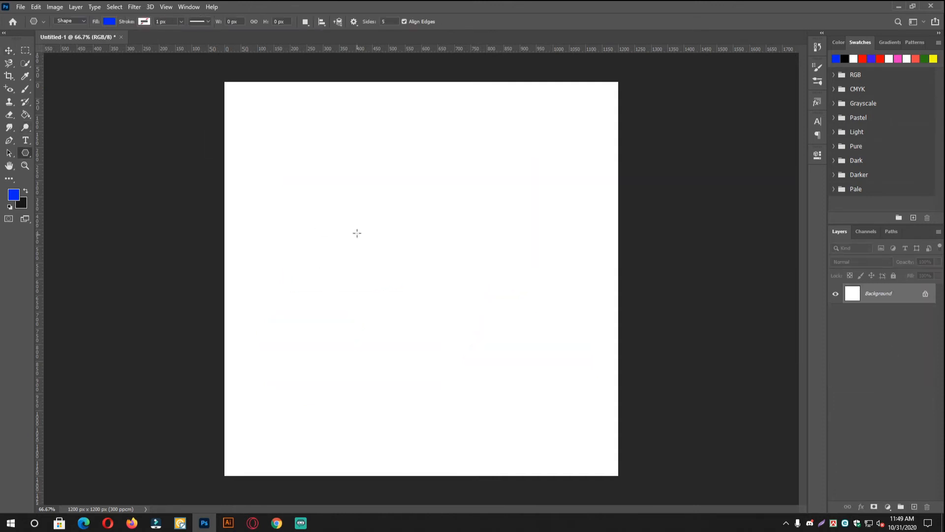
# Step: Create a 100 × 100 px five-sided polygon left of the canvas's centre and view it close up
pyautogui.click(357, 232)
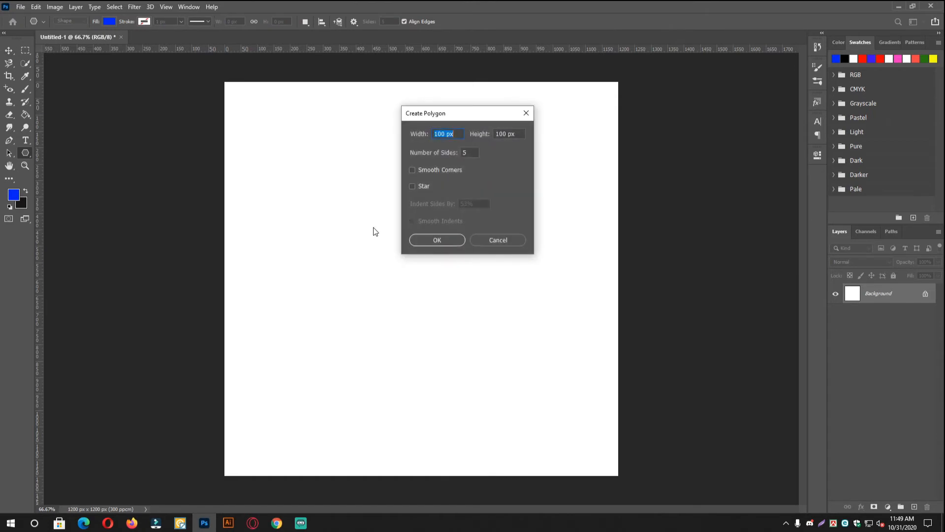
pyautogui.click(443, 243)
pyautogui.click(8, 51)
pyautogui.keyDown('ctrl'); pyautogui.click(398, 243); pyautogui.keyUp('ctrl')
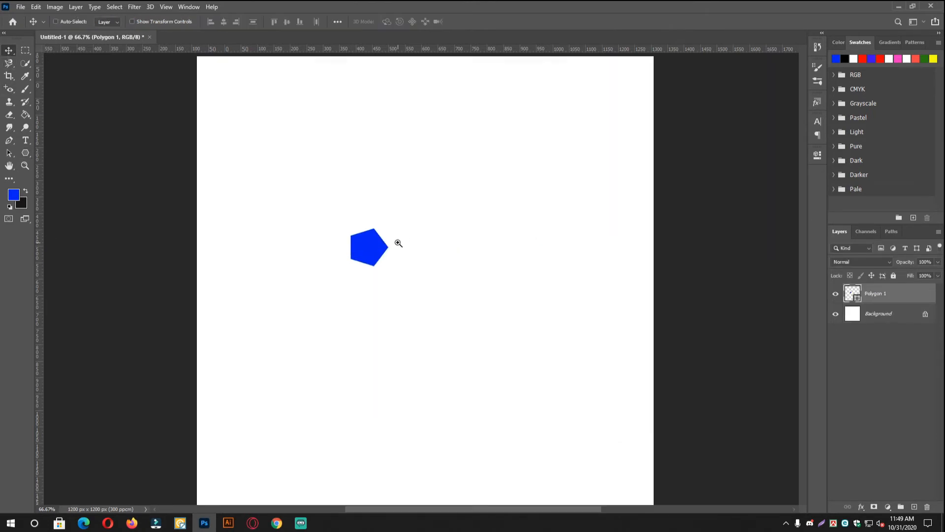
pyautogui.keyDown('ctrl'); pyautogui.click(397, 243); pyautogui.keyUp('ctrl')
pyautogui.keyDown('ctrl'); pyautogui.click(377, 239); pyautogui.keyUp('ctrl')
pyautogui.keyDown('alt'); pyautogui.click(369, 207); pyautogui.keyUp('alt')
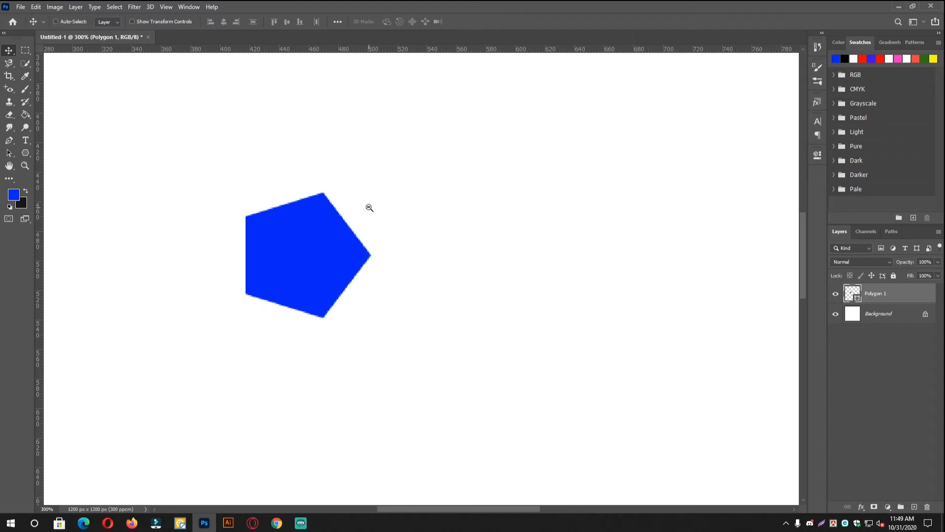
# Step: Create a six-sided polygon about 99 px across to the right of the pentagon
pyautogui.click(25, 154)
pyautogui.moveTo(530, 293); pyautogui.dragTo(385, 288)
pyautogui.click(338, 212)
pyautogui.click(472, 154)
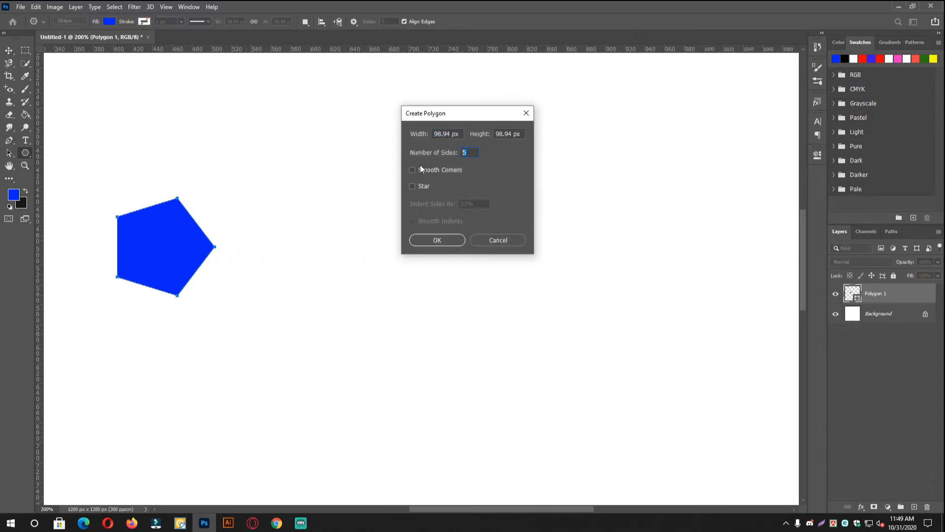
pyautogui.write('6')
pyautogui.click(443, 240)
# Step: Create a seven-sided polygon about 98 px across to the right of the hexagon
pyautogui.hscroll(5, 287, 245)
pyautogui.scroll(-1, 287, 244)
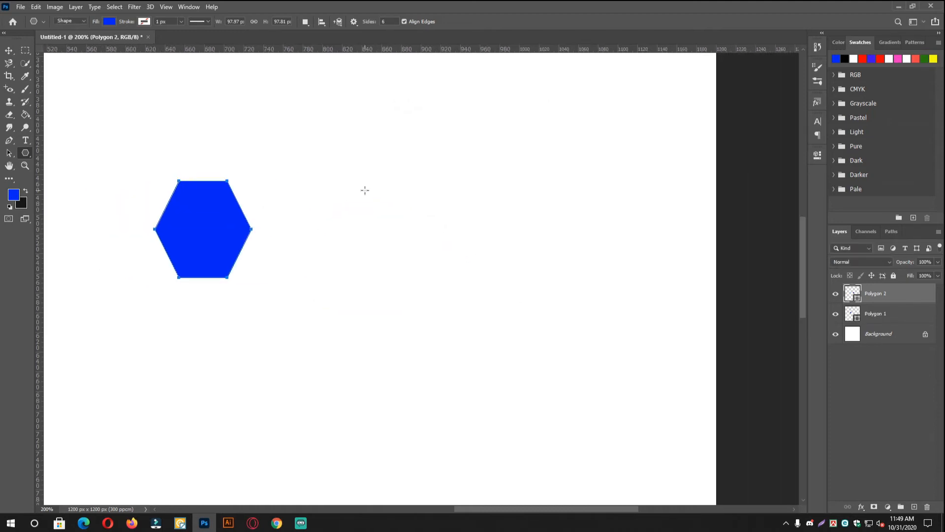
pyautogui.click(365, 190)
pyautogui.click(470, 152)
pyautogui.write('7')
pyautogui.click(443, 239)
# Step: Create an eight-sided polygon about 97 px across below the hexagon and heptagon
pyautogui.scroll(-3, 431, 245)
pyautogui.hscroll(-2, 431, 244)
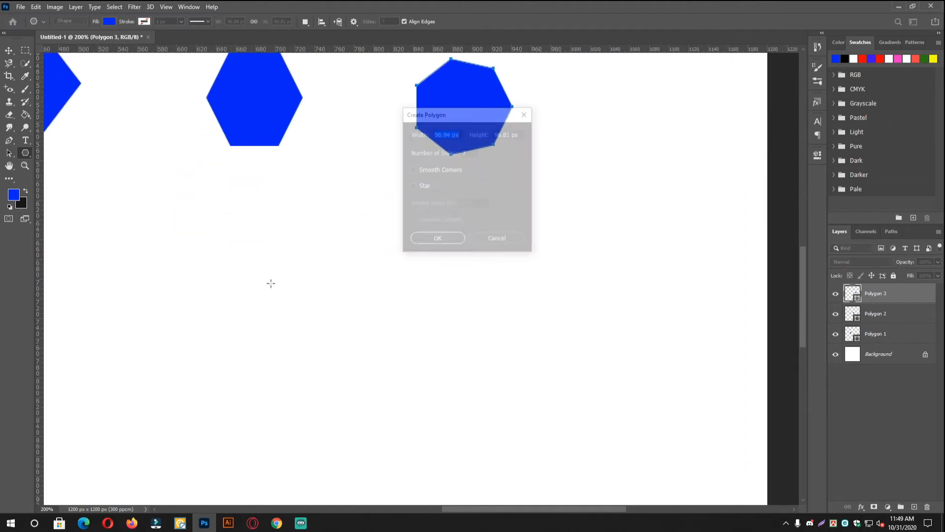
pyautogui.moveTo(471, 153); pyautogui.dragTo(389, 154)
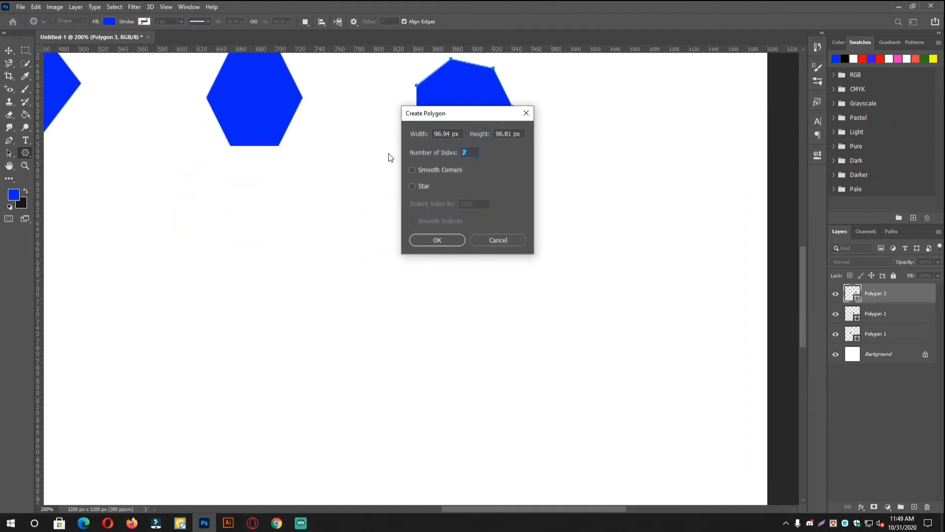
pyautogui.click(442, 239)
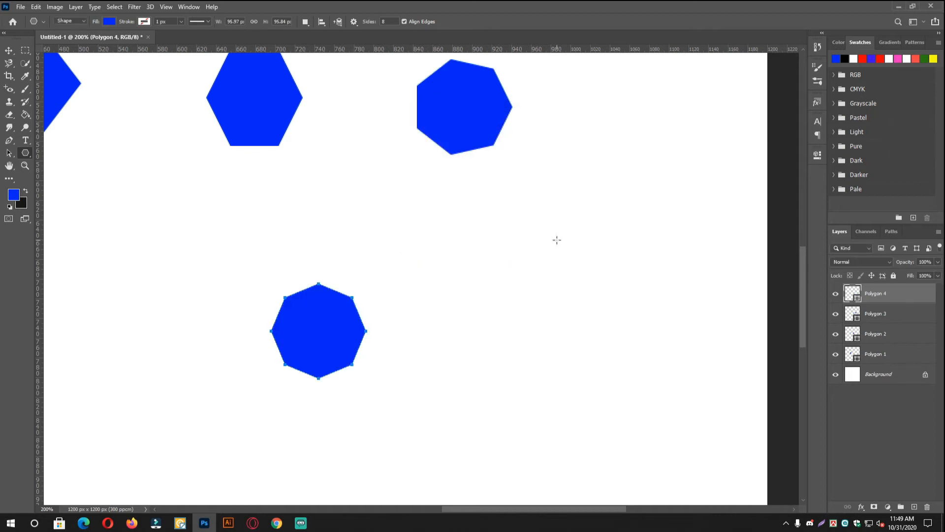
# Step: Create another six-sided polygon about 96 px across to the left of the octagon
pyautogui.scroll(-2, 393, 283)
pyautogui.scroll(-1, 392, 283)
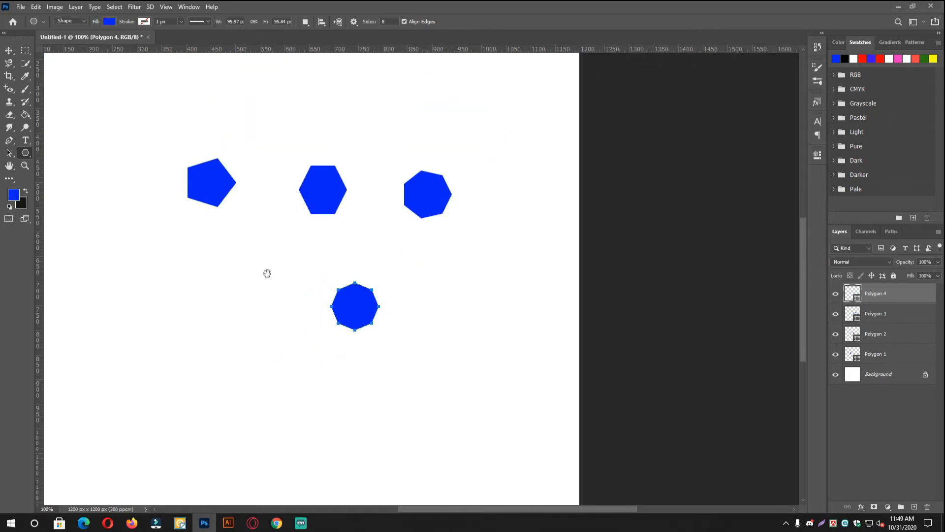
pyautogui.click(182, 292)
pyautogui.moveTo(475, 149); pyautogui.dragTo(406, 147)
pyautogui.write('6')
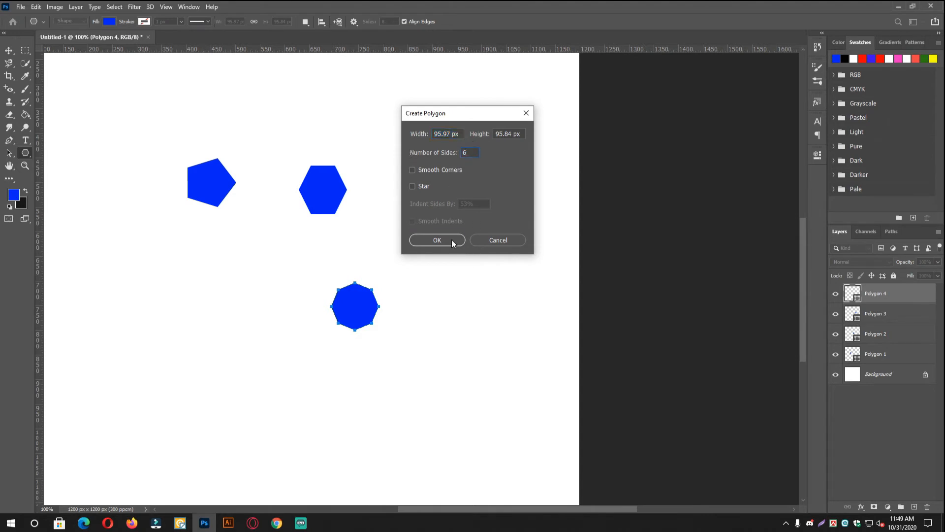
pyautogui.click(451, 239)
# Step: Create a larger six-sided polygon about 200 px wide and 200 px high above the pentagon
pyautogui.hscroll(-3, 331, 275)
pyautogui.scroll(4, 346, 211)
pyautogui.click(300, 209)
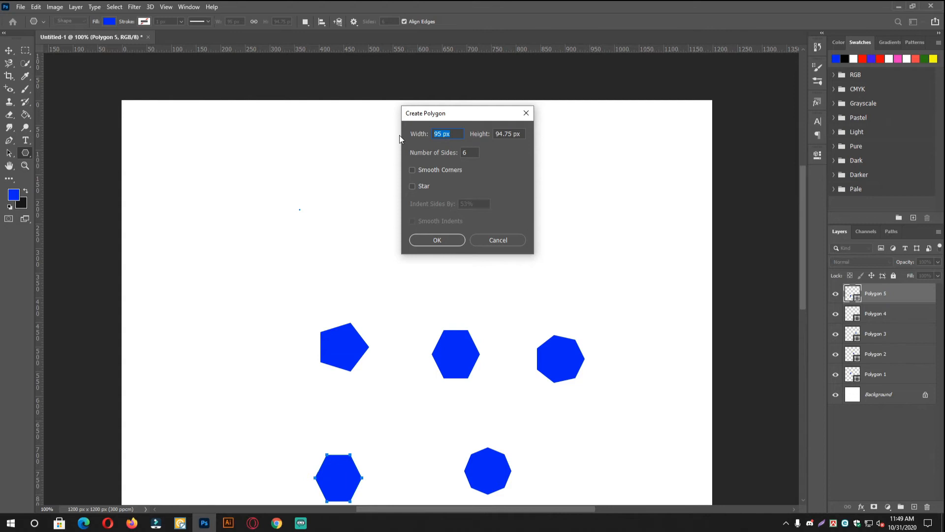
pyautogui.write('1')
pyautogui.write('00')
pyautogui.press('Tab')
pyautogui.write('200')
pyautogui.click(442, 239)
# Step: Create a six-pointed star 198 px wide to the right of the large hexagon, using the Star option
pyautogui.keyDown('ctrl'); pyautogui.click(365, 252); pyautogui.keyUp('ctrl')
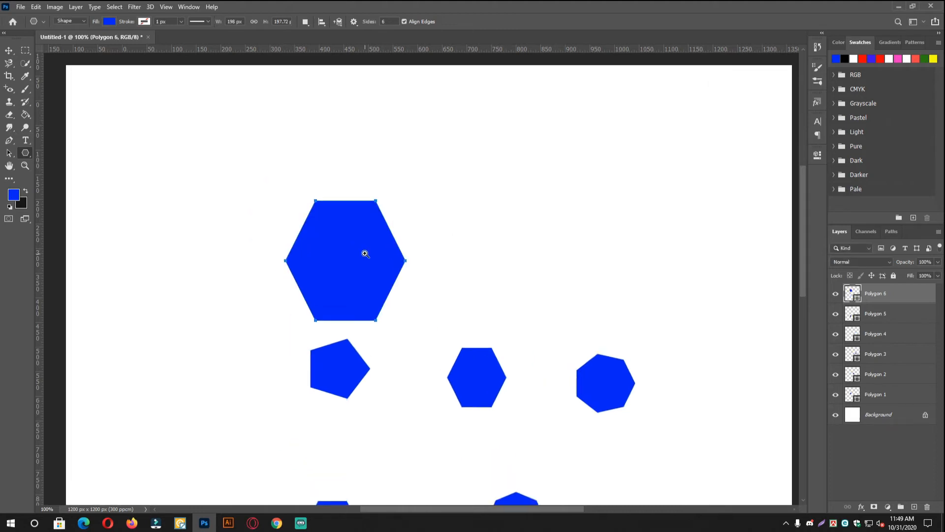
pyautogui.keyDown('alt'); pyautogui.click(445, 251); pyautogui.keyUp('alt')
pyautogui.moveTo(476, 242); pyautogui.dragTo(331, 300)
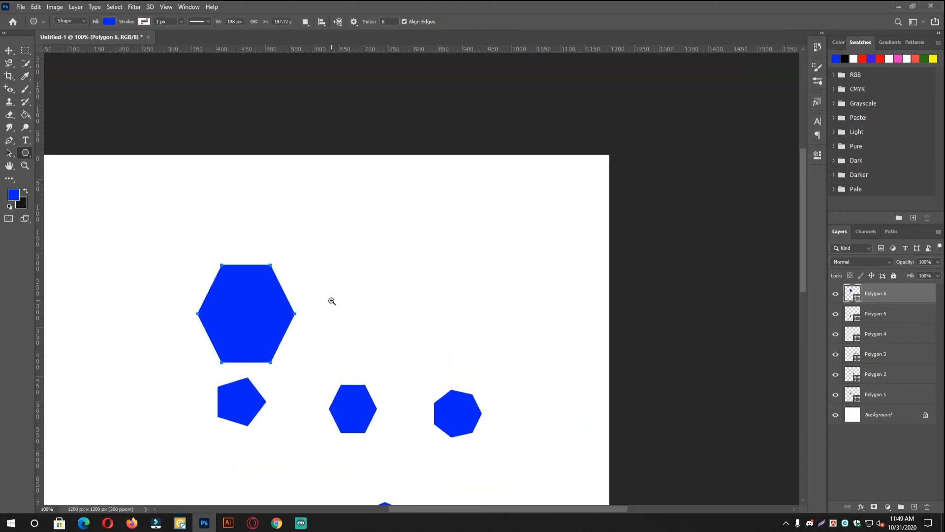
pyautogui.click(391, 271)
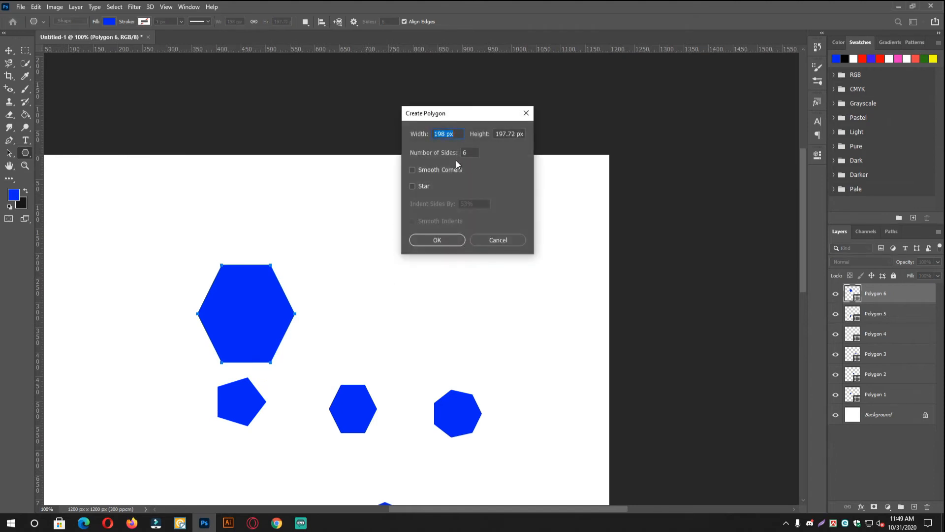
pyautogui.click(421, 186)
pyautogui.click(434, 241)
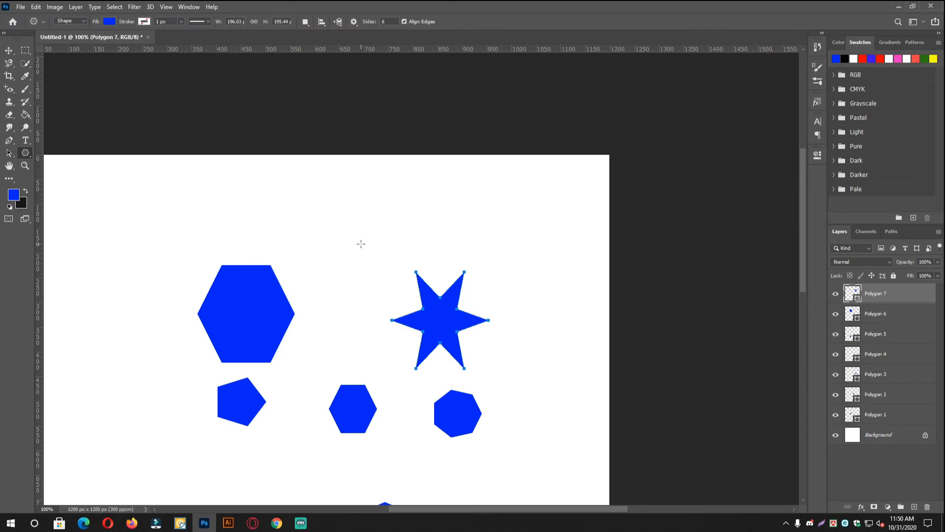
# Step: Create a second star about 196 px wide with sides indented 53%, then draw a larger tilted star across the canvas's top edge
pyautogui.click(334, 196)
pyautogui.click(455, 244)
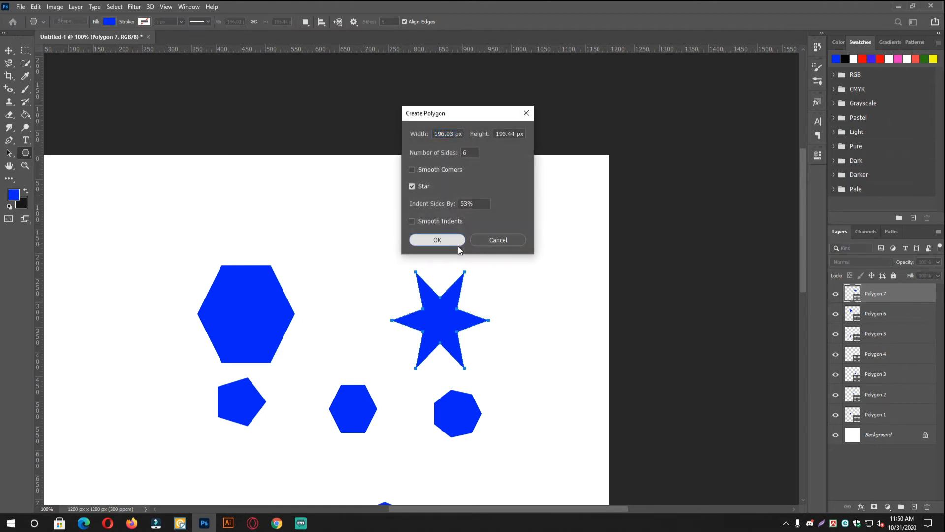
pyautogui.moveTo(237, 285); pyautogui.dragTo(476, 274)
pyautogui.moveTo(382, 189); pyautogui.dragTo(455, 244)
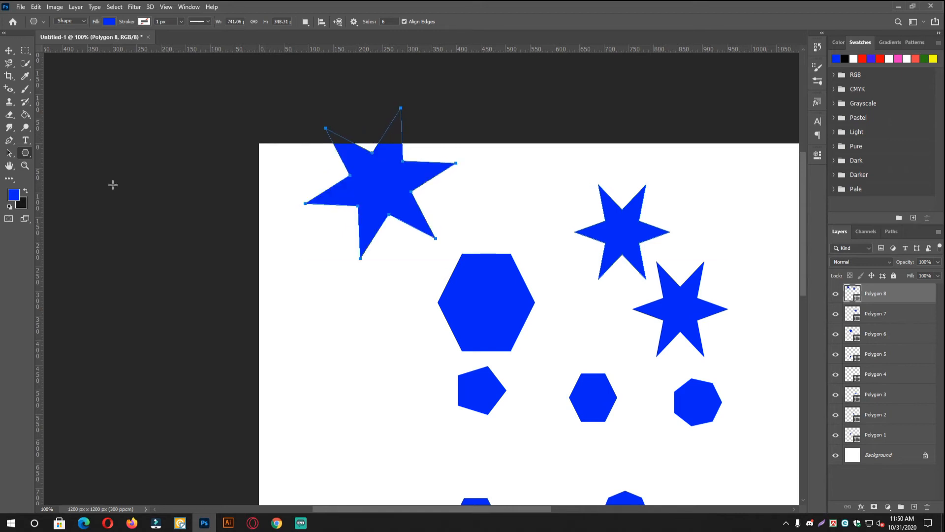
# Step: Move the large tilted star's layer down so the star lies fully inside the canvas
pyautogui.click(9, 50)
pyautogui.moveTo(394, 185); pyautogui.dragTo(373, 262)
pyautogui.moveTo(511, 243); pyautogui.dragTo(500, 245)
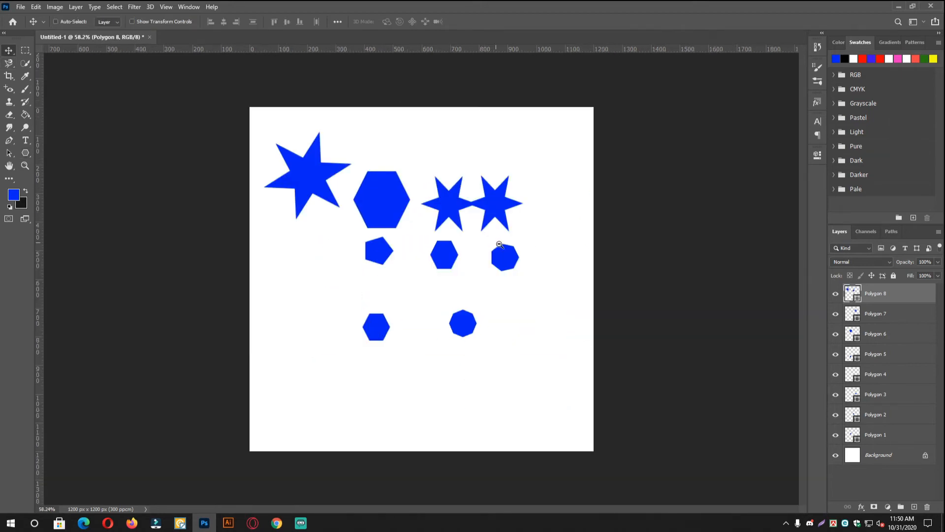
pyautogui.keyDown('ctrl'); pyautogui.click(380, 291); pyautogui.keyUp('ctrl')
# Step: Draw another tilted six-pointed star with the Polygon tool below the large one at the canvas's left edge
pyautogui.click(24, 154)
pyautogui.moveTo(274, 289); pyautogui.dragTo(311, 329)
pyautogui.rightClick(407, 291)
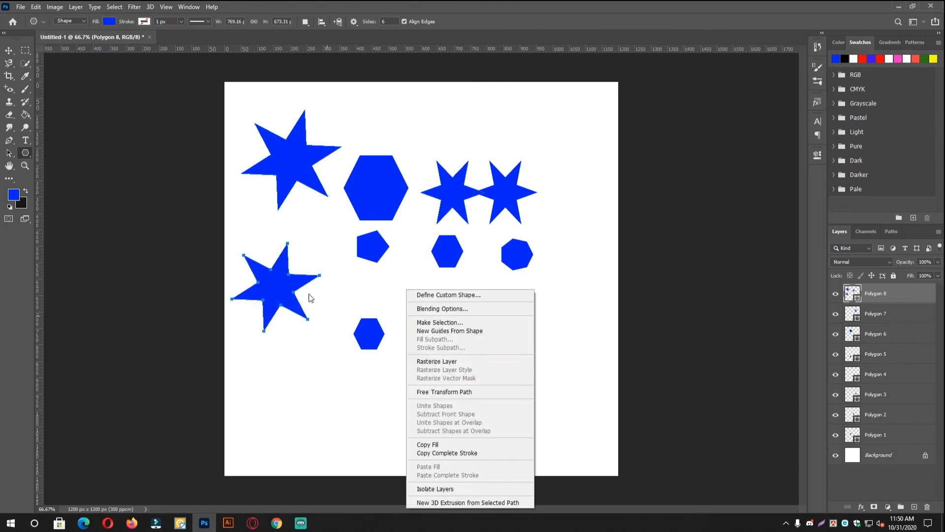
pyautogui.click(240, 270)
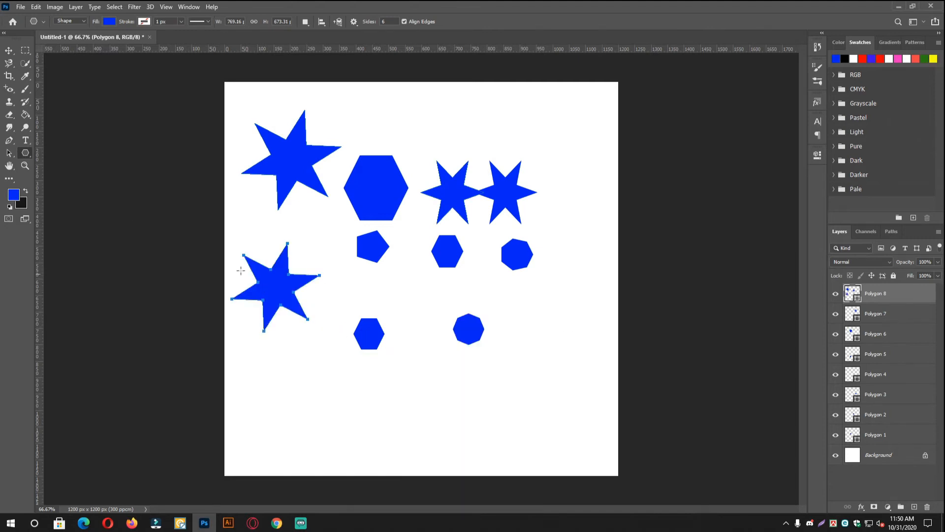
# Step: Create a regular six-sided polygon 769.16 px wide and 673.31 px high at the canvas's lower right, with the Star option off
pyautogui.click(421, 316)
pyautogui.click(413, 185)
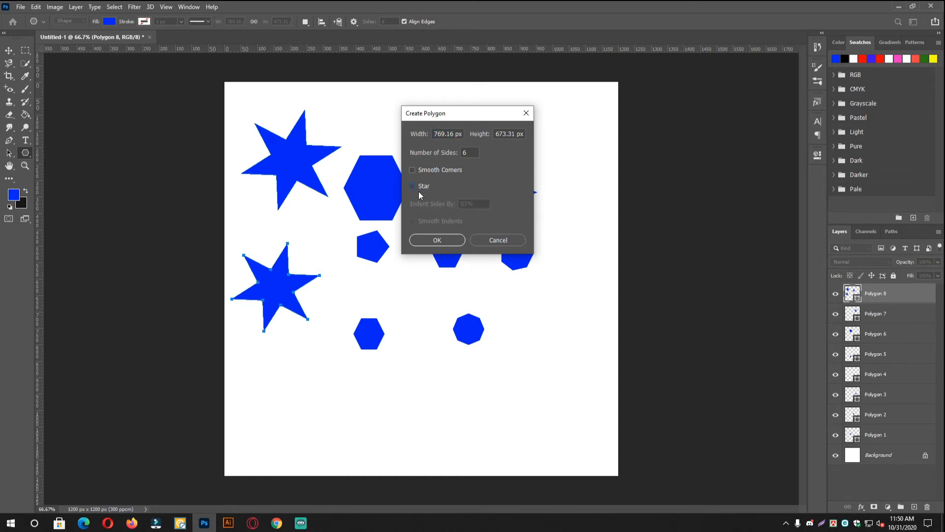
pyautogui.click(437, 240)
# Step: Draw a large tilted hexagon in the canvas's middle and two smaller ones across its top edge, the last about 307 px across
pyautogui.moveTo(399, 276); pyautogui.dragTo(455, 335)
pyautogui.moveTo(407, 86); pyautogui.dragTo(445, 108)
pyautogui.moveTo(540, 110); pyautogui.dragTo(577, 147)
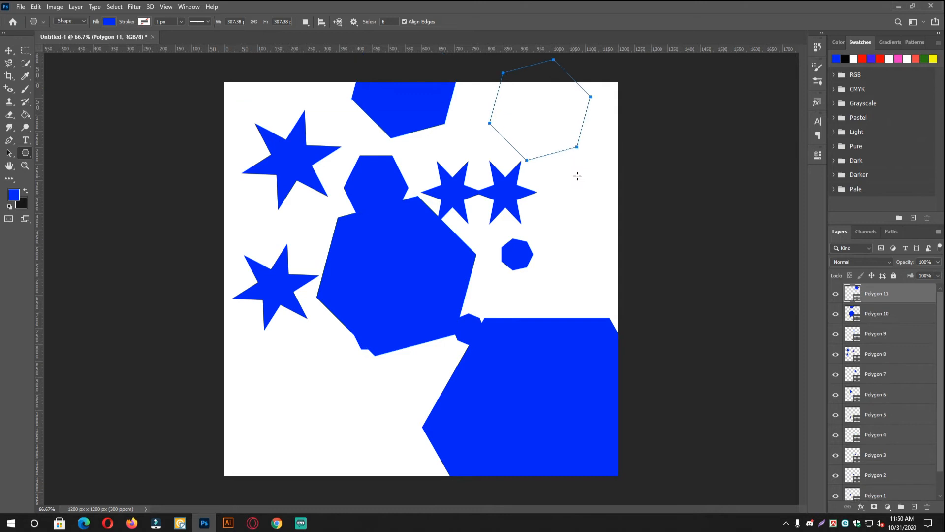
# Step: Switch to the Line tool and delete all polygon layers above the Background
pyautogui.rightClick(24, 155)
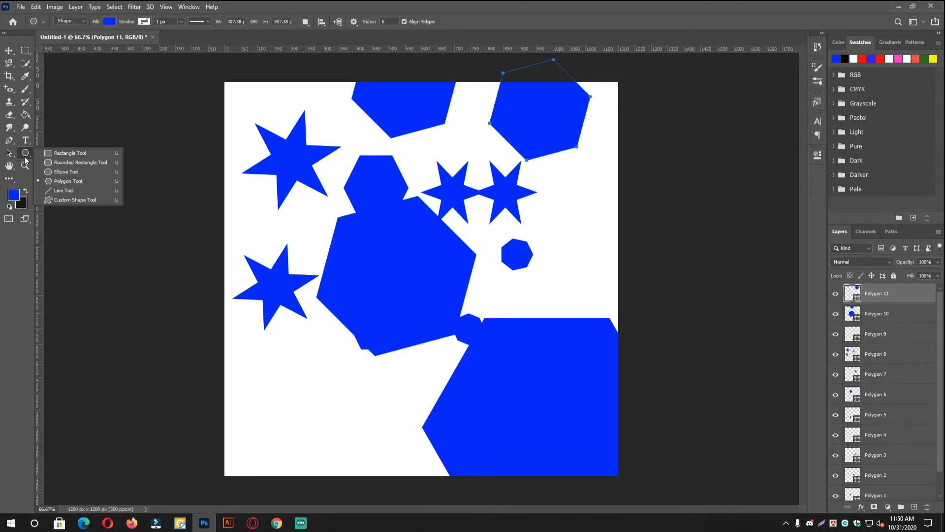
pyautogui.click(91, 193)
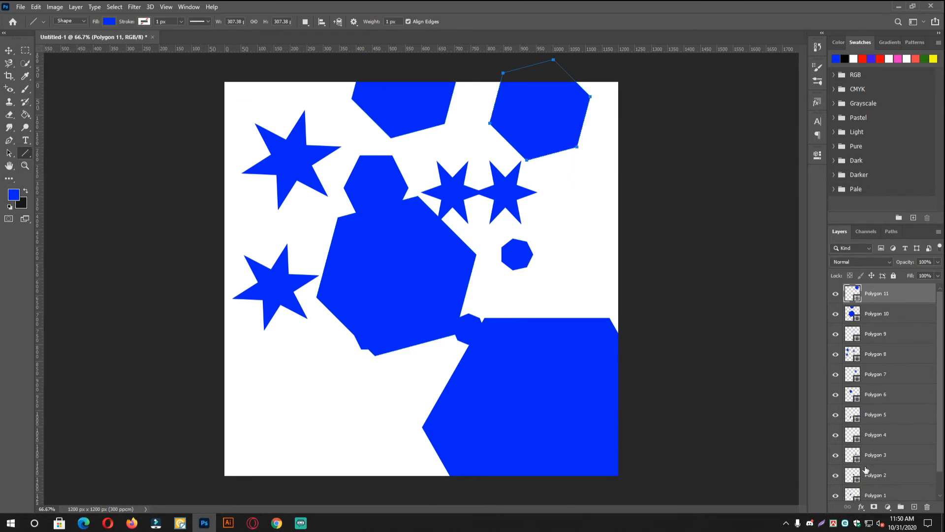
pyautogui.scroll(-1, 867, 470)
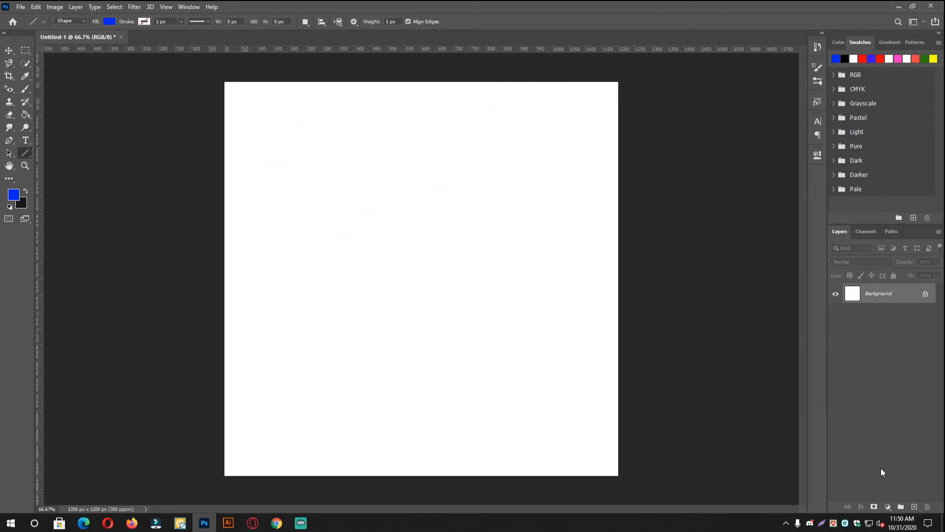
# Step: Draw a series of 1 px blue lines across the canvas in diagonal, horizontal and vertical directions, and clear them again
pyautogui.moveTo(275, 168); pyautogui.dragTo(529, 337)
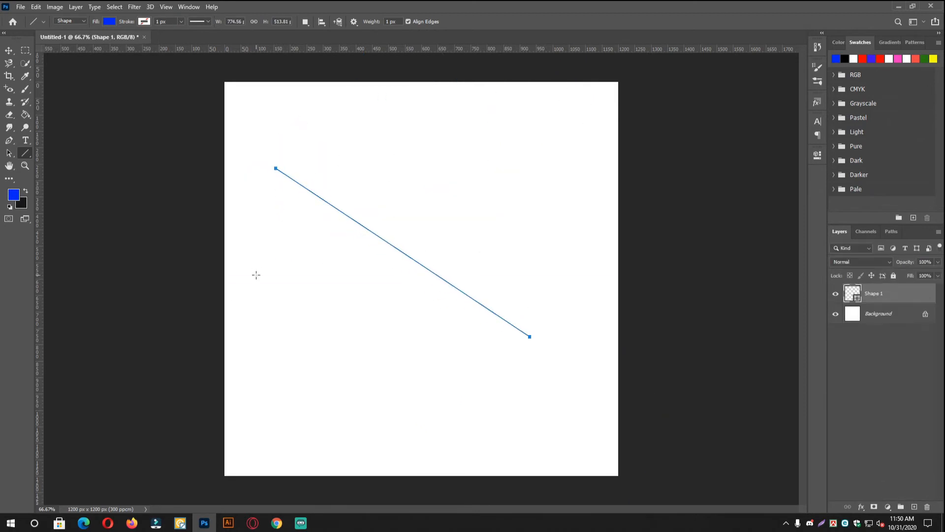
pyautogui.moveTo(265, 239); pyautogui.dragTo(465, 239)
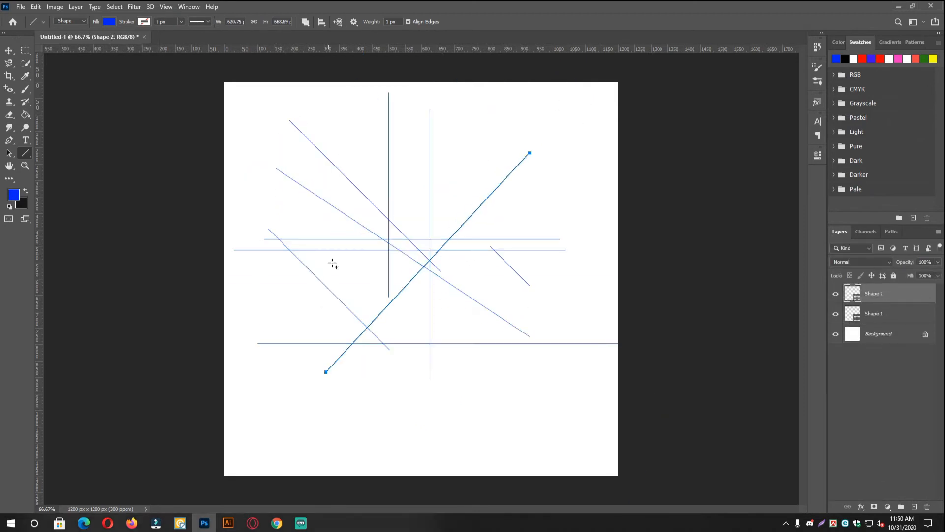
pyautogui.moveTo(376, 163); pyautogui.dragTo(519, 330)
pyautogui.moveTo(368, 189); pyautogui.dragTo(578, 330)
pyautogui.moveTo(387, 174); pyautogui.dragTo(225, 348)
pyautogui.moveTo(361, 153); pyautogui.dragTo(551, 265)
pyautogui.moveTo(465, 159); pyautogui.dragTo(292, 321)
pyautogui.moveTo(293, 233); pyautogui.dragTo(510, 368)
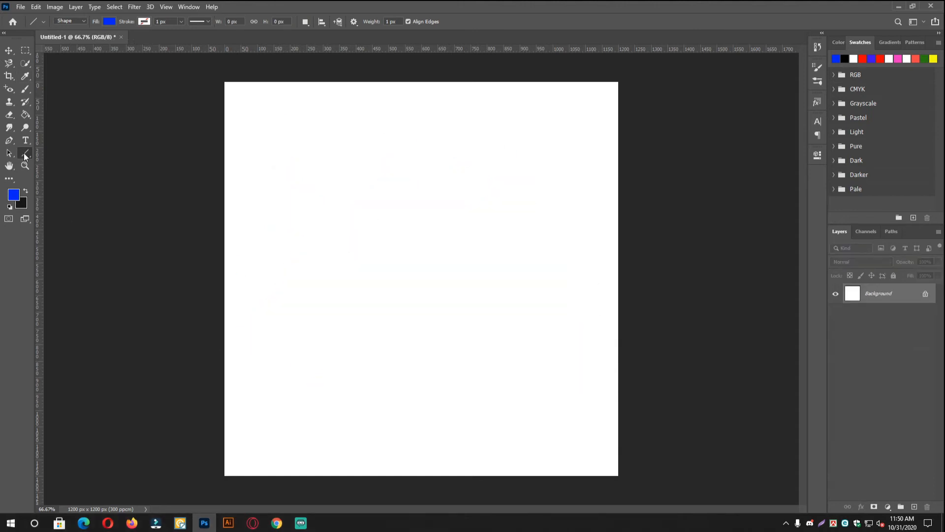
# Step: Switch to the Custom Shape tool and open its list of available shapes
pyautogui.click(23, 153)
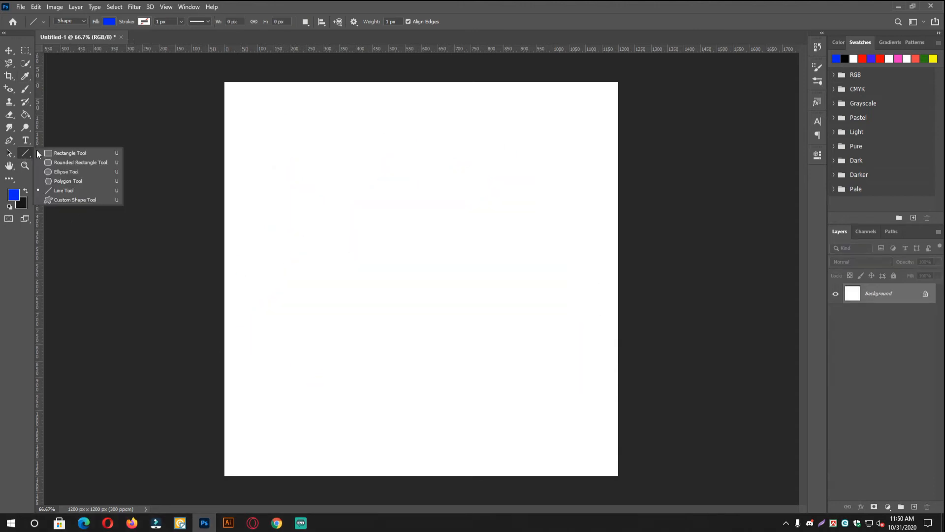
pyautogui.click(66, 200)
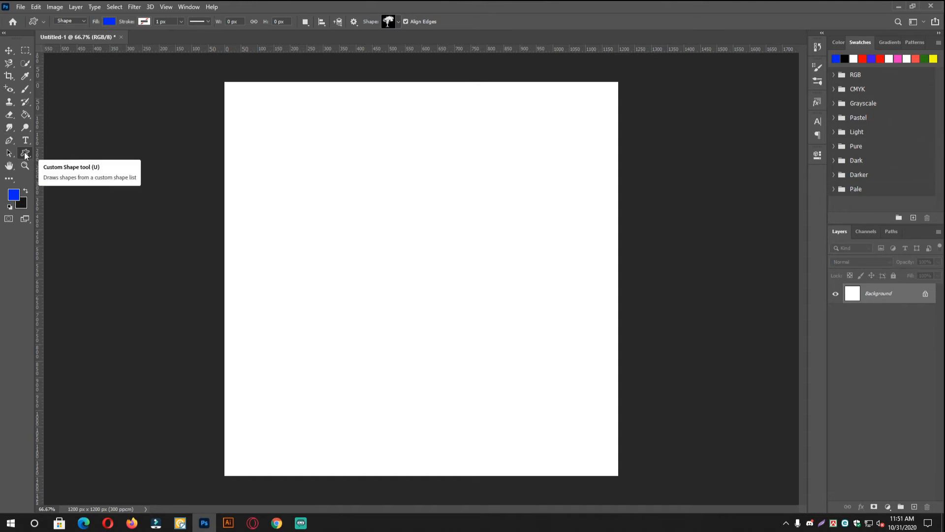
pyautogui.click(398, 20)
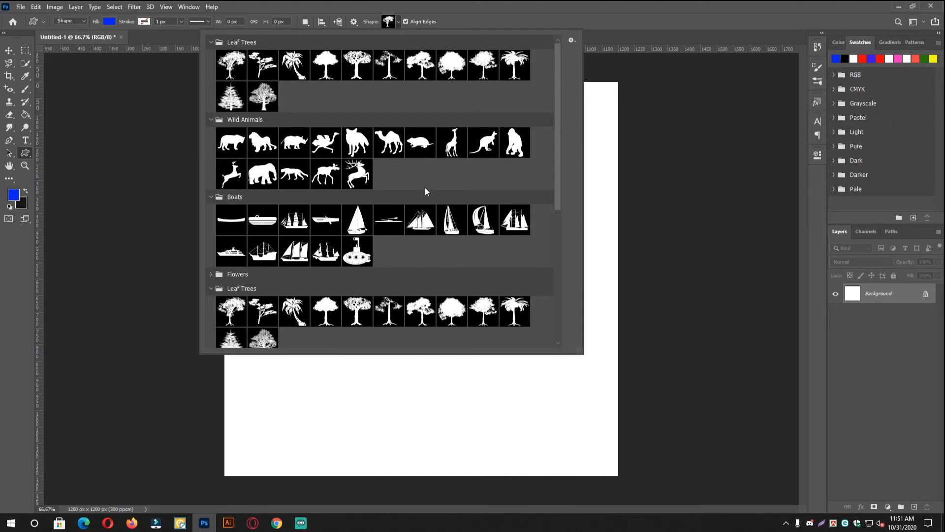
# Step: Look through the tree, animal and boat groups of the custom shape library and its import options
pyautogui.scroll(-2, 424, 187)
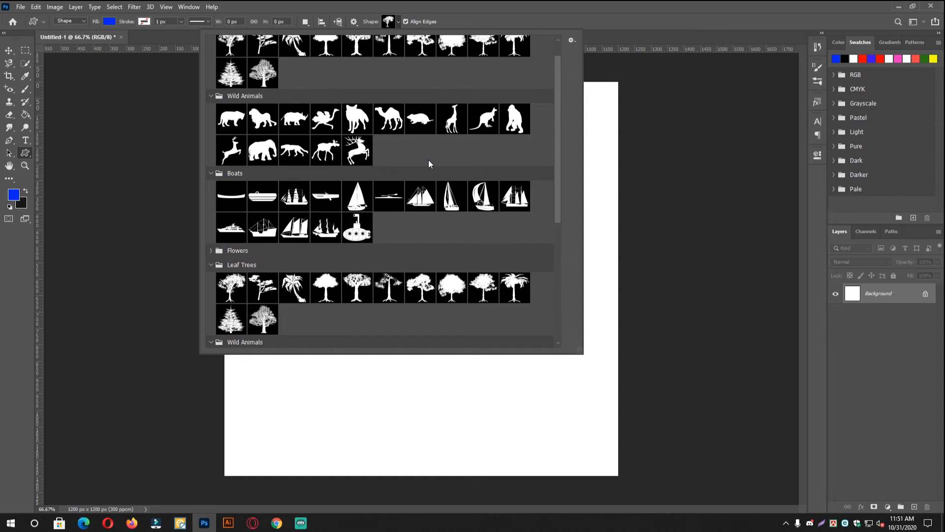
pyautogui.click(571, 39)
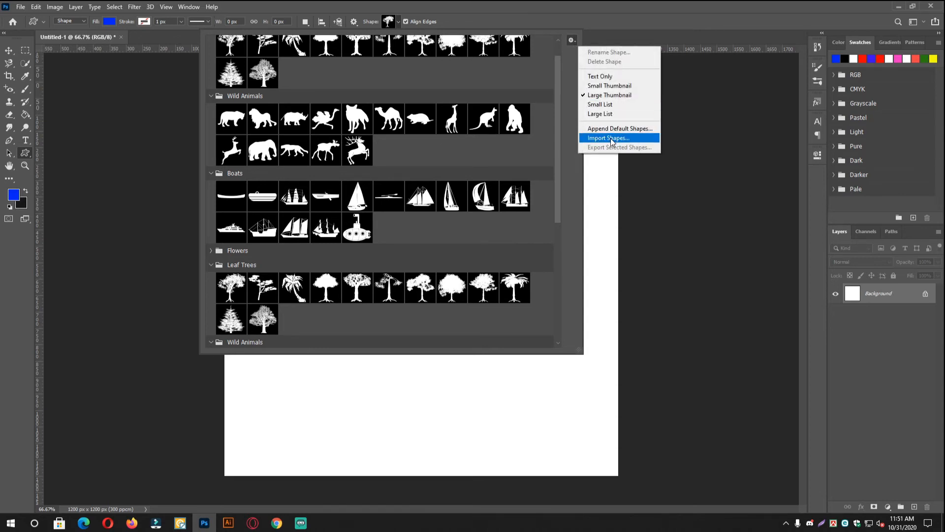
pyautogui.click(466, 152)
pyautogui.scroll(2, 501, 144)
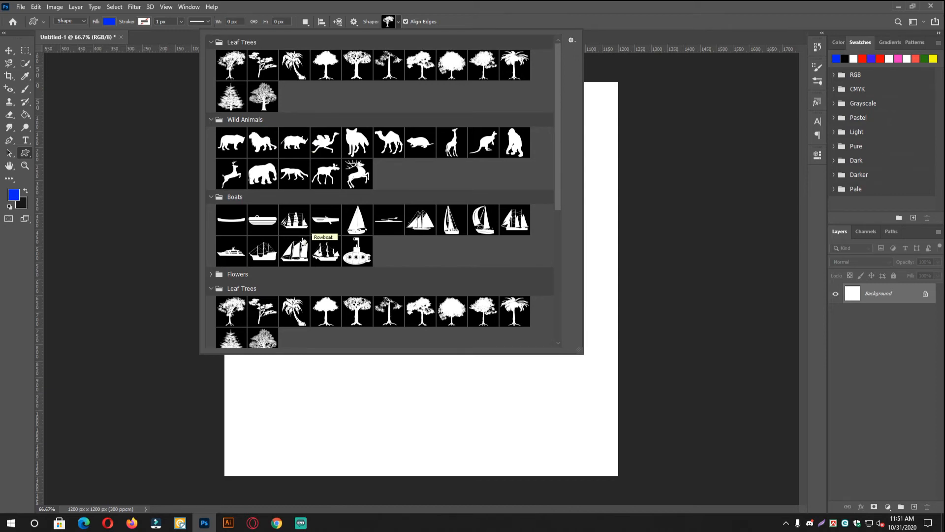
pyautogui.scroll(-5, 325, 248)
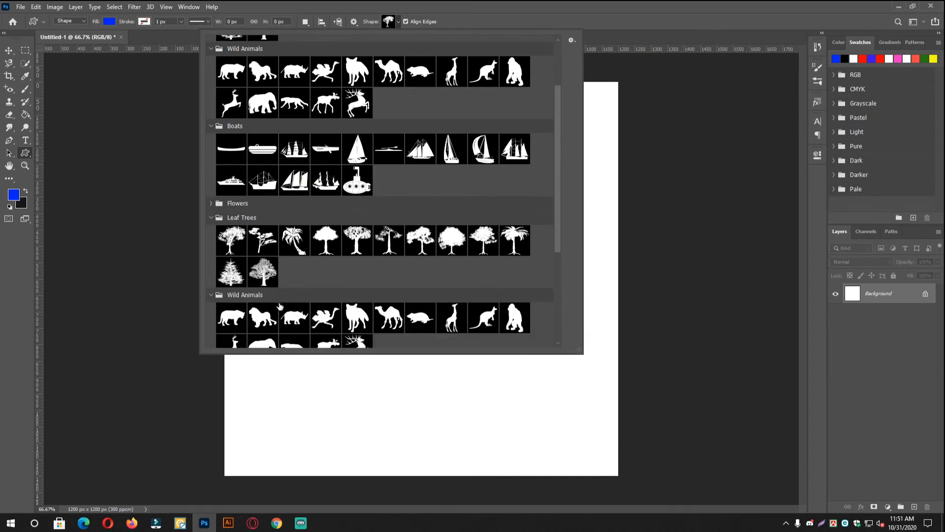
pyautogui.scroll(5, 326, 248)
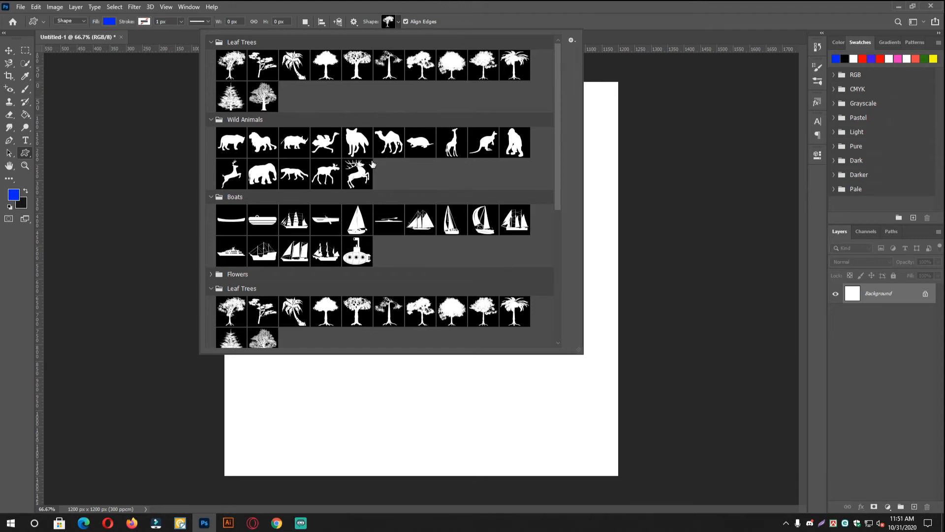
# Step: Try several Wild Animals and Boats shapes and choose the leaning palm from Leaf Trees as the custom shape
pyautogui.click(354, 180)
pyautogui.click(515, 143)
pyautogui.click(494, 144)
pyautogui.click(408, 148)
pyautogui.click(358, 257)
pyautogui.click(262, 251)
pyautogui.click(294, 69)
pyautogui.click(395, 22)
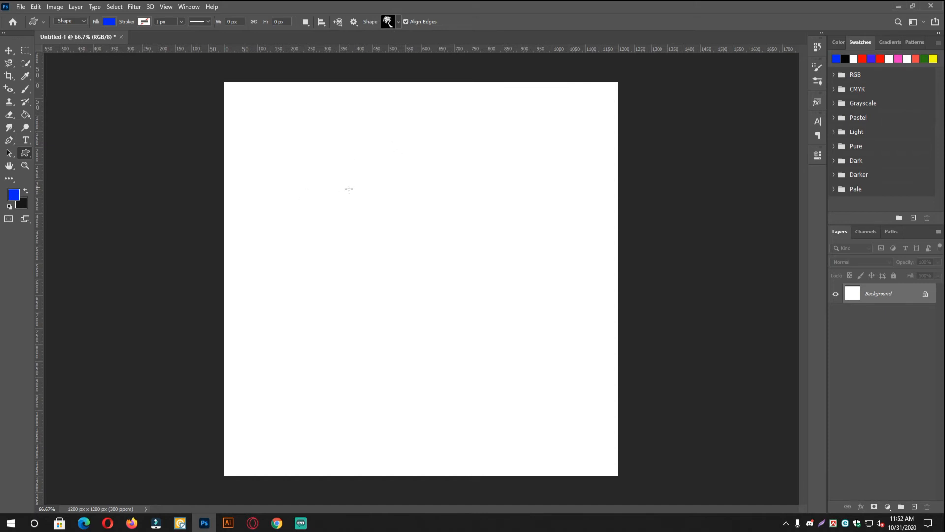
pyautogui.click(395, 22)
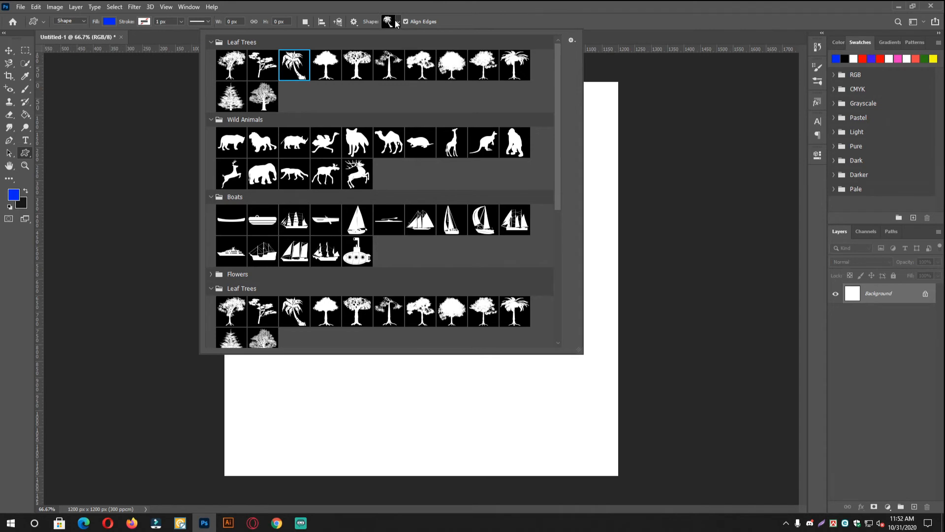
pyautogui.click(396, 22)
# Step: Draw a large blue leaning palm in the canvas's middle, move it to the lower-right corner and deselect it
pyautogui.moveTo(344, 183); pyautogui.dragTo(547, 433)
pyautogui.press('v')
pyautogui.moveTo(498, 395); pyautogui.dragTo(575, 445)
pyautogui.click(380, 57)
# Step: Draw an upright palm tree from Leaf Trees about 818 px square and move it against the canvas's left edge
pyautogui.press('u')
pyautogui.click(389, 22)
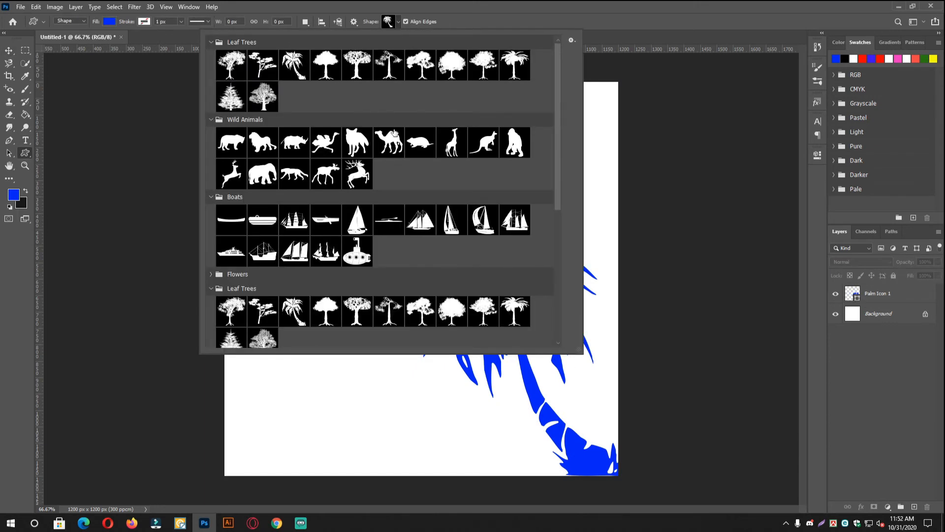
pyautogui.click(514, 65)
pyautogui.click(470, 413)
pyautogui.click(484, 350)
pyautogui.click(495, 204)
pyautogui.moveTo(241, 208); pyautogui.dragTo(491, 527)
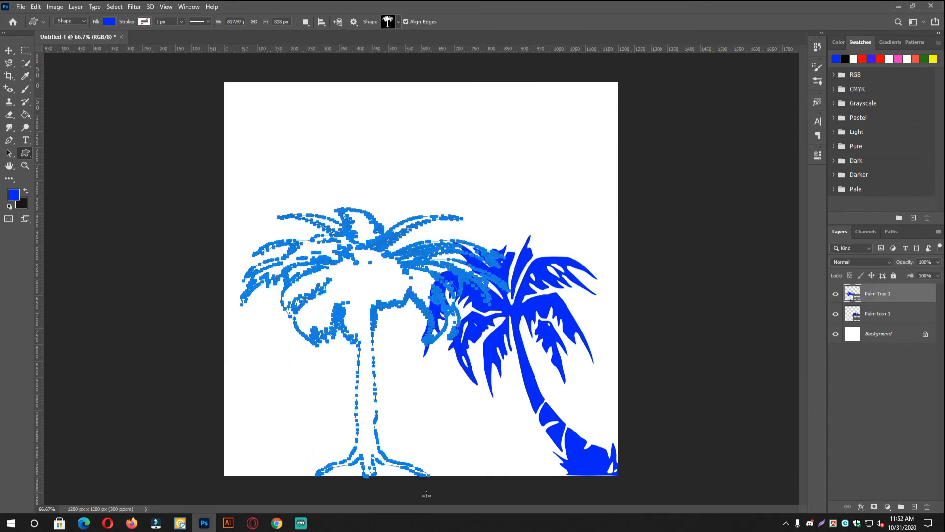
pyautogui.press('v')
pyautogui.moveTo(366, 293); pyautogui.dragTo(264, 292)
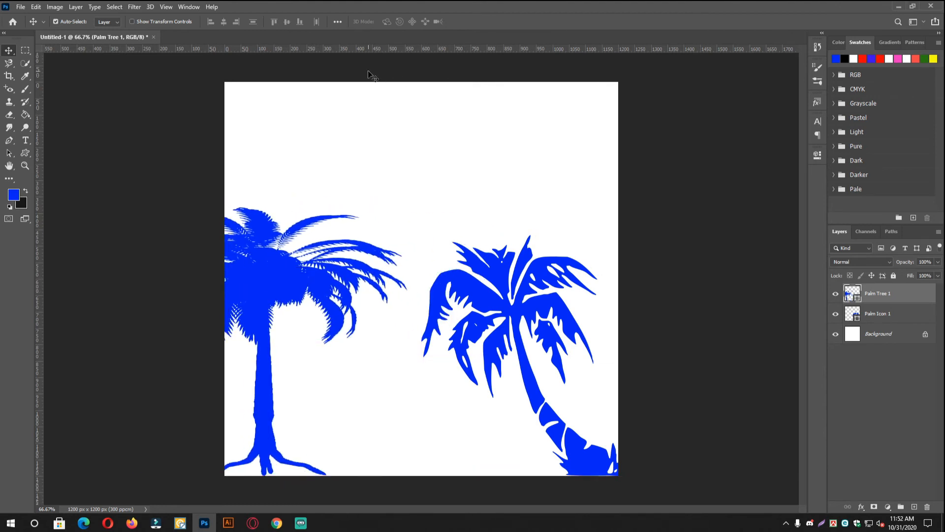
# Step: Draw the leaping antlered deer from Wild Animals on the canvas between the two palm trunks
pyautogui.click(23, 153)
pyautogui.click(383, 22)
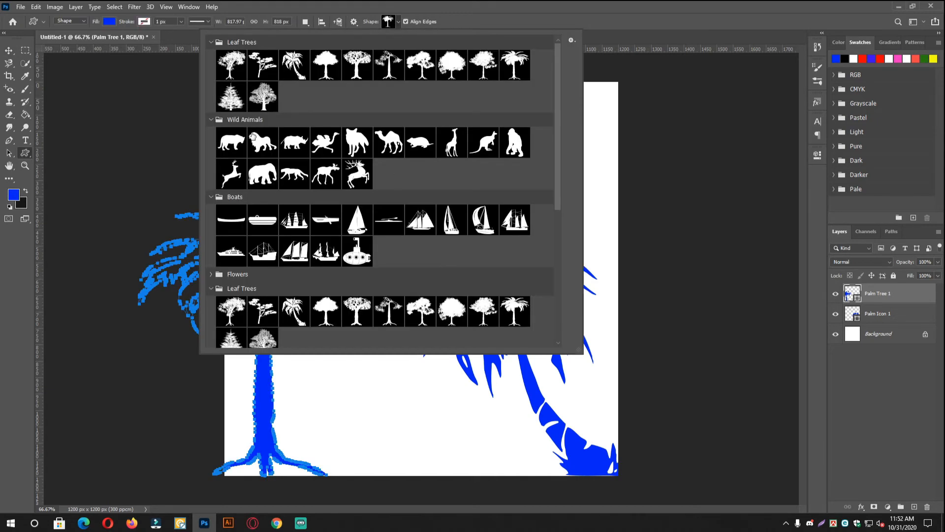
pyautogui.click(357, 173)
pyautogui.click(398, 22)
pyautogui.moveTo(322, 346); pyautogui.dragTo(462, 465)
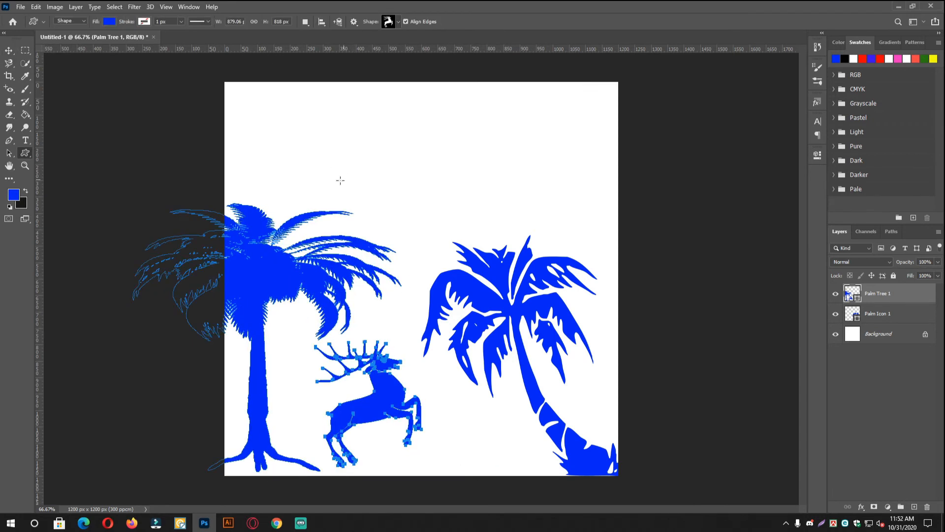
# Step: Switch to Chrome, search for "adobe photoshop custom shapes free download" in a new tab and open the templatemonster.com result
pyautogui.click(277, 523)
pyautogui.click(485, 9)
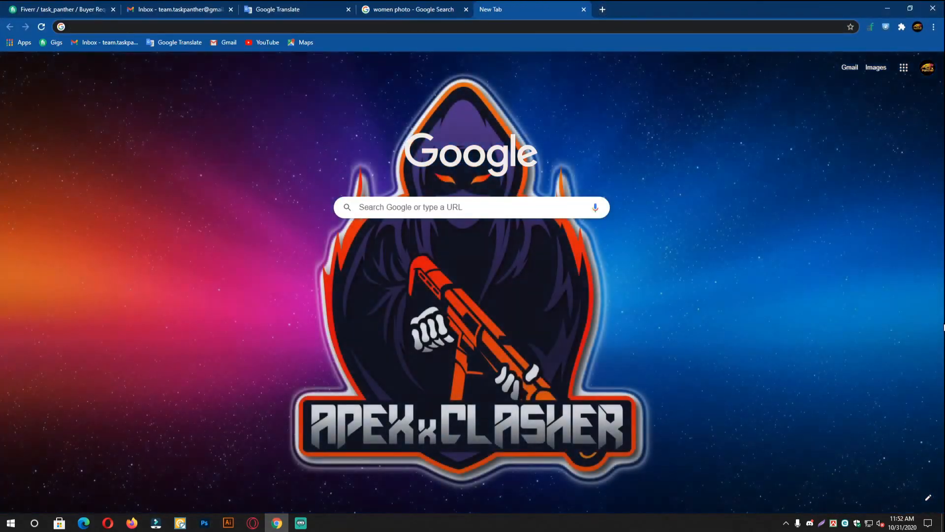
pyautogui.write('adobe photoshop')
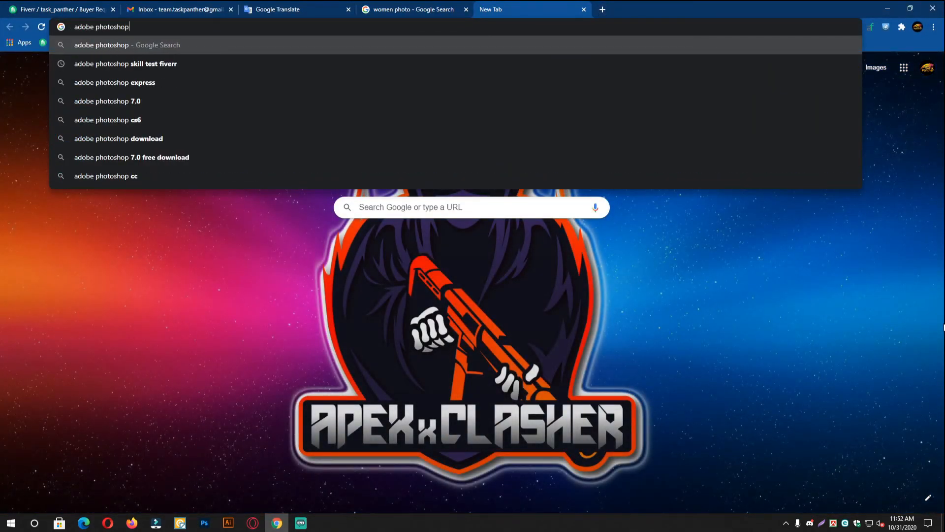
pyautogui.write(' custom s')
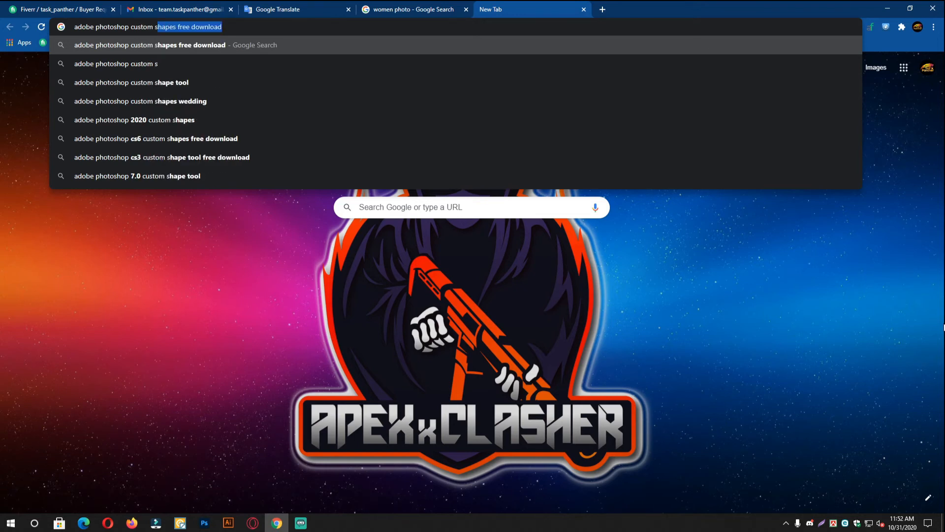
pyautogui.press('Return')
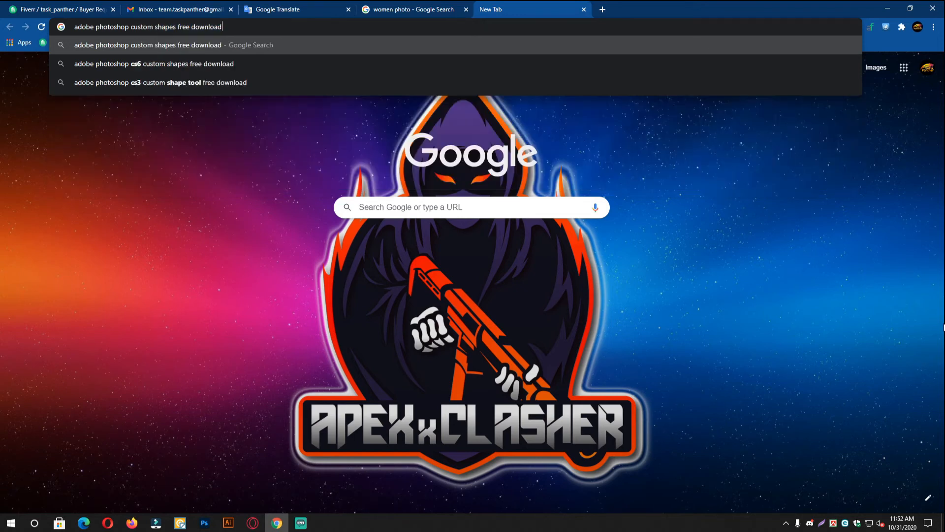
pyautogui.click(149, 140)
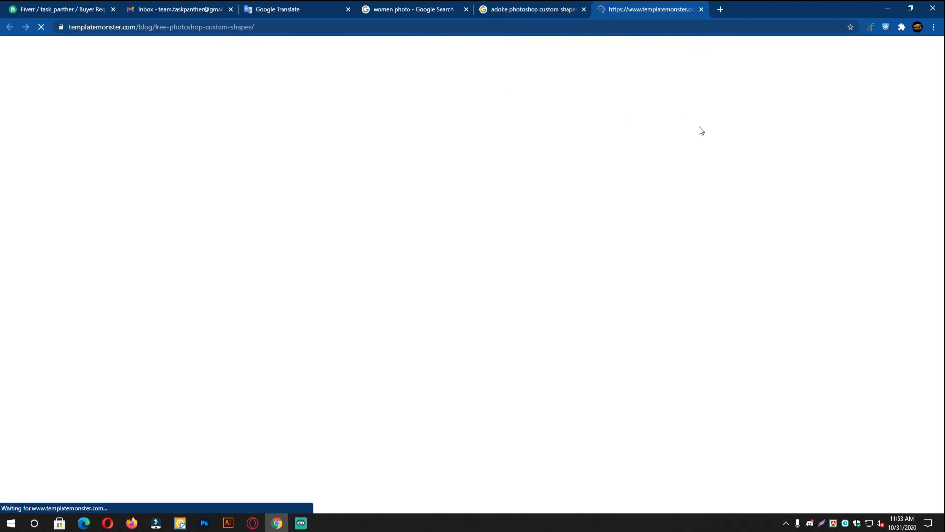
# Step: Examine the free custom shape sets on the page, from People and Geometric down to Aircraft
pyautogui.scroll(-10, 470, 180)
pyautogui.scroll(-10, 473, 183)
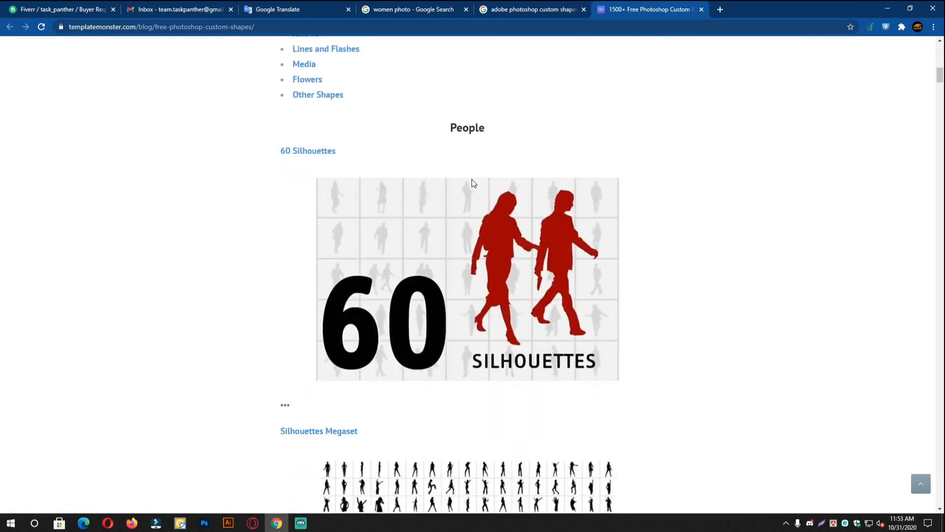
pyautogui.scroll(-5, 467, 184)
pyautogui.scroll(-15, 467, 184)
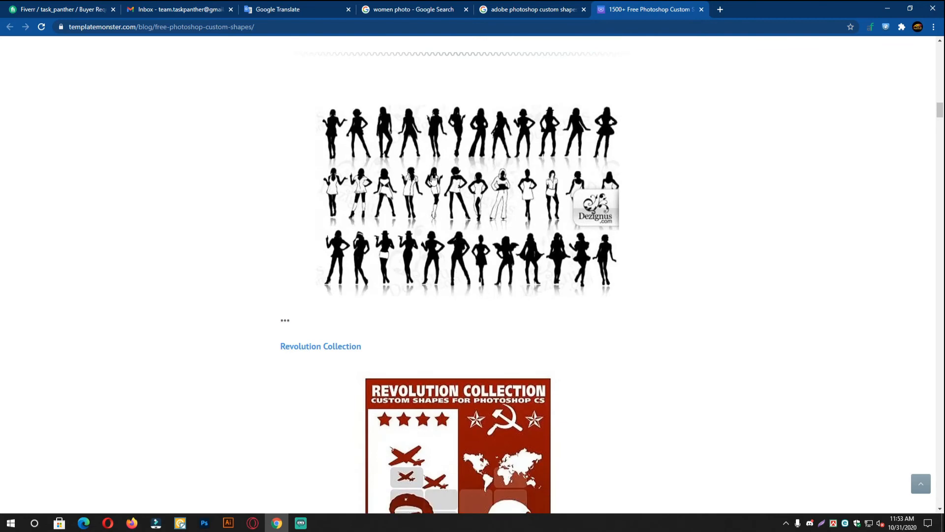
pyautogui.scroll(3, 446, 237)
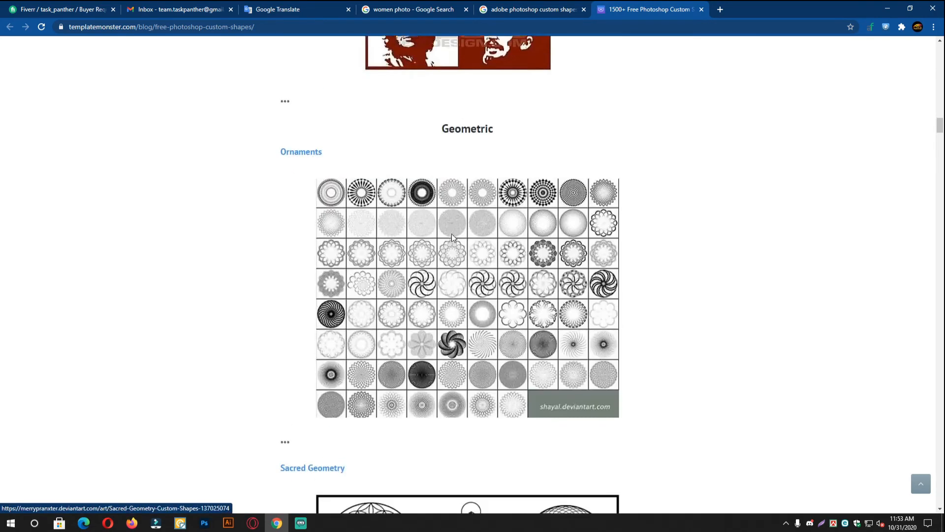
pyautogui.scroll(-4, 423, 294)
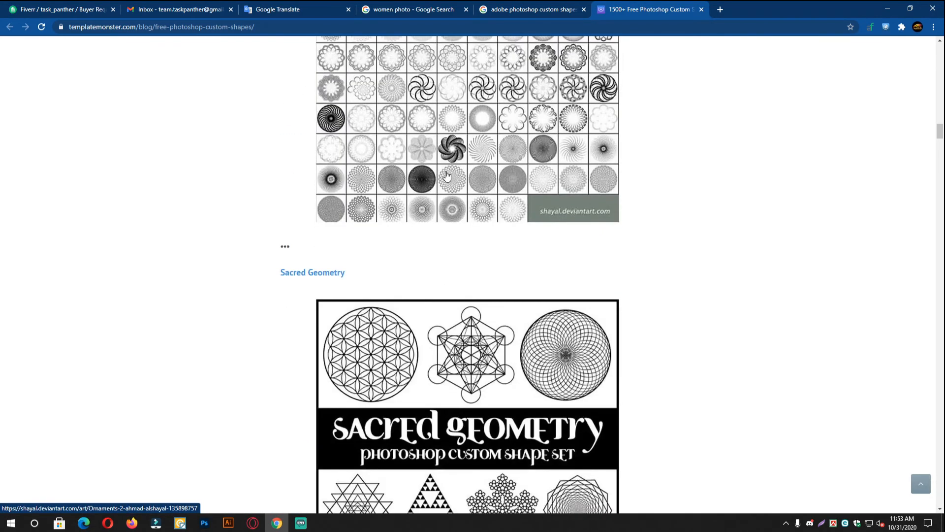
pyautogui.scroll(-18, 500, 312)
pyautogui.scroll(-20, 498, 310)
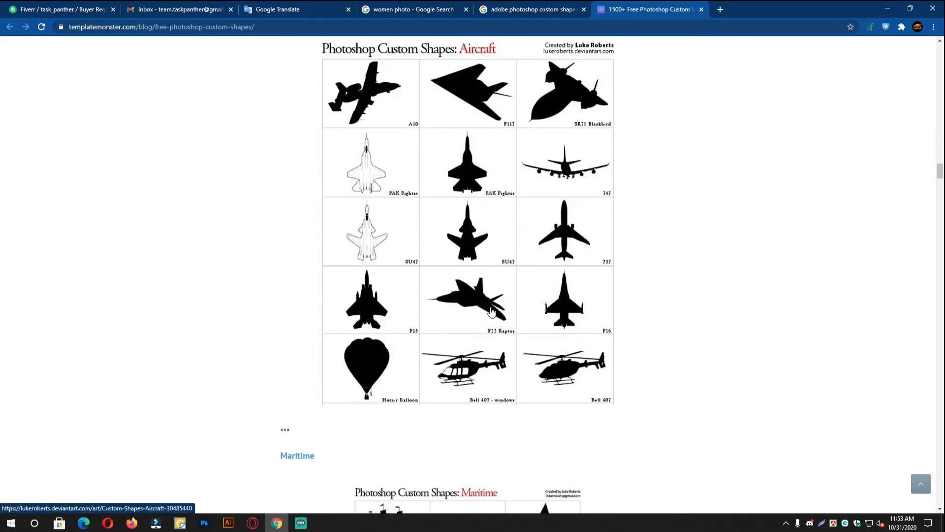
# Step: Switch back to Photoshop, view the Import Shapes file dialog without loading anything, and look over the shape list
pyautogui.click(887, 8)
pyautogui.click(398, 22)
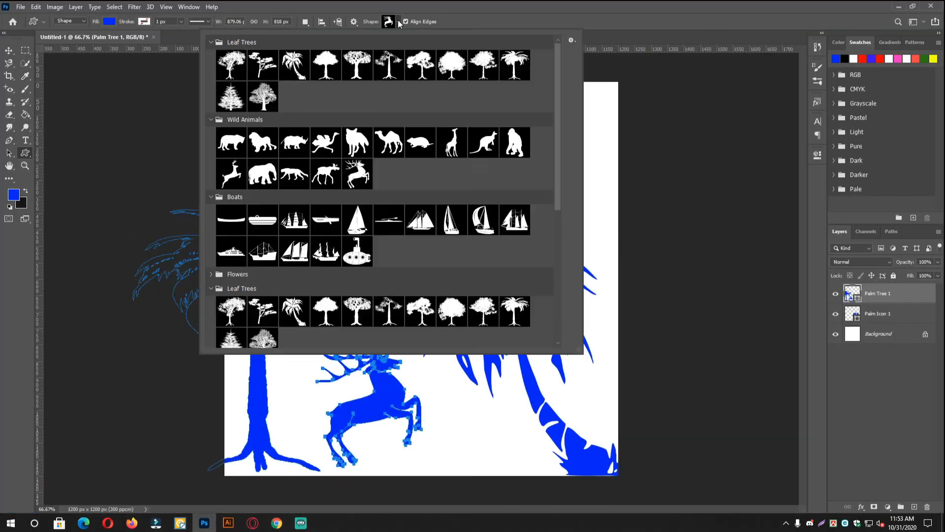
pyautogui.click(572, 40)
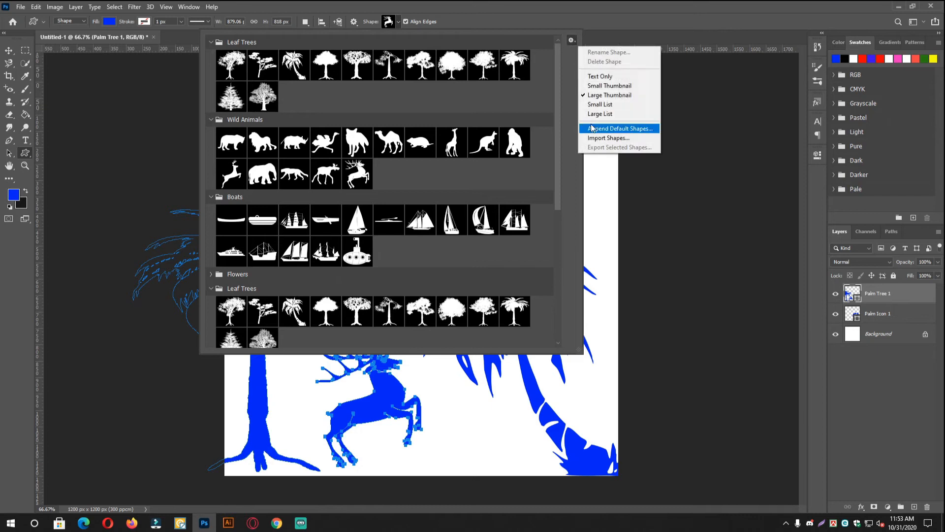
pyautogui.click(613, 139)
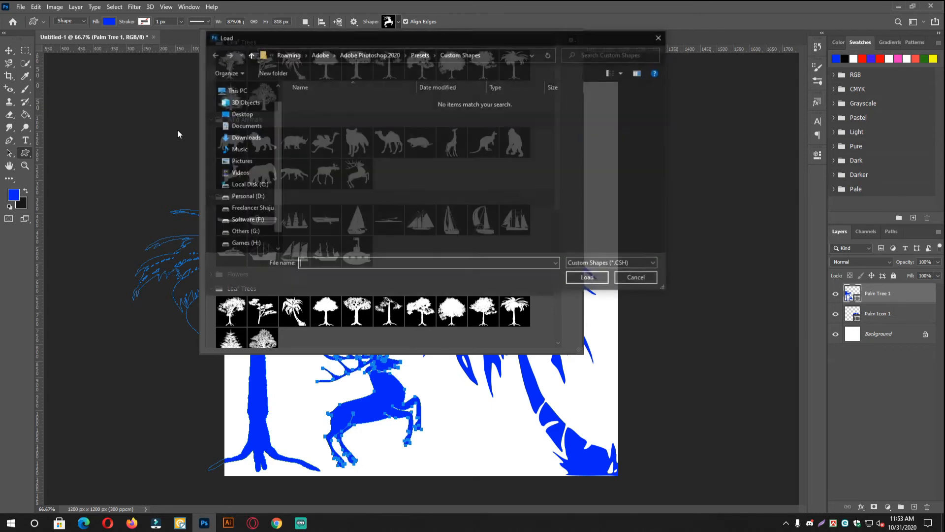
pyautogui.click(638, 279)
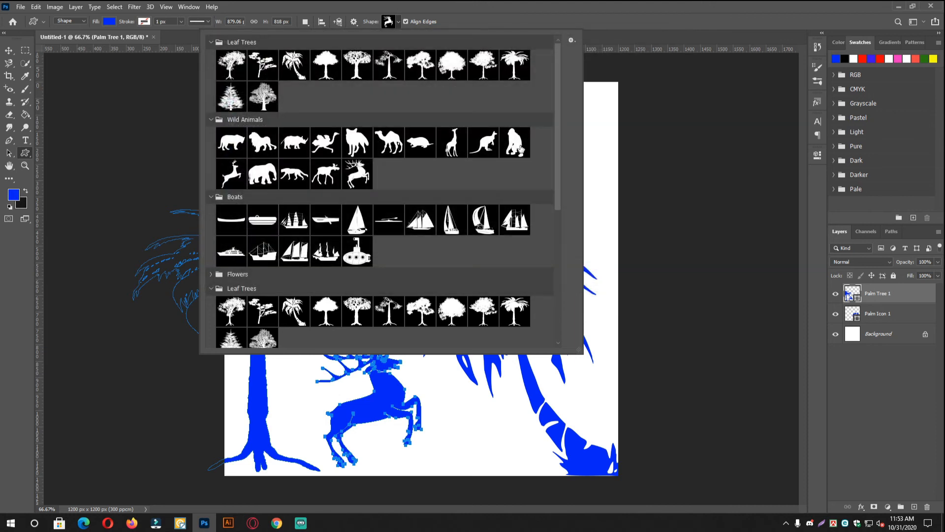
pyautogui.scroll(-5, 415, 178)
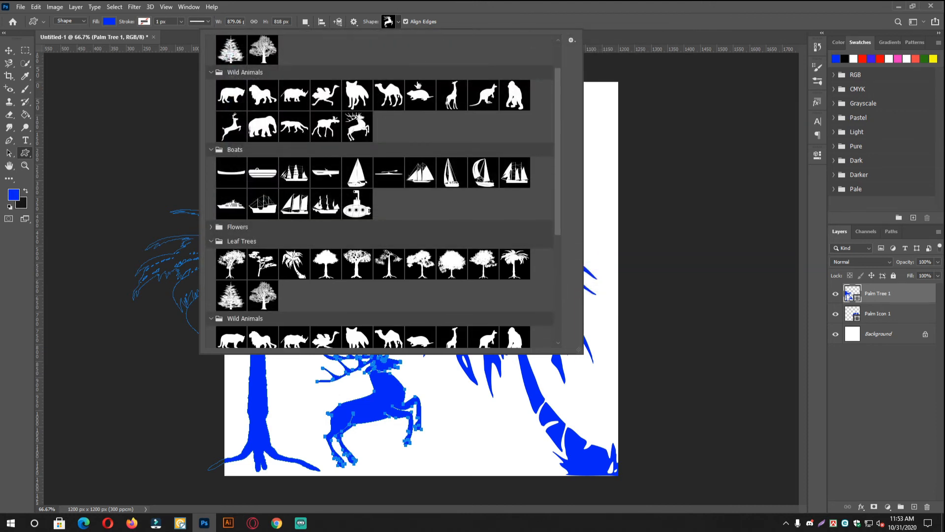
pyautogui.click(399, 24)
# Step: Delete the palm and deer shapes so that only the Background layer remains
pyautogui.click(897, 318)
pyautogui.press('Delete')
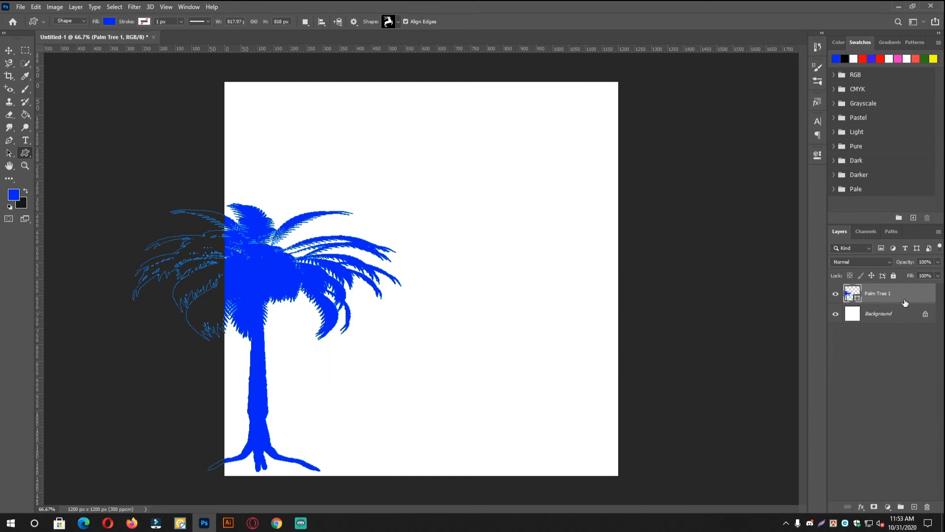
pyautogui.press('Delete')
# Step: Add a first name as 10 pt Nexa Bold horizontal text in the canvas's upper left and move it about 183 px right
pyautogui.click(29, 140)
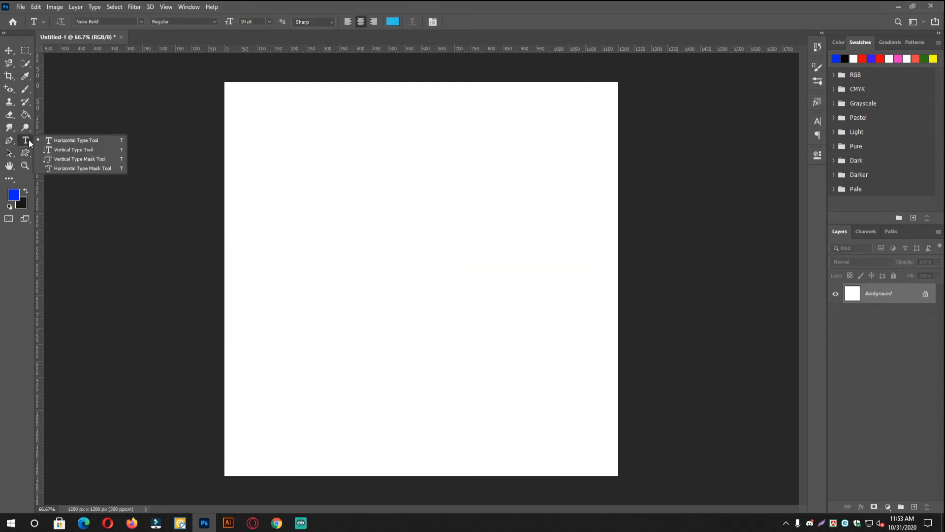
pyautogui.click(60, 139)
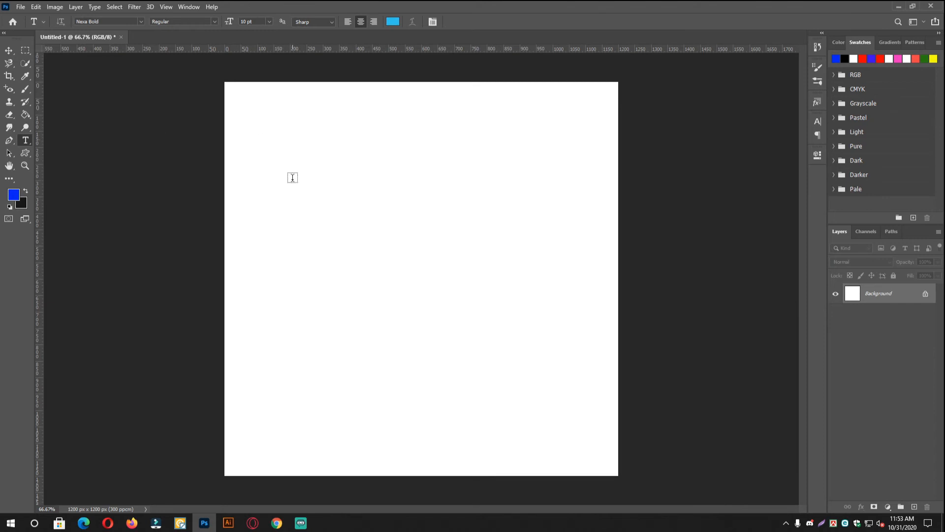
pyautogui.click(275, 185)
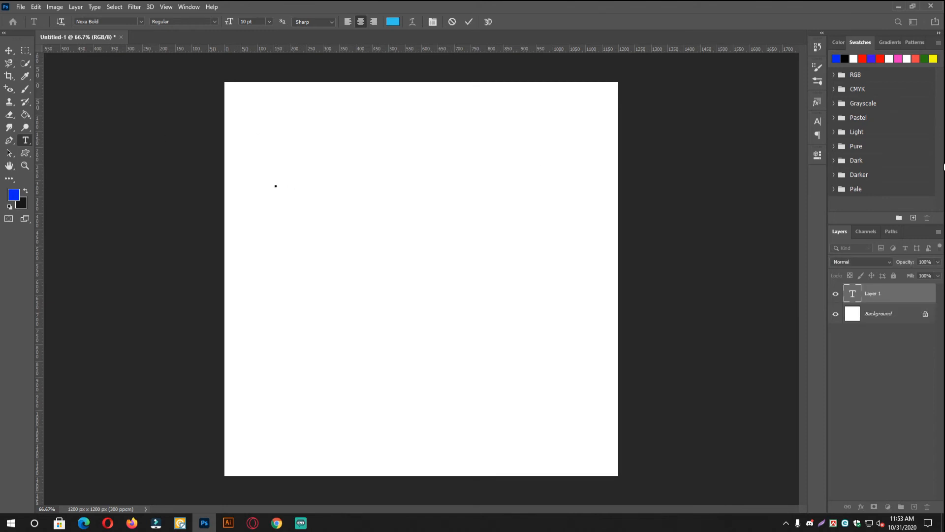
pyautogui.write('Shaju')
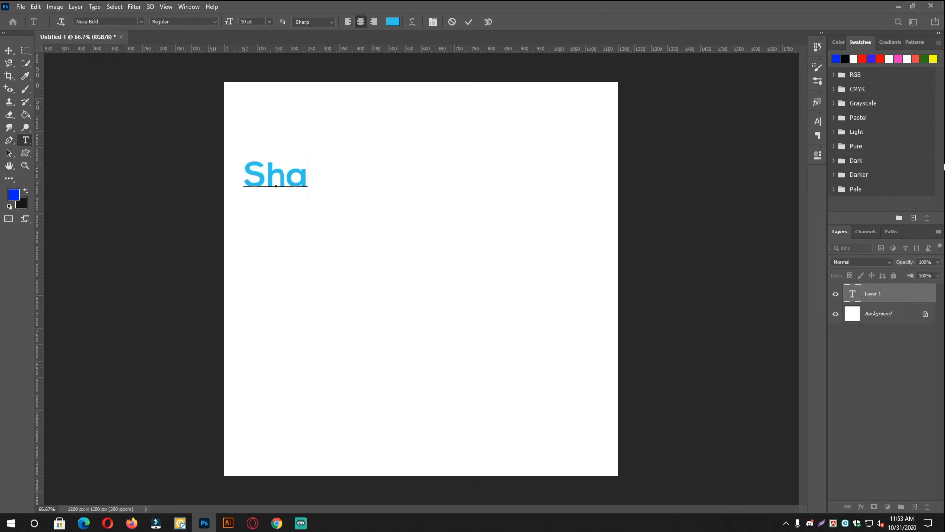
pyautogui.click(468, 22)
pyautogui.click(9, 50)
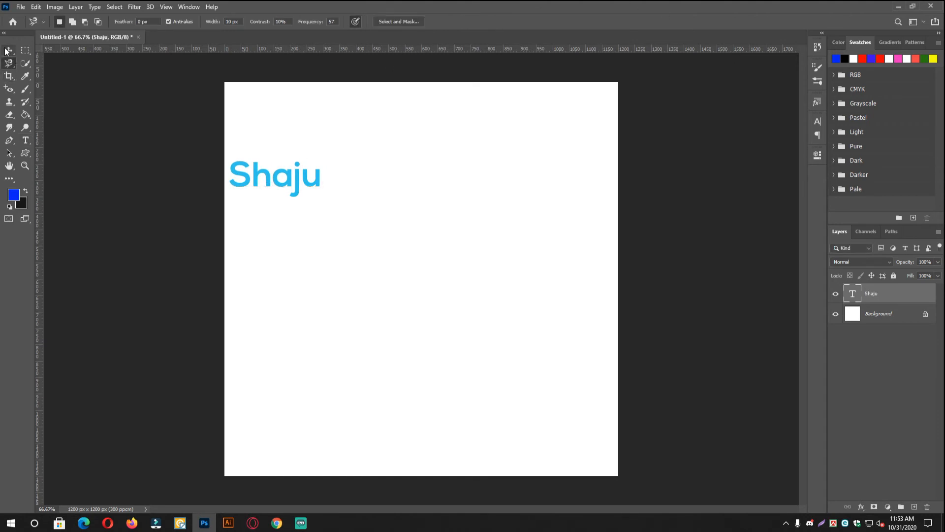
pyautogui.moveTo(281, 173); pyautogui.dragTo(335, 185)
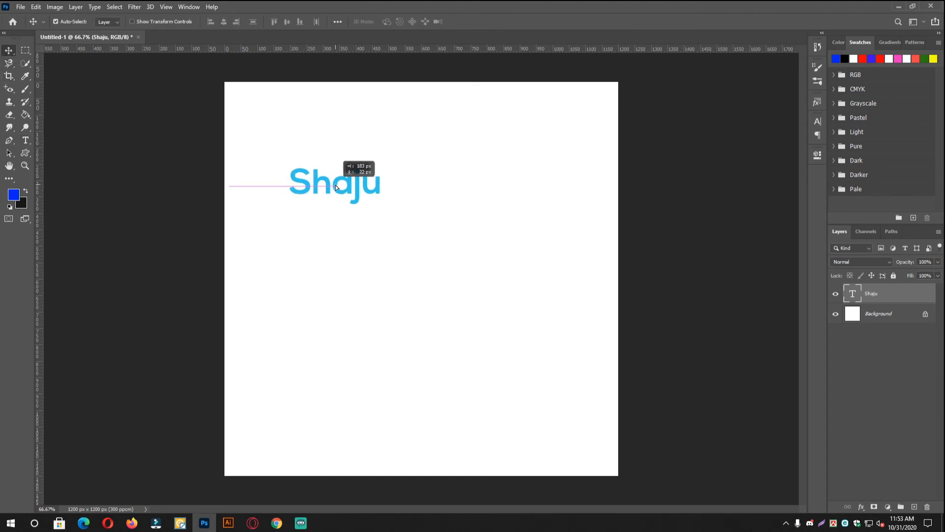
# Step: Open the Character settings and recolour the name text from light blue to a deeper blue
pyautogui.click(189, 7)
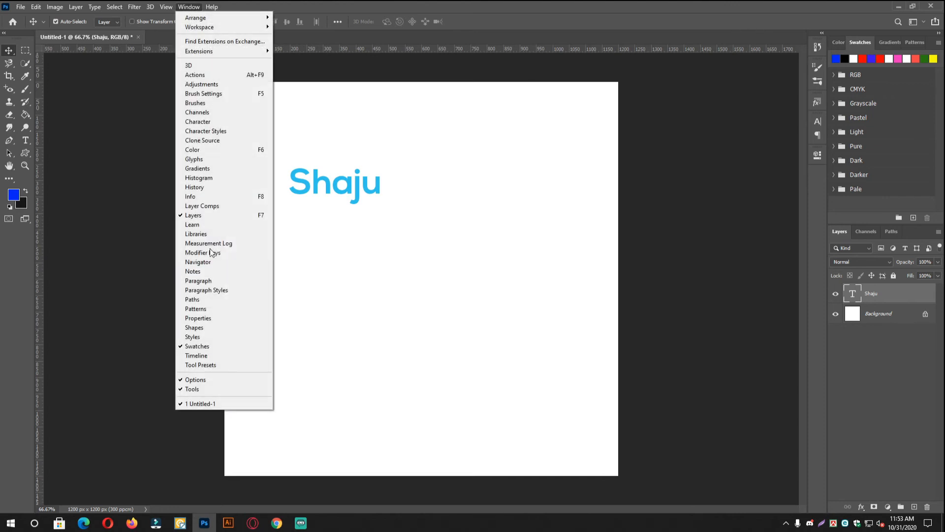
pyautogui.click(196, 122)
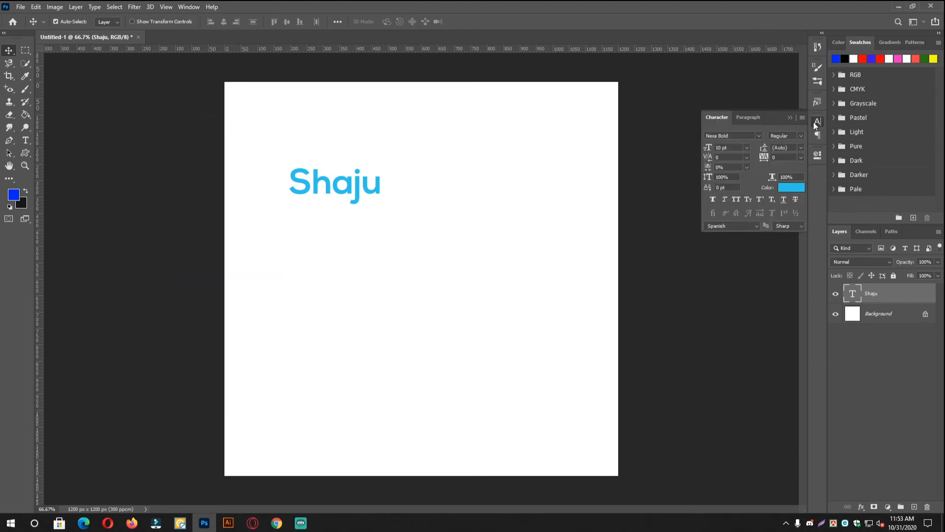
pyautogui.click(794, 191)
pyautogui.click(485, 165)
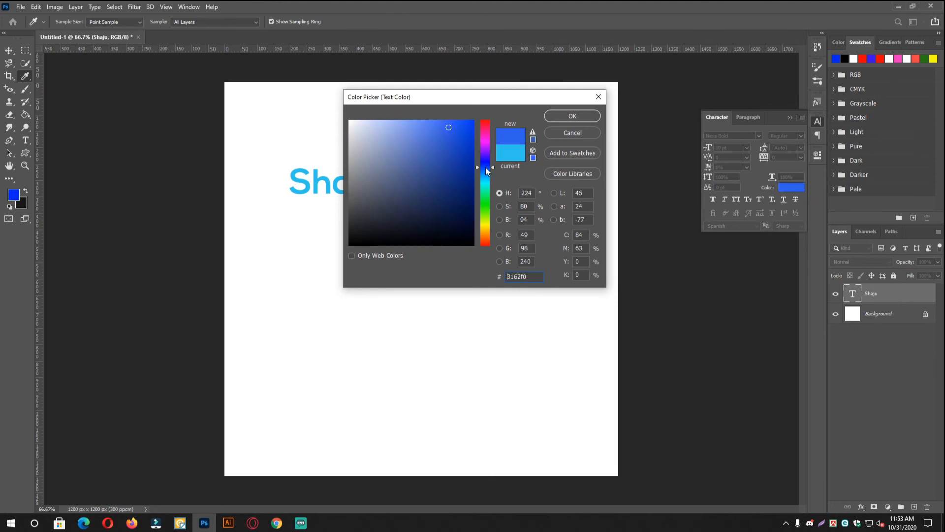
pyautogui.click(566, 114)
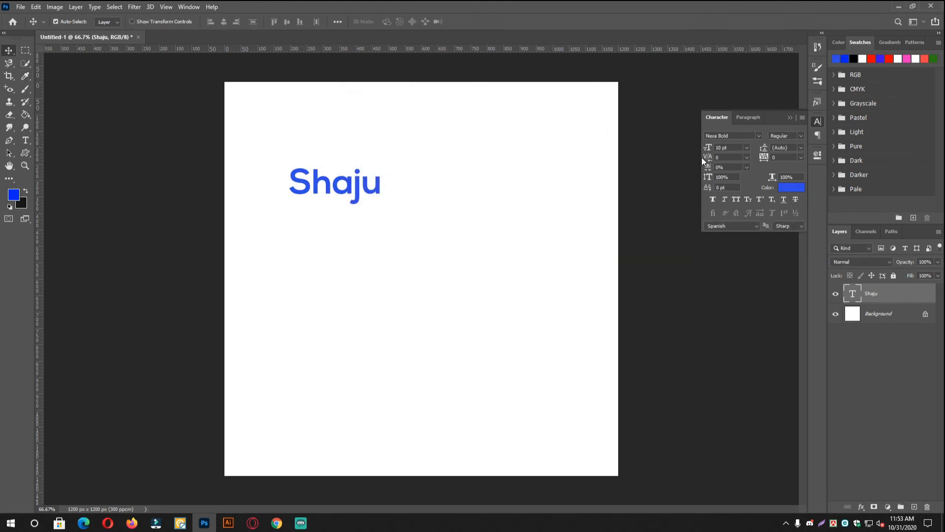
# Step: Set the name text's font size to 16 pt
pyautogui.press('Up')
pyautogui.press('Up')
pyautogui.press('Up')
pyautogui.press('Up')
pyautogui.press('Up')
pyautogui.press('Up')
pyautogui.press('Return')
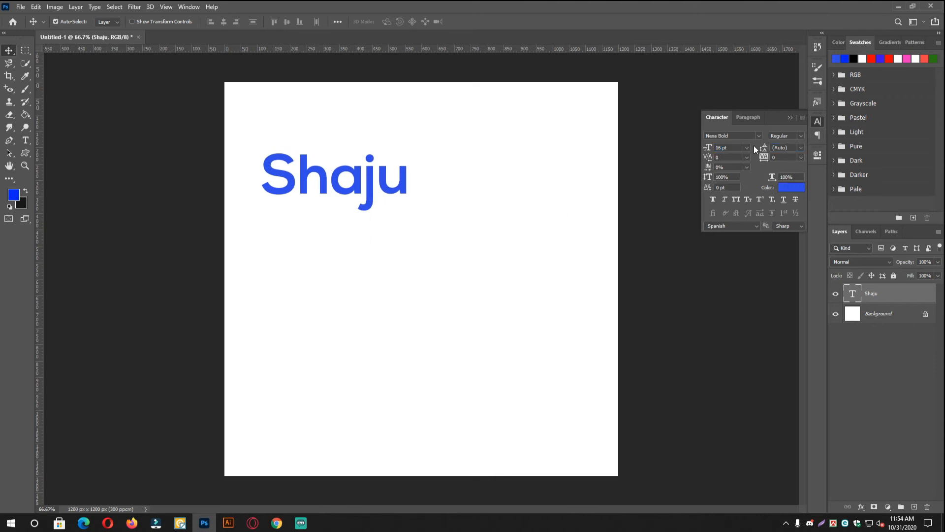
# Step: Add the lines "sflksdjfkl" and "sjl;dfjak" below the name and shift the text block right, fully onto the canvas
pyautogui.doubleClick(318, 170)
pyautogui.press('Right')
pyautogui.press('Return')
pyautogui.write('sflksdjfkl')
pyautogui.press('Return')
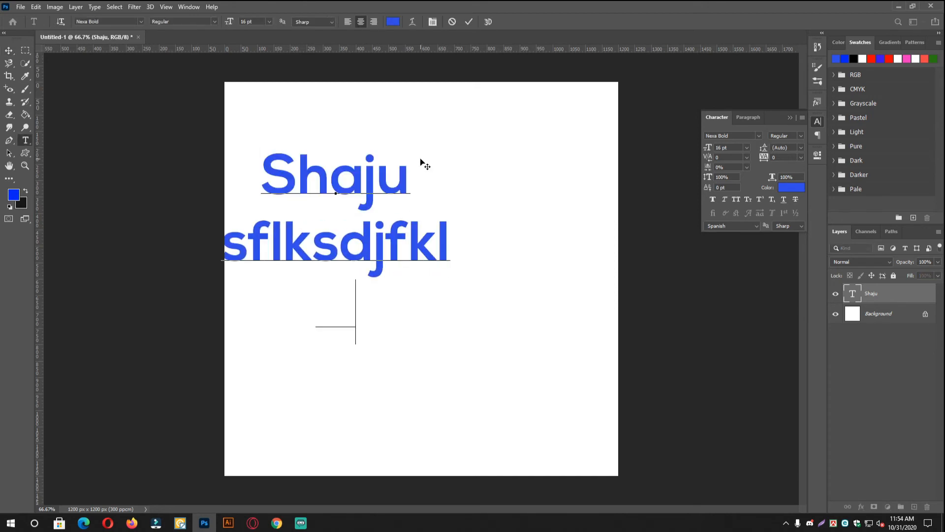
pyautogui.write('sjl;dfjak')
pyautogui.click(468, 21)
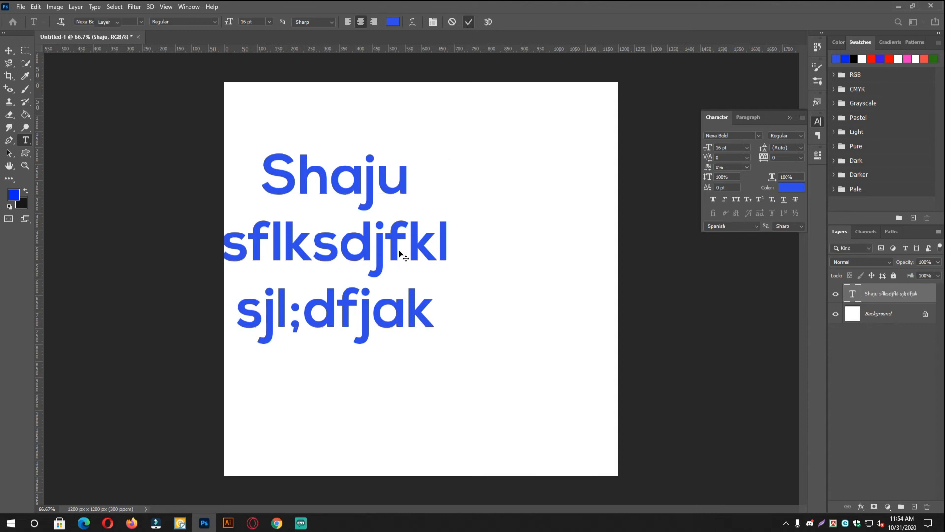
pyautogui.press('v')
pyautogui.moveTo(409, 199); pyautogui.dragTo(450, 212)
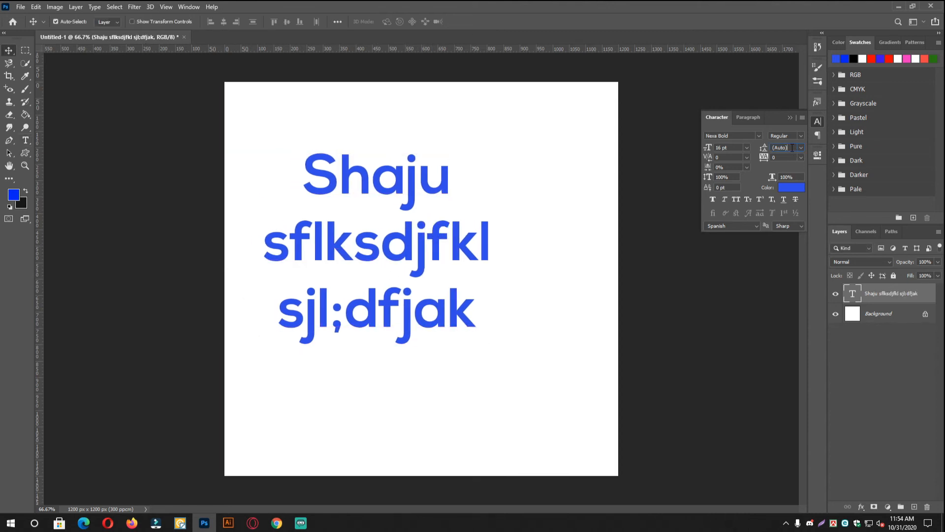
# Step: Increase the leading of the three text lines to 33 pt
pyautogui.press('Up')
pyautogui.press('Up')
pyautogui.press('Up')
pyautogui.press('Up')
pyautogui.press('Up')
pyautogui.press('Up')
pyautogui.press('Up')
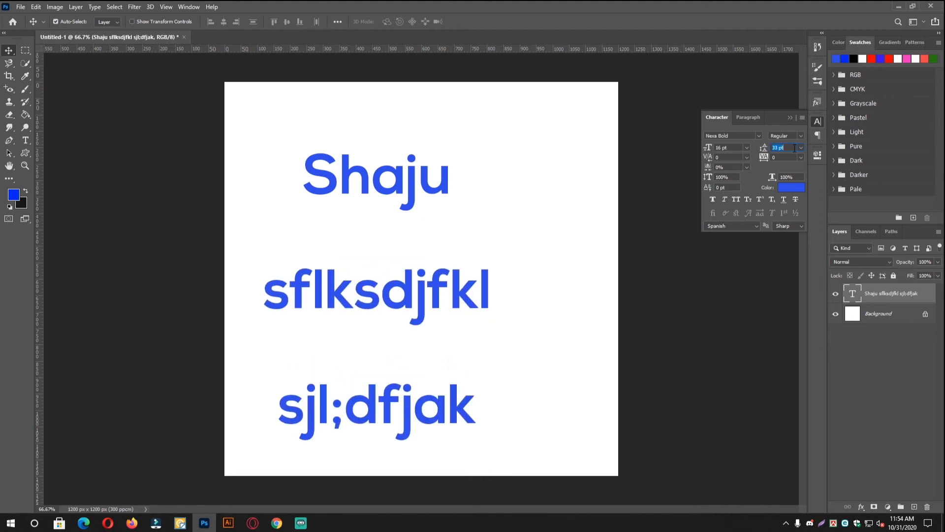
# Step: Reduce the leading of the three text lines to 22 pt, and then reset it to Auto
pyautogui.press('Down')
pyautogui.press('Down')
pyautogui.press('Down')
pyautogui.press('Down')
pyautogui.press('Down')
pyautogui.press('Down')
pyautogui.press('Down')
pyautogui.press('Down')
pyautogui.press('Down')
pyautogui.press('Down')
pyautogui.press('Down')
pyautogui.press('Down')
pyautogui.press('Down')
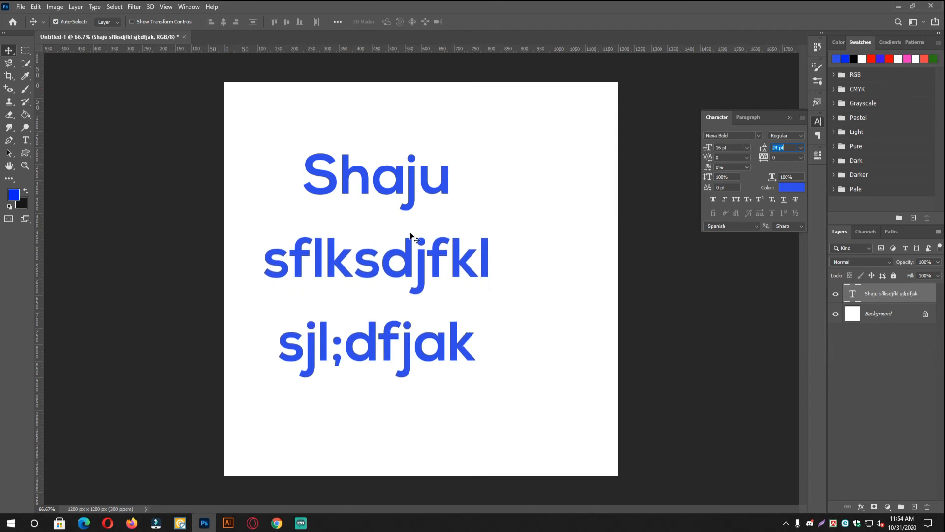
pyautogui.click(801, 147)
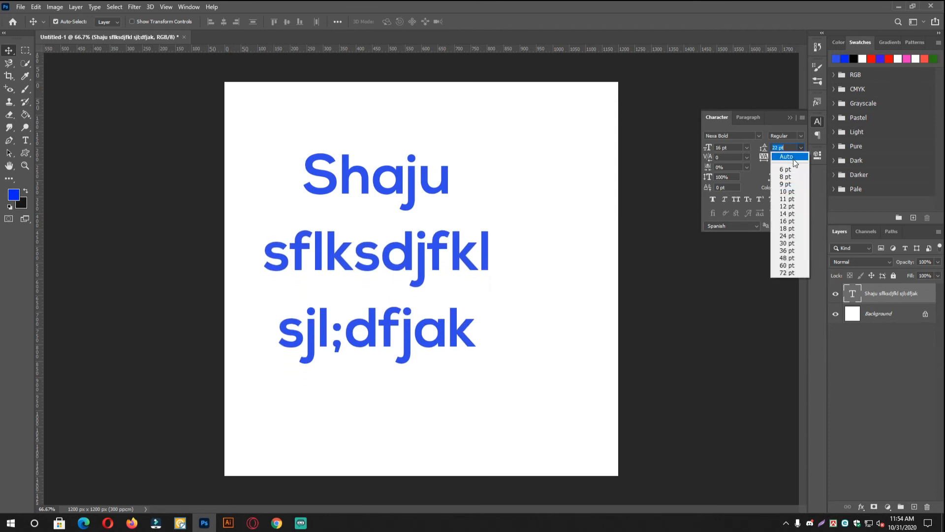
pyautogui.click(793, 158)
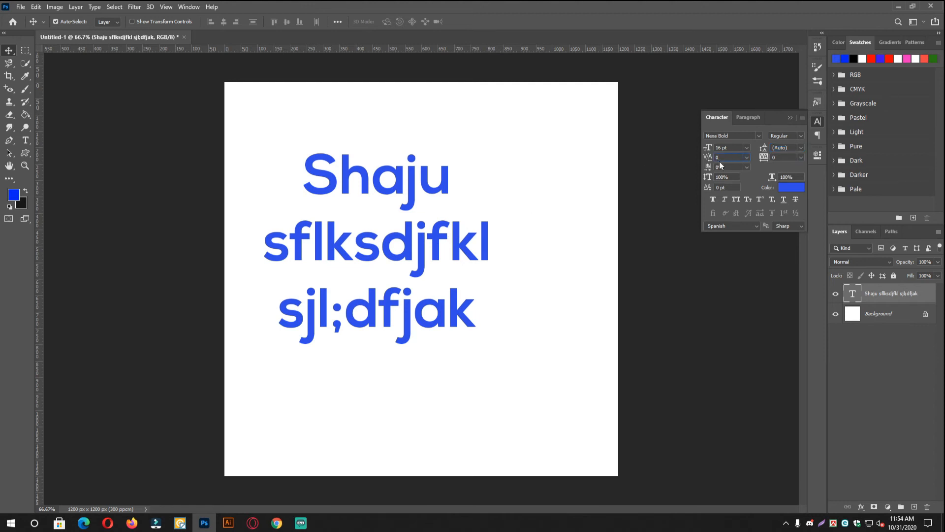
# Step: Increase the tracking of the three text lines to 300
pyautogui.press('Tab')
pyautogui.scroll(14, 781, 157)
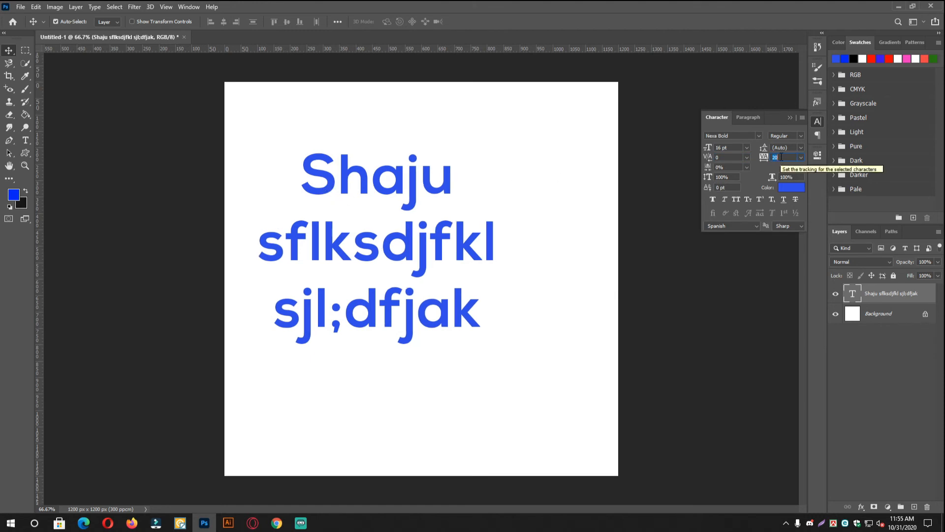
pyautogui.press('Up')
pyautogui.press('Up')
pyautogui.press('Up')
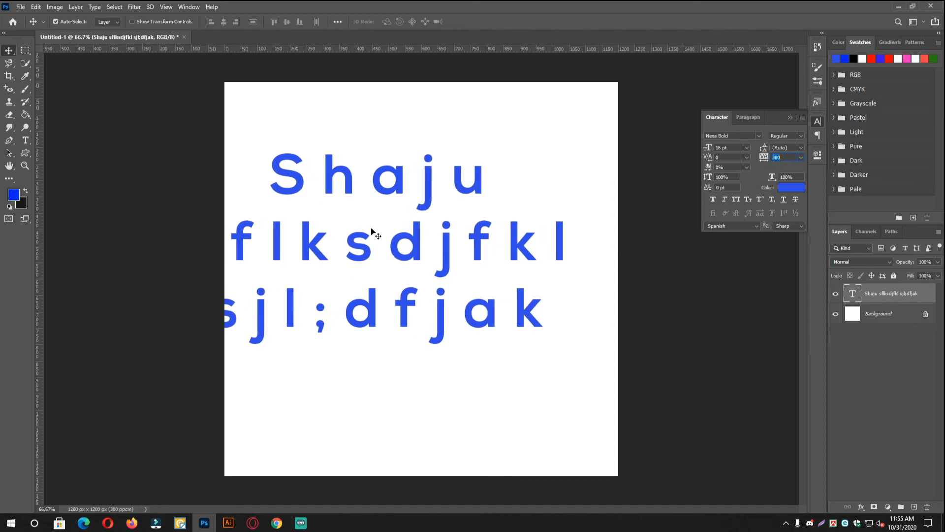
# Step: Reduce the tracking of the three text lines back to 0
pyautogui.press('Down')
pyautogui.press('Down')
pyautogui.press('Down')
pyautogui.press('Down')
pyautogui.press('Down')
pyautogui.press('Down')
pyautogui.scroll(-10, 775, 160)
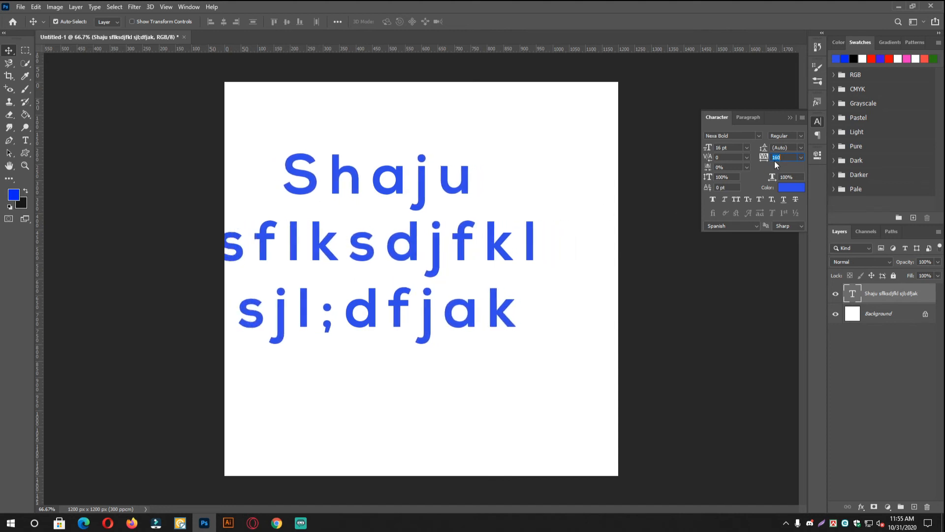
pyautogui.scroll(-1, 791, 157)
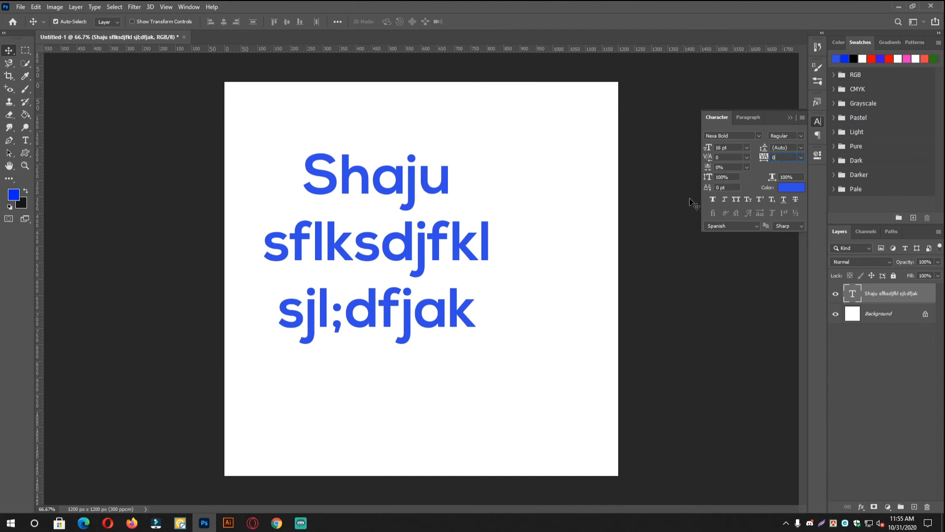
# Step: Stretch the text to a vertical scale of 139% and a horizontal scale of 123%
pyautogui.click(728, 178)
pyautogui.scroll(2, 730, 179)
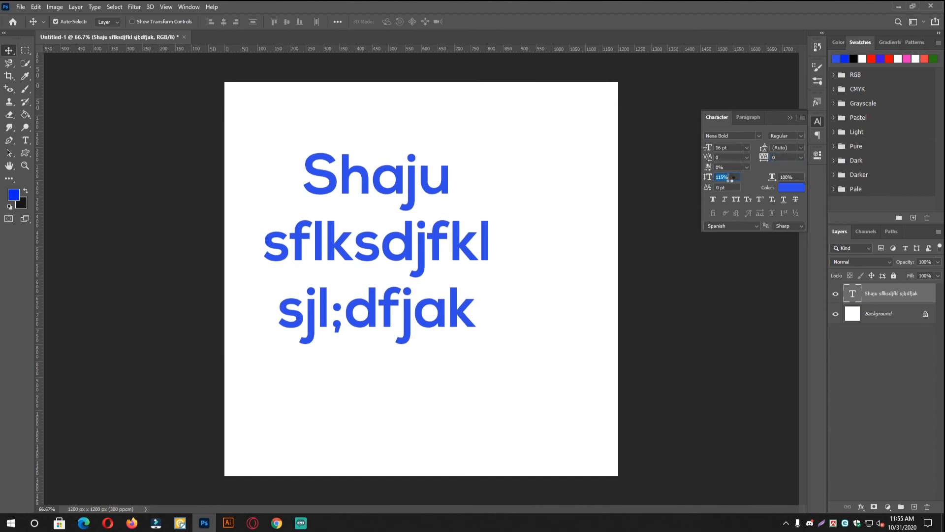
pyautogui.scroll(13, 731, 178)
pyautogui.scroll(7, 731, 178)
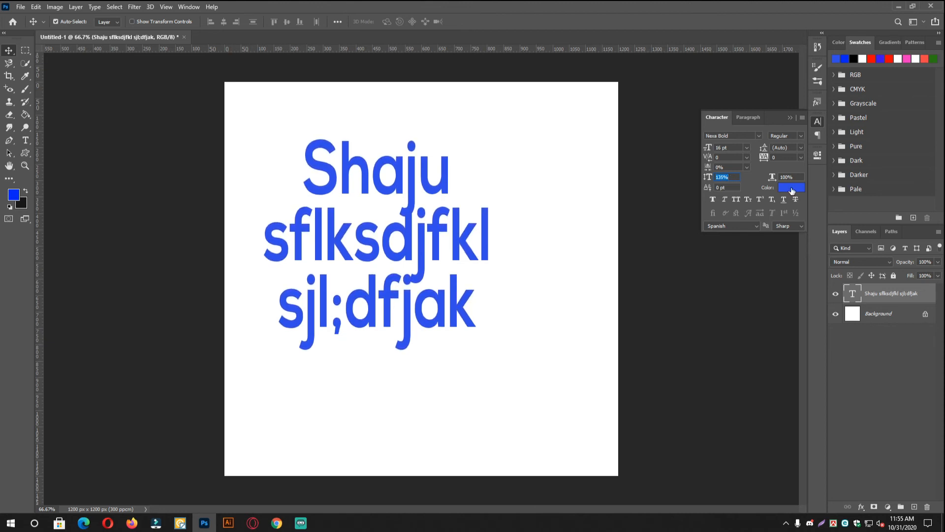
pyautogui.scroll(1, 785, 176)
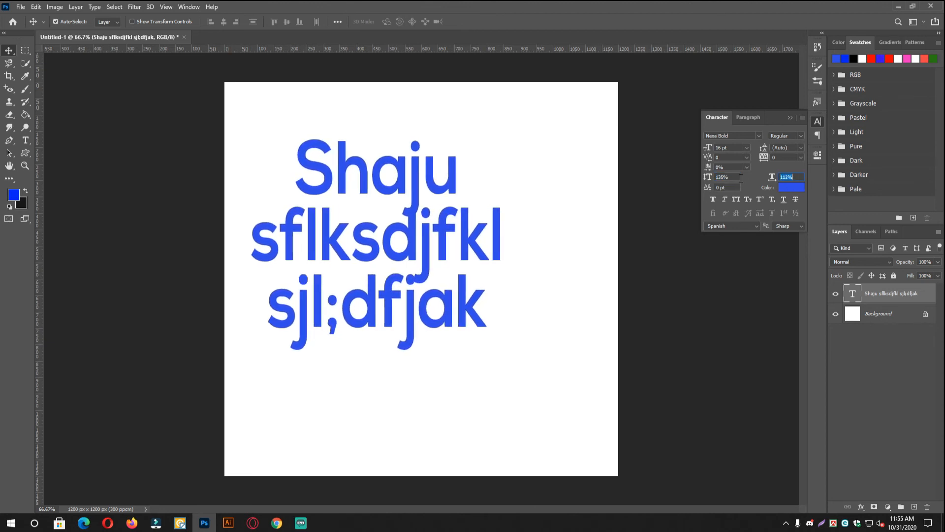
pyautogui.scroll(2, 732, 178)
pyautogui.scroll(2, 732, 178)
pyautogui.scroll(6, 790, 176)
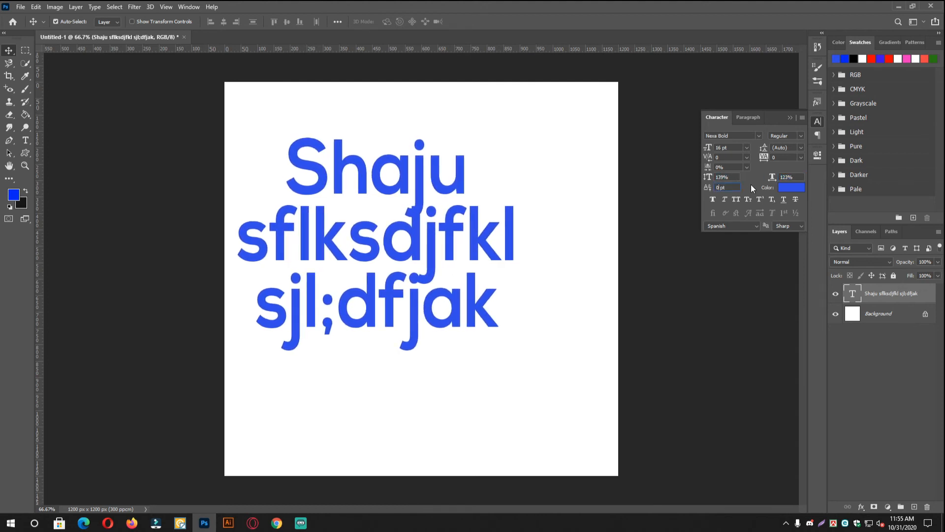
# Step: Set the text colour to #0023f7 and move the text block to the centre of the canvas
pyautogui.click(794, 189)
pyautogui.write('0023f7')
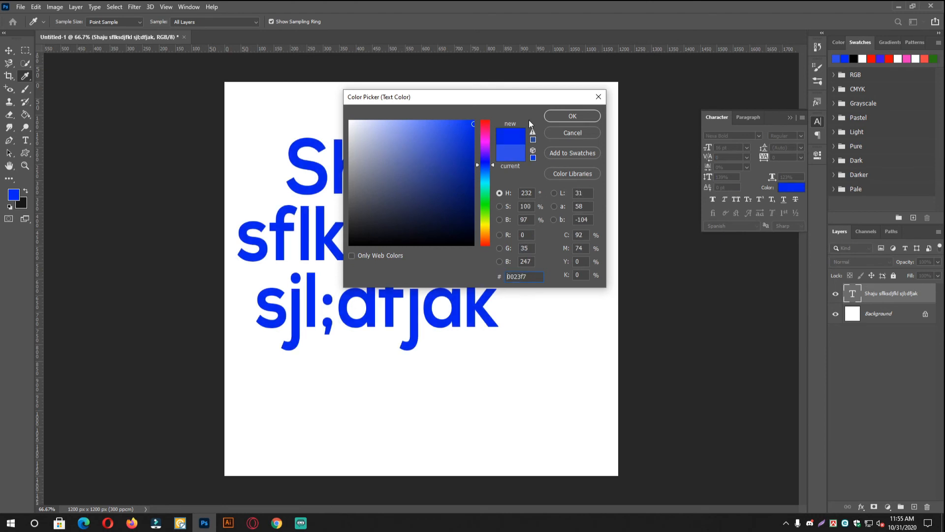
pyautogui.click(564, 119)
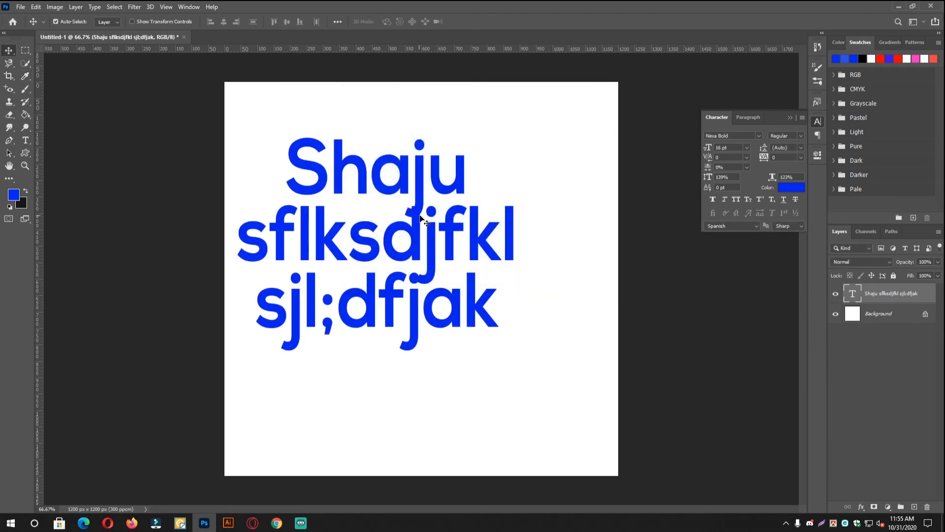
pyautogui.moveTo(420, 216); pyautogui.dragTo(461, 241)
# Step: Recolour the three-line text bright red and delete its layer
pyautogui.click(787, 189)
pyautogui.hotkey('ctrl', 'v')
pyautogui.click(560, 116)
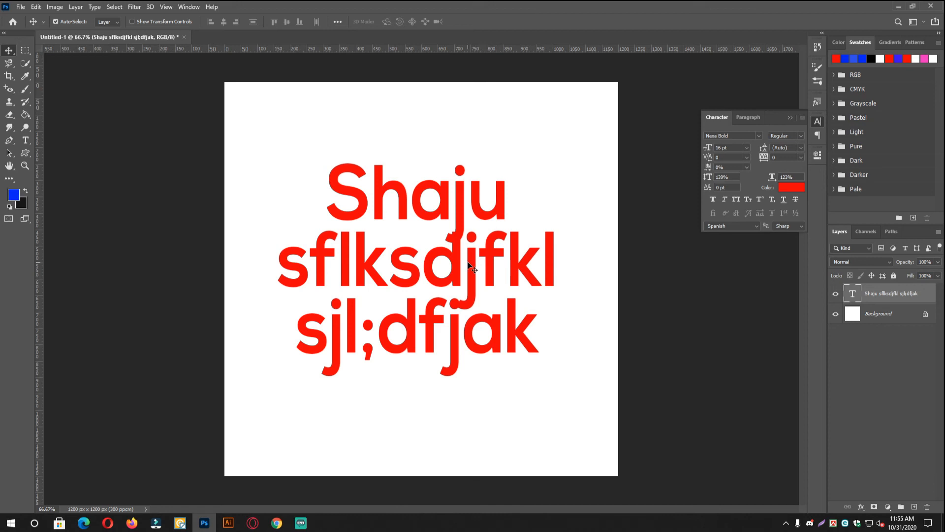
pyautogui.press('Delete')
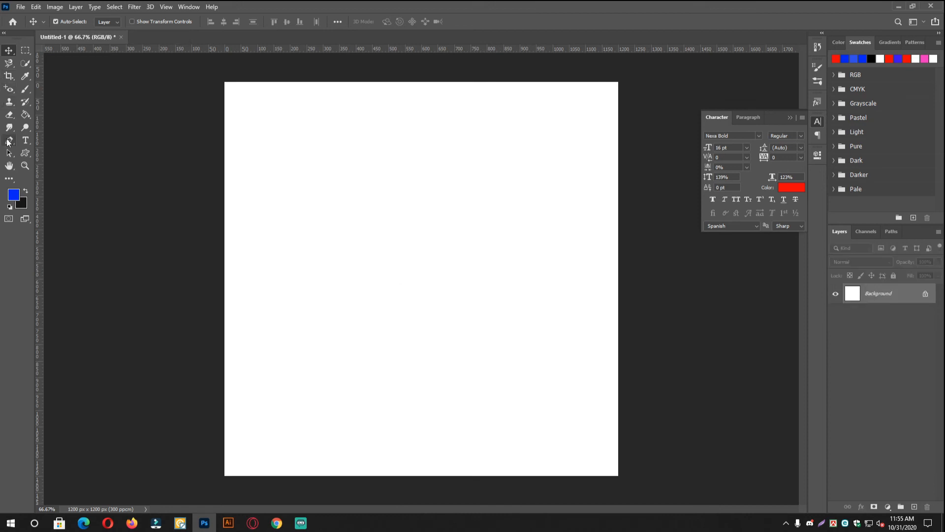
# Step: Add the horizontal text "(a+b)2" in the upper middle of the canvas
pyautogui.click(26, 140)
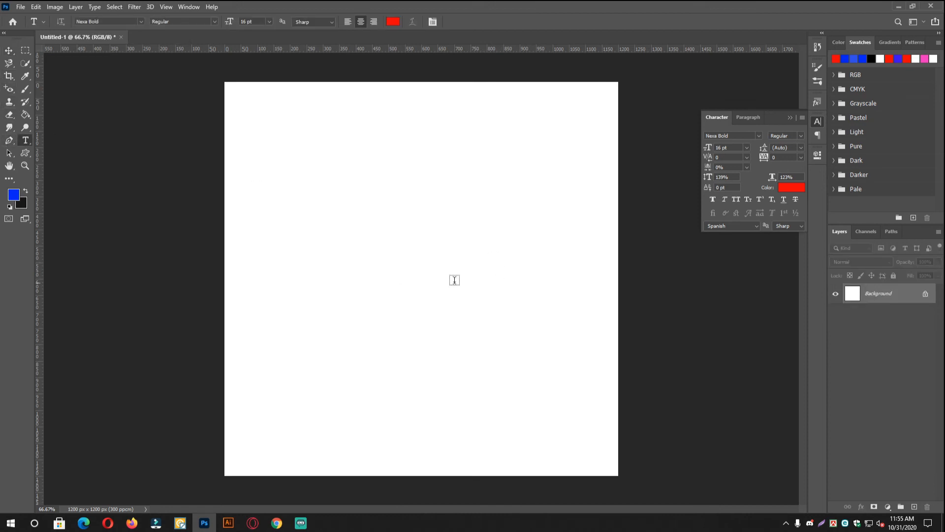
pyautogui.click(392, 227)
pyautogui.write('()')
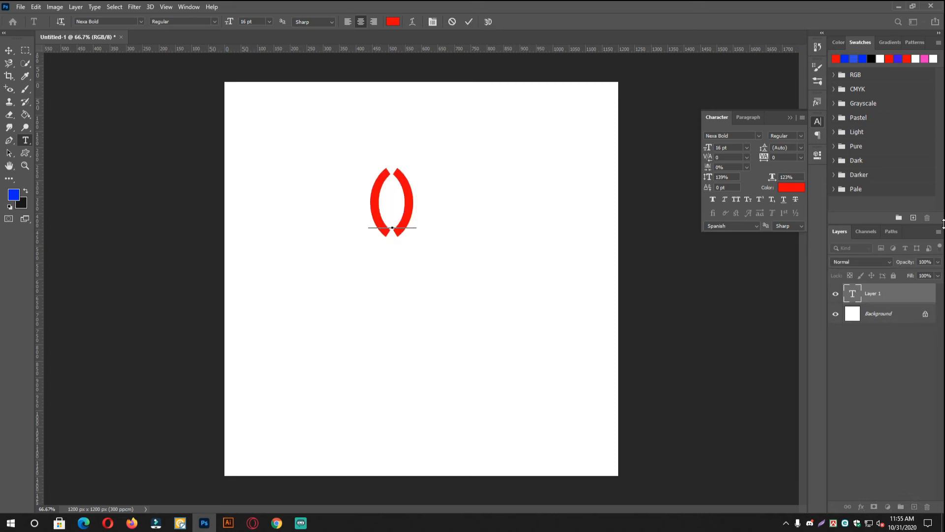
pyautogui.write('a=')
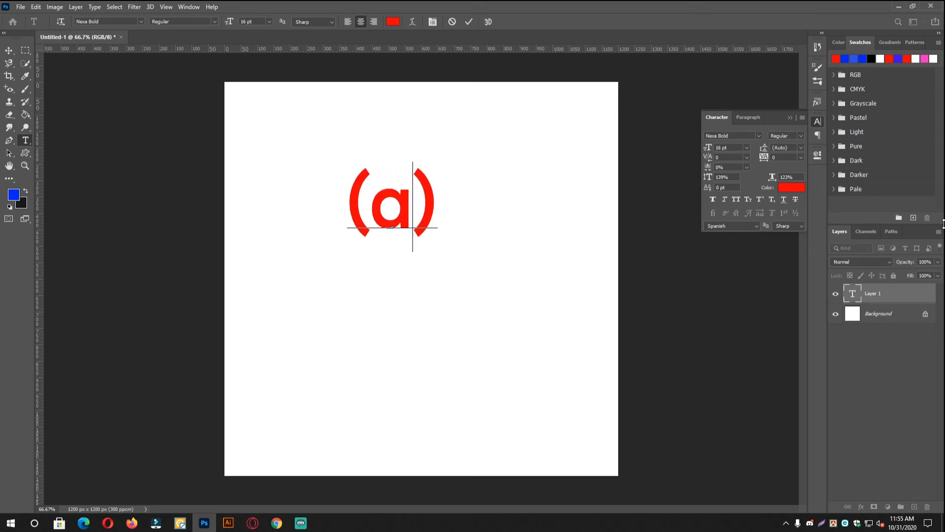
pyautogui.press('BackSpace')
pyautogui.write('+n')
pyautogui.press('BackSpace')
pyautogui.write('b')
pyautogui.press('Right')
pyautogui.write('2')
pyautogui.click(469, 21)
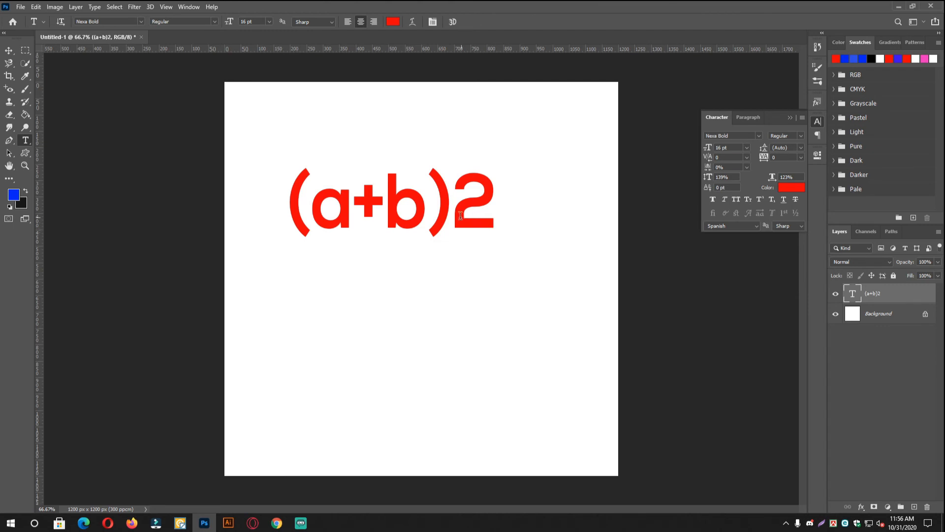
# Step: Format the 2 after the parentheses as superscript, and then change it to subscript
pyautogui.moveTo(457, 210); pyautogui.dragTo(498, 206)
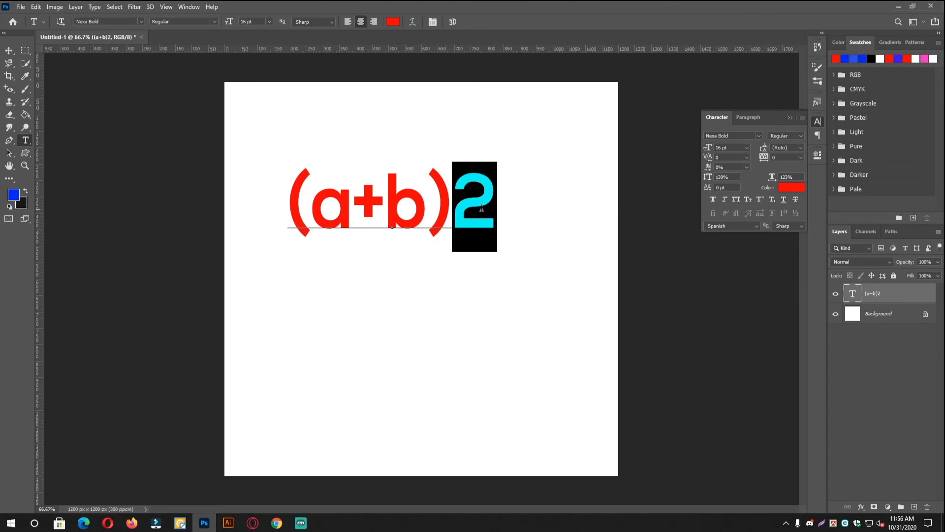
pyautogui.click(759, 199)
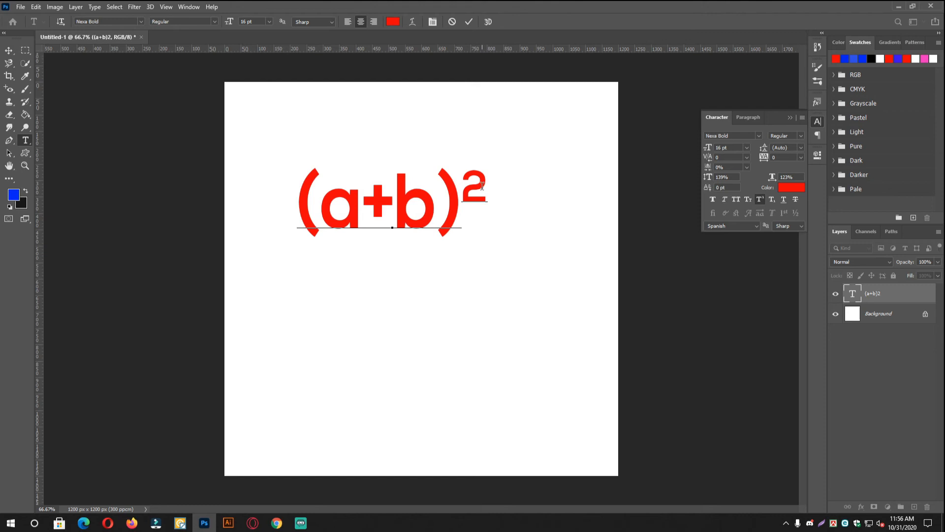
pyautogui.click(480, 211)
pyautogui.moveTo(486, 193); pyautogui.dragTo(472, 189)
pyautogui.click(772, 199)
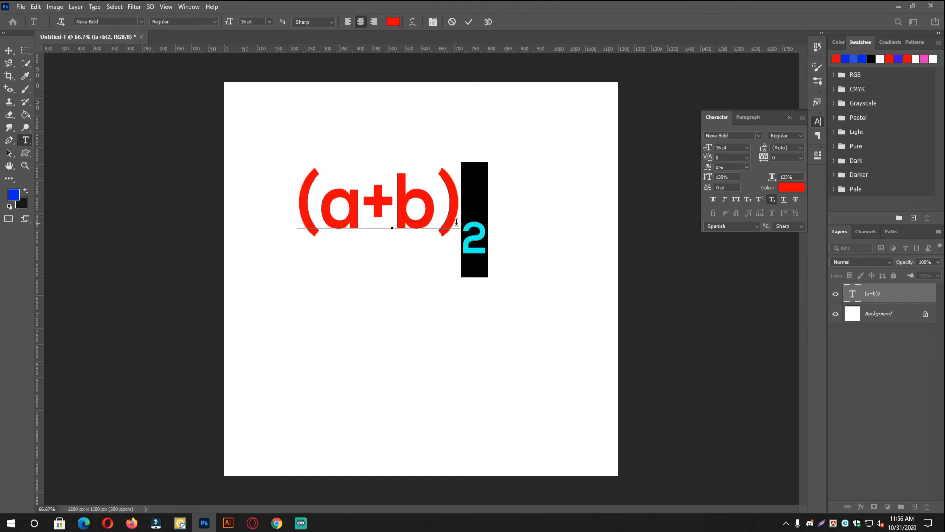
pyautogui.hotkey('ctrl', 'Return')
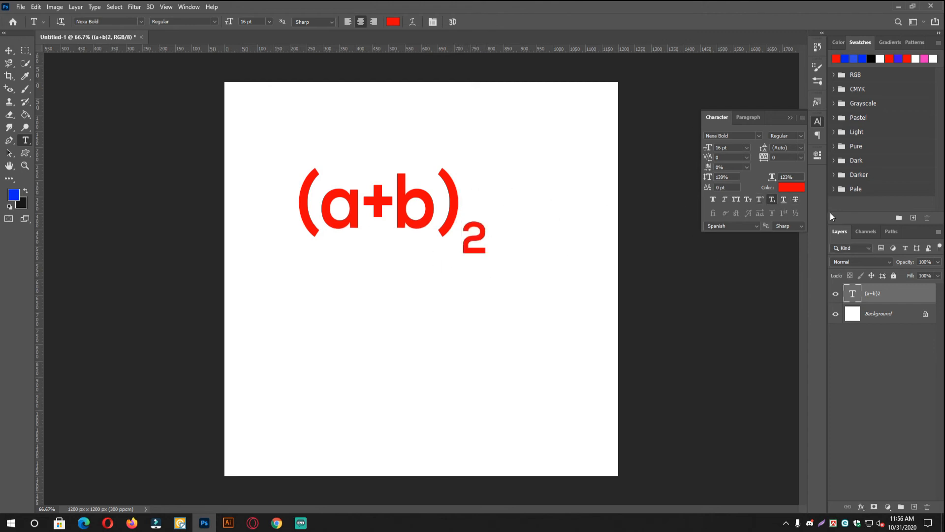
# Step: Underline the whole formula, and then replace the underline with strikethrough
pyautogui.click(783, 200)
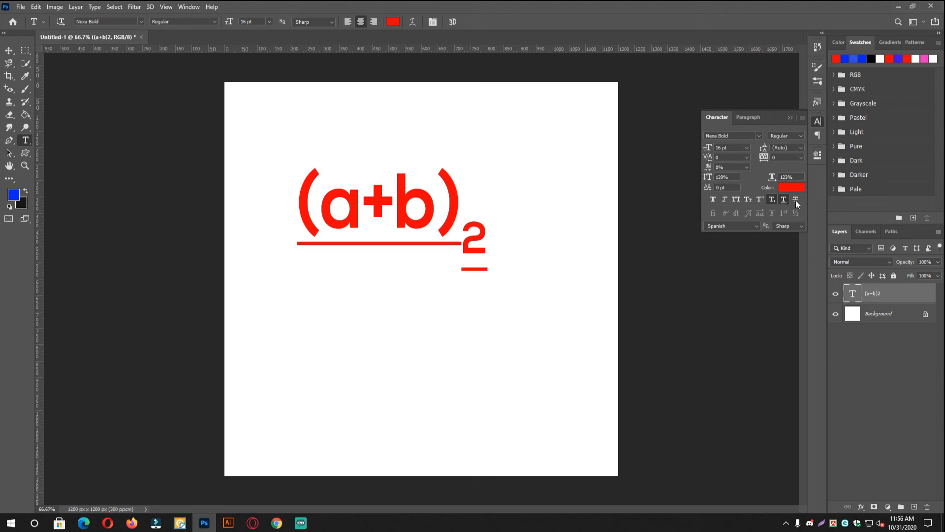
pyautogui.click(796, 199)
pyautogui.click(782, 201)
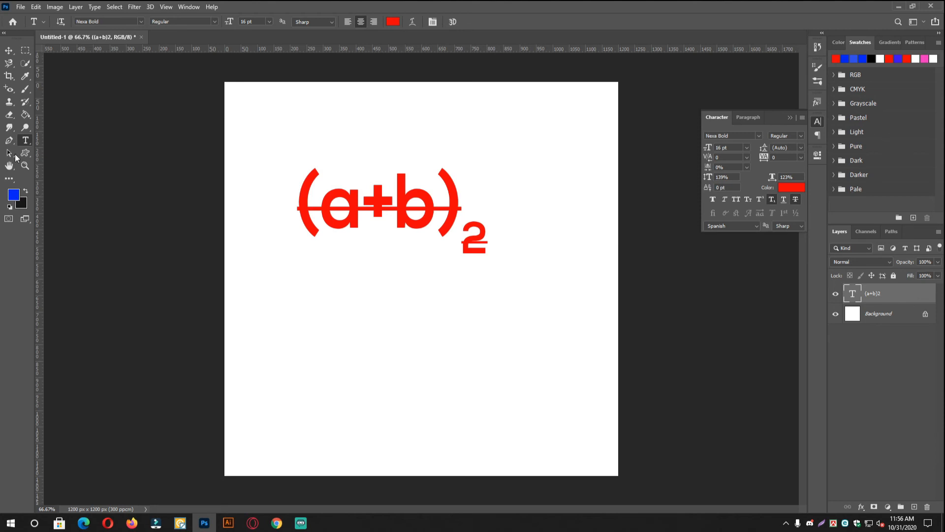
# Step: Add the vertical text "assd" along the canvas's left side, replacing a longer run of trial letters
pyautogui.rightClick(26, 141)
pyautogui.click(72, 150)
pyautogui.click(257, 239)
pyautogui.write('asdfasdfas')
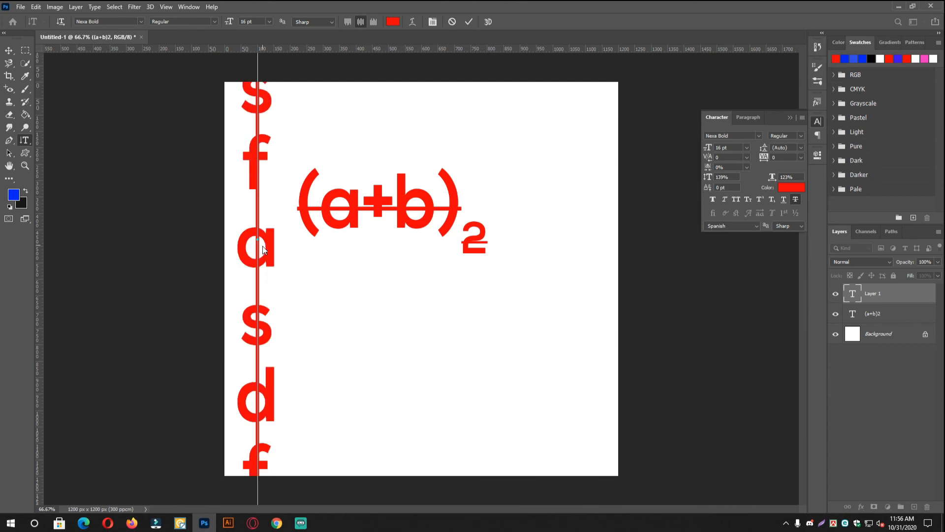
pyautogui.hotkey('ctrl', 'a')
pyautogui.press('BackSpace')
pyautogui.write('assd')
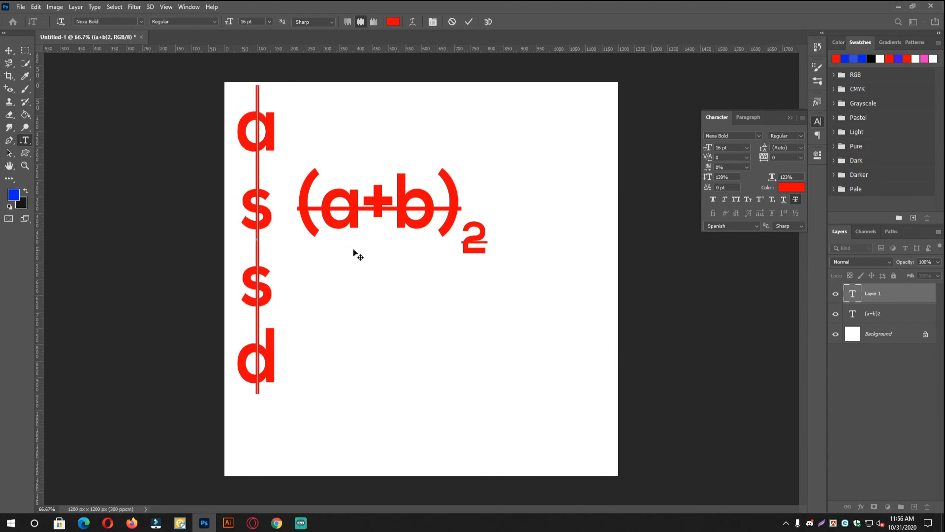
pyautogui.click(469, 22)
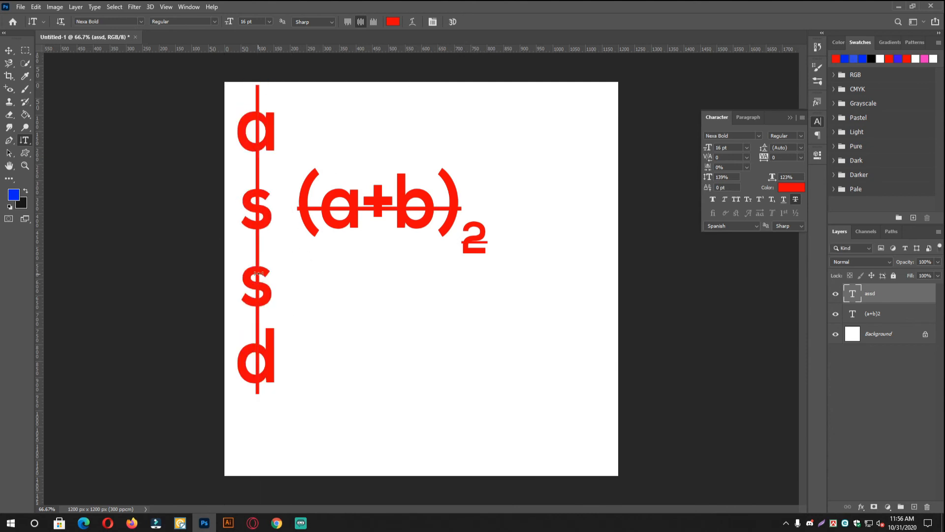
# Step: Remove the strikethrough from the vertical text and move it slightly lower on the canvas
pyautogui.click(9, 49)
pyautogui.click(797, 200)
pyautogui.moveTo(243, 302); pyautogui.dragTo(269, 327)
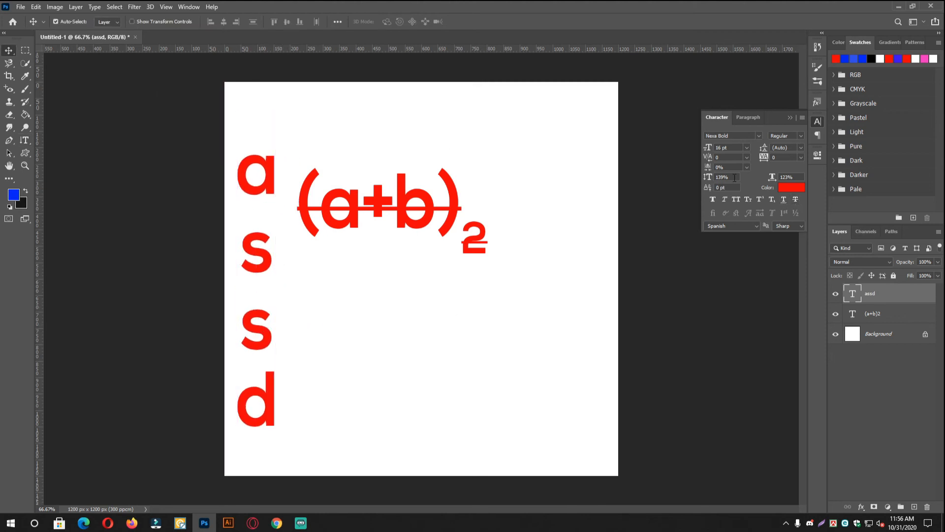
pyautogui.click(25, 141)
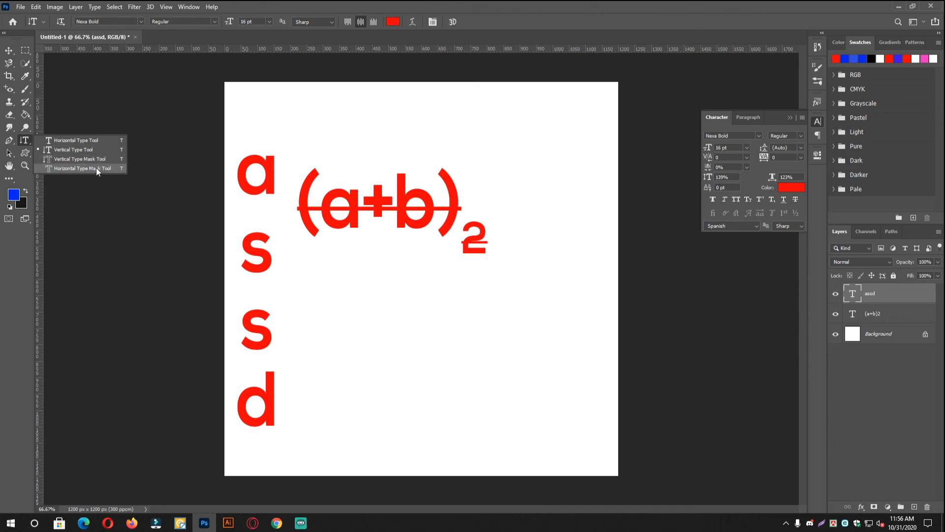
pyautogui.press('v')
pyautogui.press('ctrl')
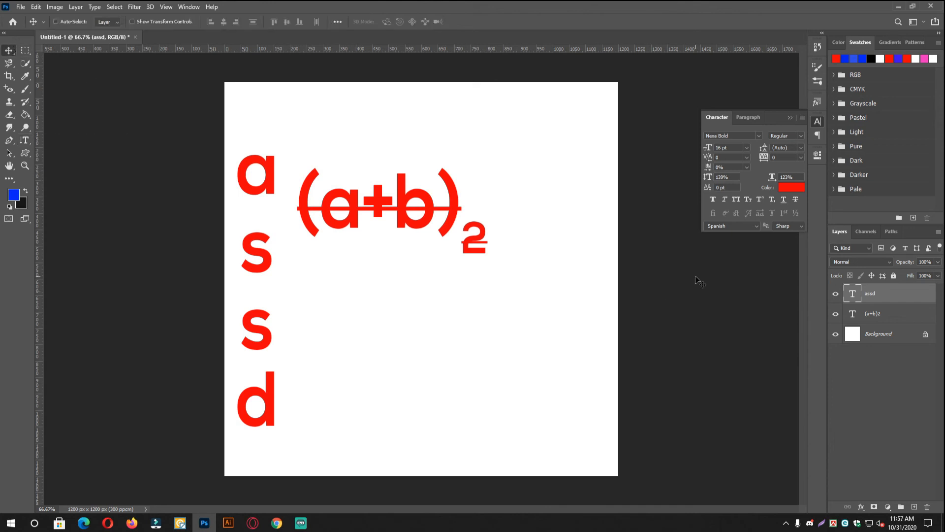
pyautogui.click(21, 6)
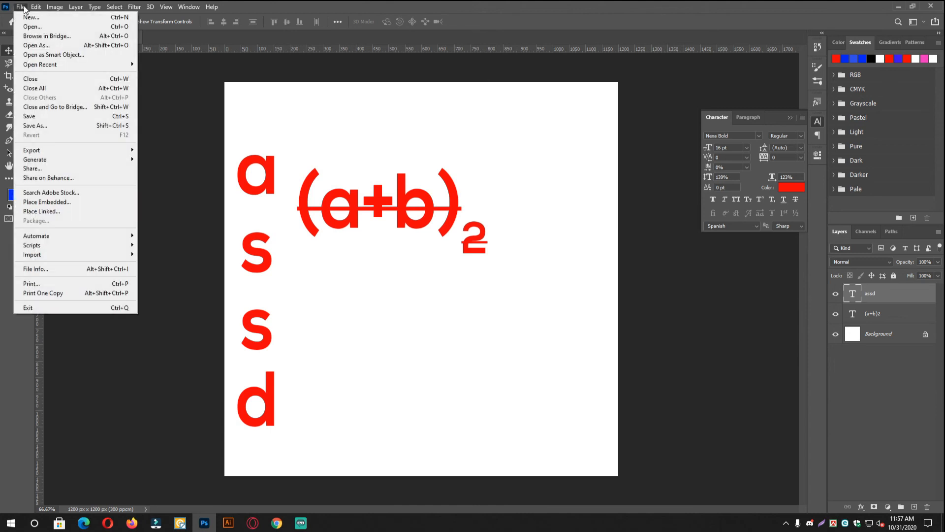
pyautogui.click(32, 28)
pyautogui.click(435, 91)
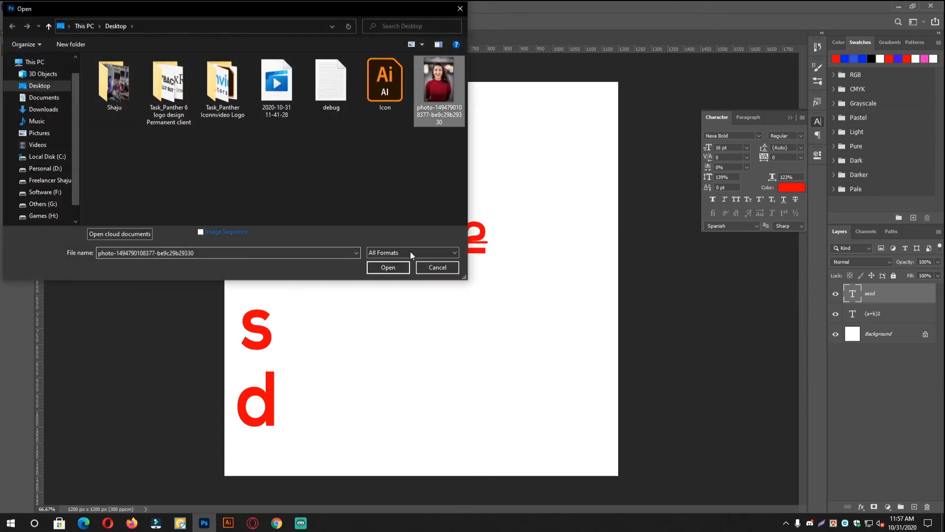
pyautogui.click(397, 265)
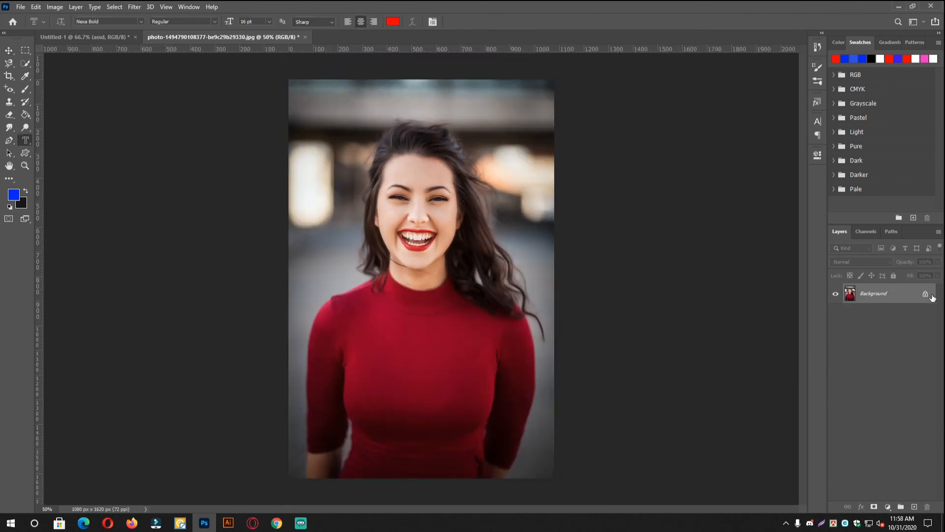
# Step: Unlock the portrait's Background layer and set the font size to 72 pt
pyautogui.click(925, 294)
pyautogui.click(268, 21)
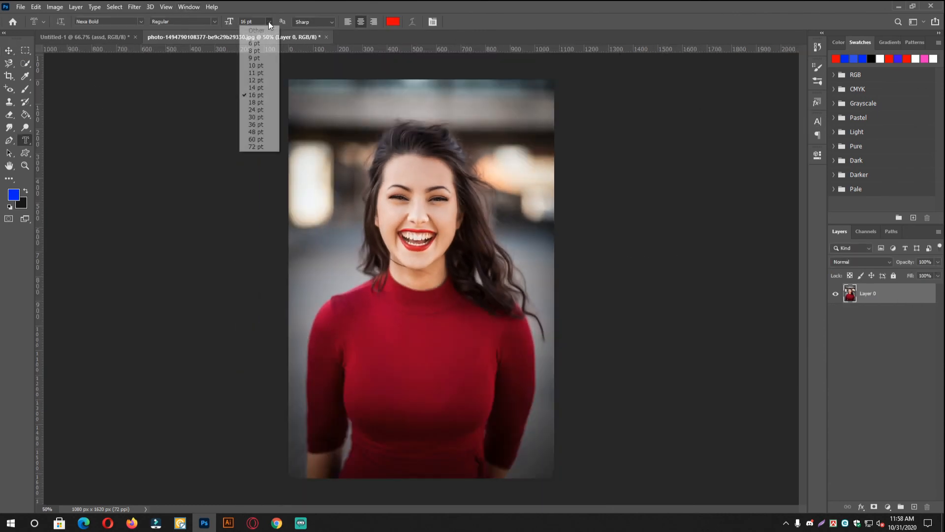
pyautogui.click(821, 118)
pyautogui.click(822, 119)
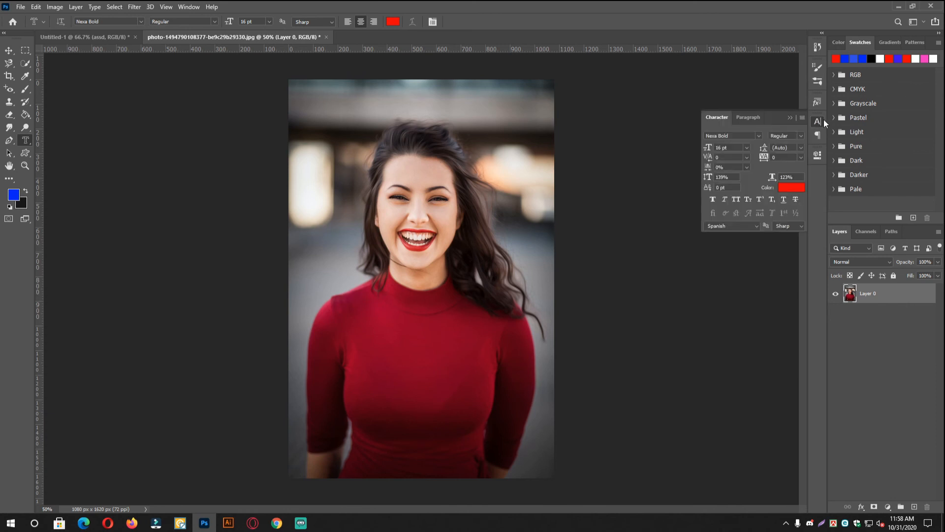
pyautogui.click(748, 147)
pyautogui.click(733, 273)
# Step: Create a selection reading "ABC" on the woman's forehead with the Horizontal Type Mask tool
pyautogui.click(402, 188)
pyautogui.write('ABC')
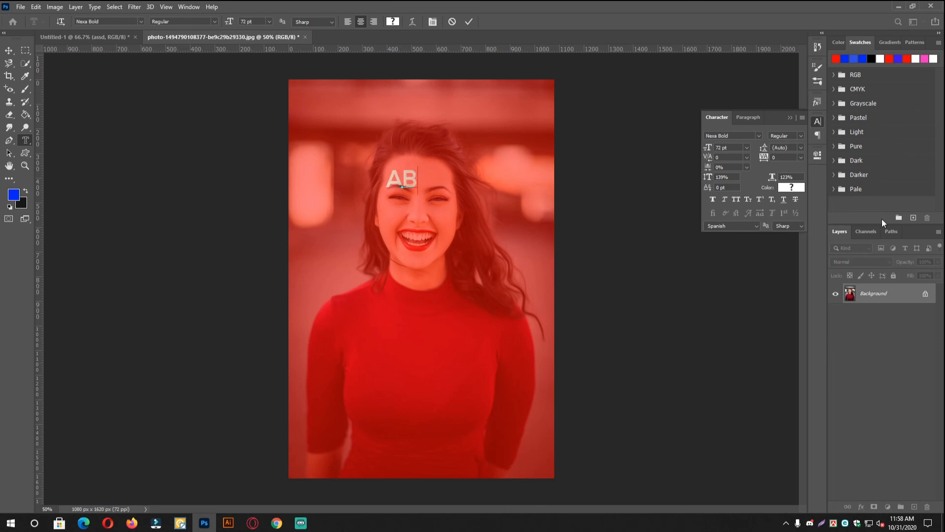
pyautogui.click(467, 22)
# Step: Nudge the letter-shaped selection so that it sits centred on the forehead
pyautogui.press('Right')
pyautogui.press('Right')
pyautogui.press('Right')
pyautogui.press('Right')
pyautogui.press('Right')
pyautogui.press('Right')
pyautogui.press('Right')
pyautogui.press('Right')
pyautogui.press('Right')
pyautogui.press('Right')
pyautogui.press('Right')
pyautogui.press('Right')
pyautogui.press('Right')
pyautogui.press('Right')
pyautogui.hotkey('shift', 'Right')
pyautogui.hotkey('shift', 'Right')
pyautogui.hotkey('shift', 'Right')
pyautogui.hotkey('shift', 'Right')
pyautogui.hotkey('shift', 'Right')
pyautogui.hotkey('shift', 'Right')
pyautogui.hotkey('shift', 'Right')
pyautogui.hotkey('shift', 'Right')
pyautogui.hotkey('shift', 'Up')
pyautogui.hotkey('shift', 'Left')
pyautogui.hotkey('shift', 'Left')
pyautogui.hotkey('shift', 'Left')
pyautogui.hotkey('shift', 'Left')
pyautogui.hotkey('shift', 'Up')
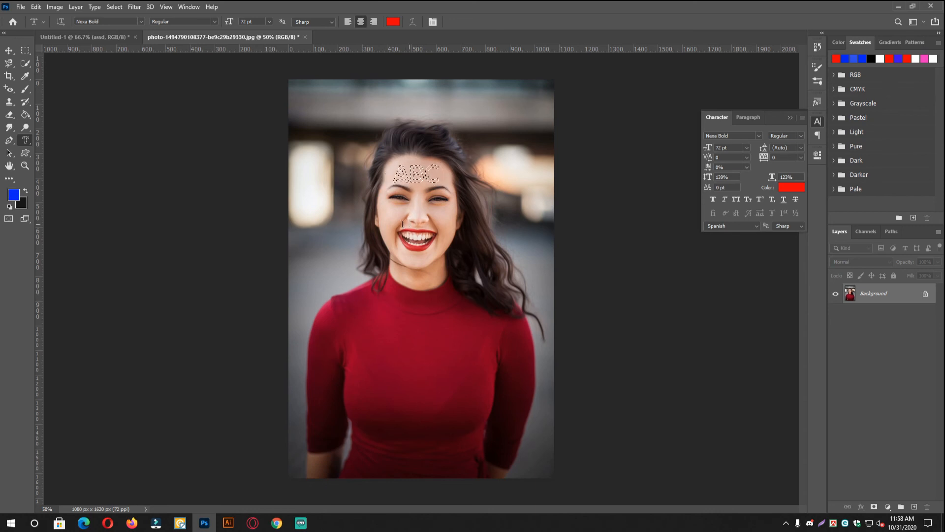
# Step: Copy the selected forehead area to a new layer, and toggle the Background's visibility to inspect the cut-out letters
pyautogui.hotkey('ctrl', 'j')
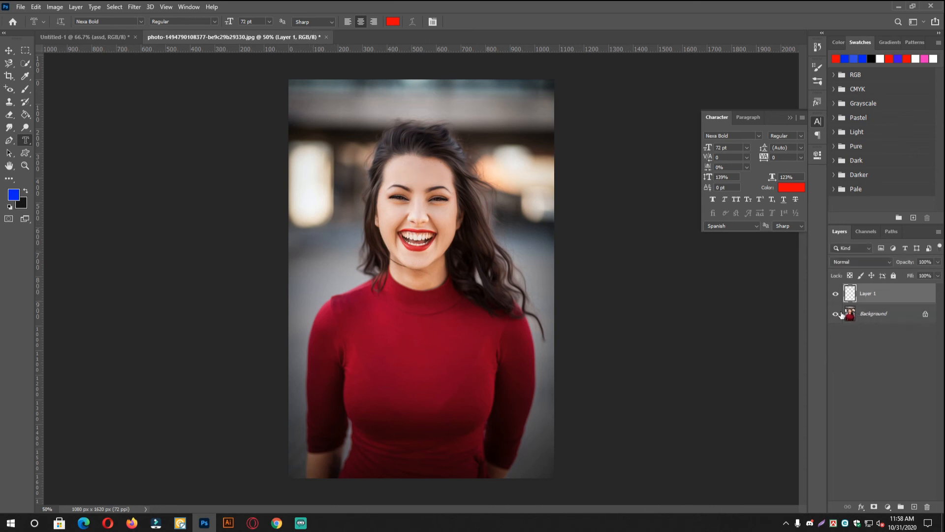
pyautogui.click(836, 314)
pyautogui.scroll(6, 440, 182)
pyautogui.scroll(-3, 441, 182)
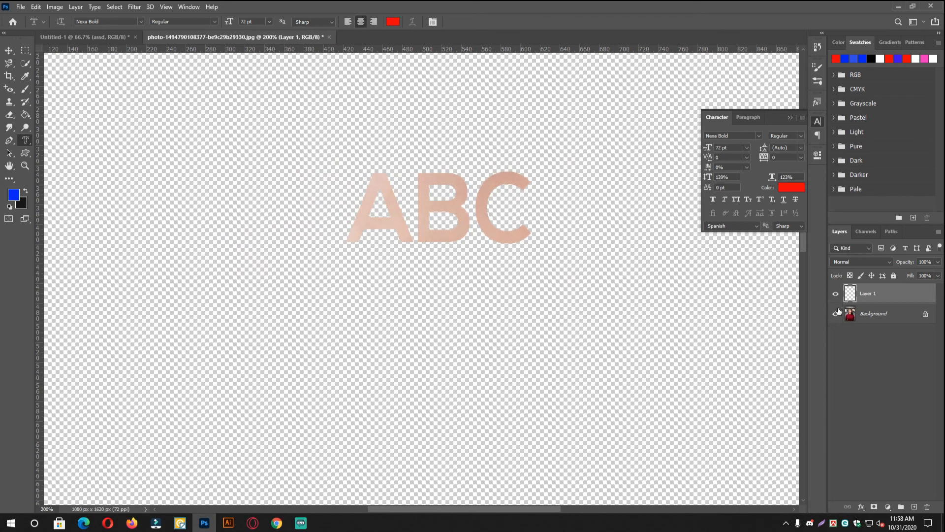
pyautogui.click(836, 312)
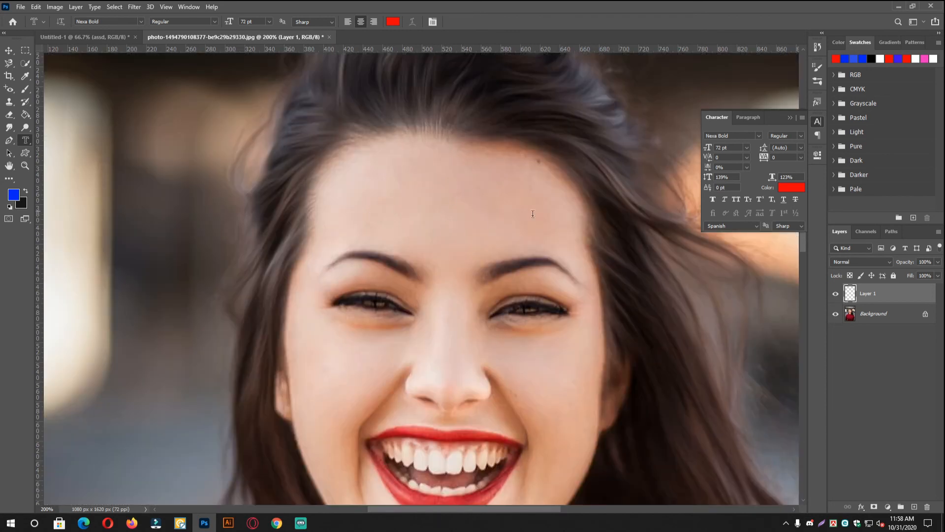
pyautogui.click(833, 313)
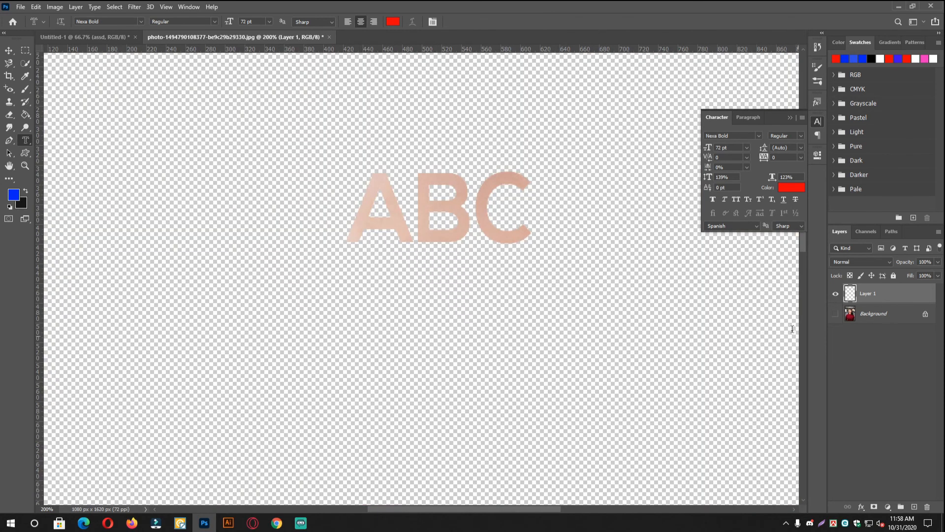
pyautogui.click(835, 313)
# Step: Create a horizontal type mask selection reading "ABC" on the chest of the red sweater
pyautogui.scroll(-2, 684, 310)
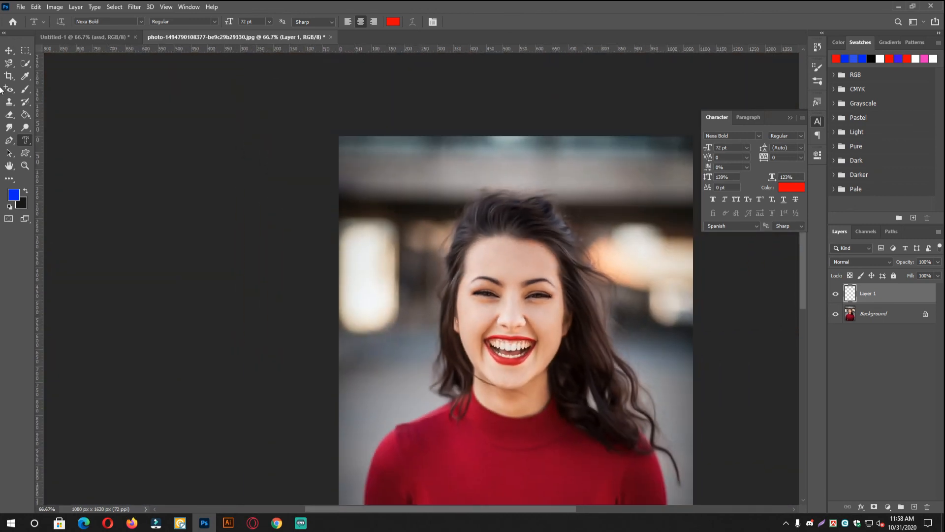
pyautogui.moveTo(583, 326); pyautogui.dragTo(449, 127)
pyautogui.scroll(1, 340, 235)
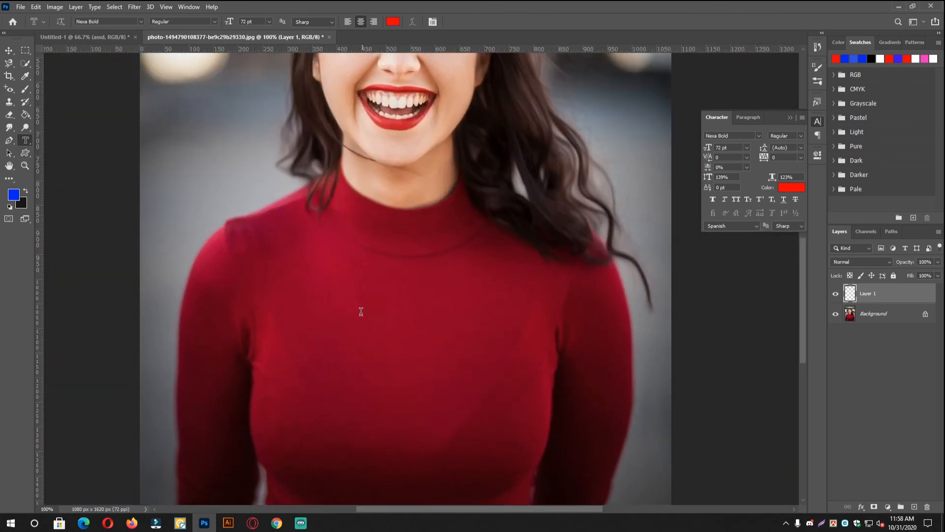
pyautogui.click(361, 311)
pyautogui.write('S')
pyautogui.press('BackSpace')
pyautogui.write('ABC')
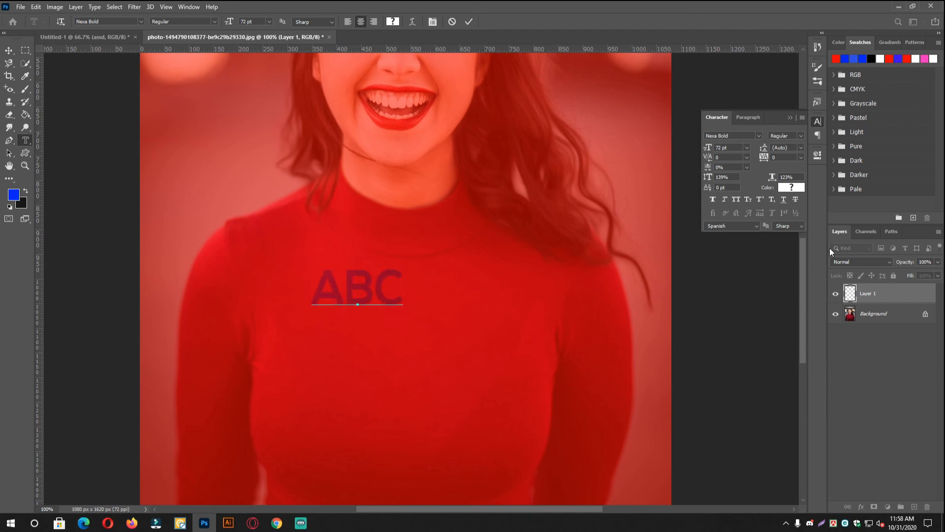
pyautogui.click(468, 21)
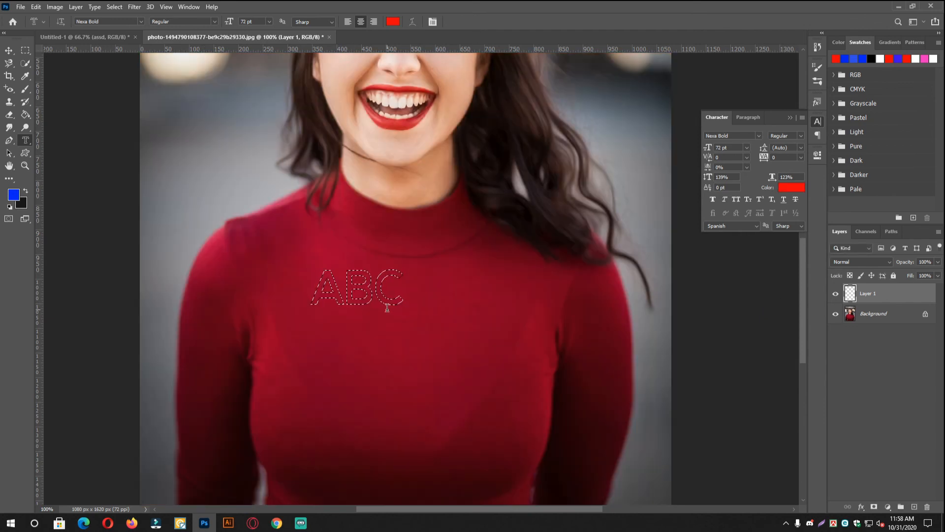
# Step: Copy the selected sweater area from the Background to a new layer, and inspect the letters with the Background temporarily hidden
pyautogui.click(874, 317)
pyautogui.hotkey('ctrl', 'j')
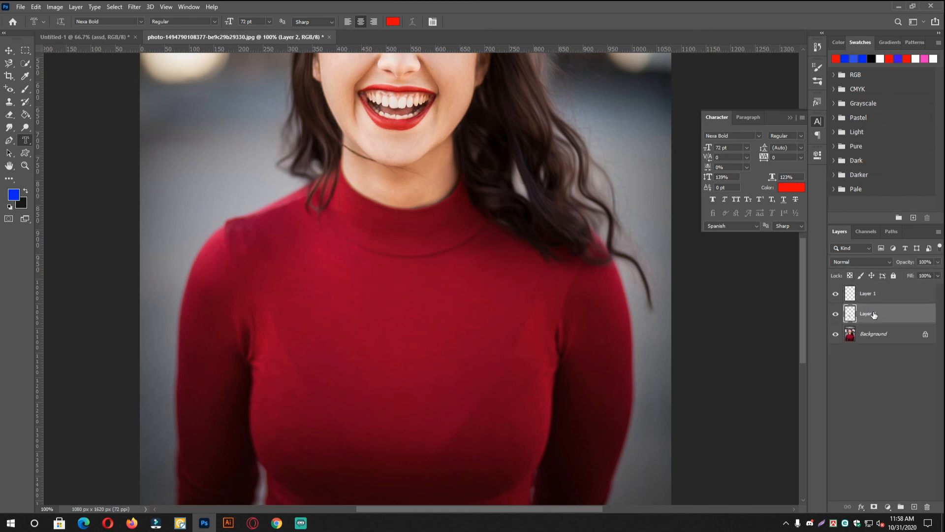
pyautogui.click(836, 333)
pyautogui.keyDown('ctrl'); pyautogui.click(314, 253); pyautogui.keyUp('ctrl')
pyautogui.keyDown('ctrl'); pyautogui.click(357, 279); pyautogui.keyUp('ctrl')
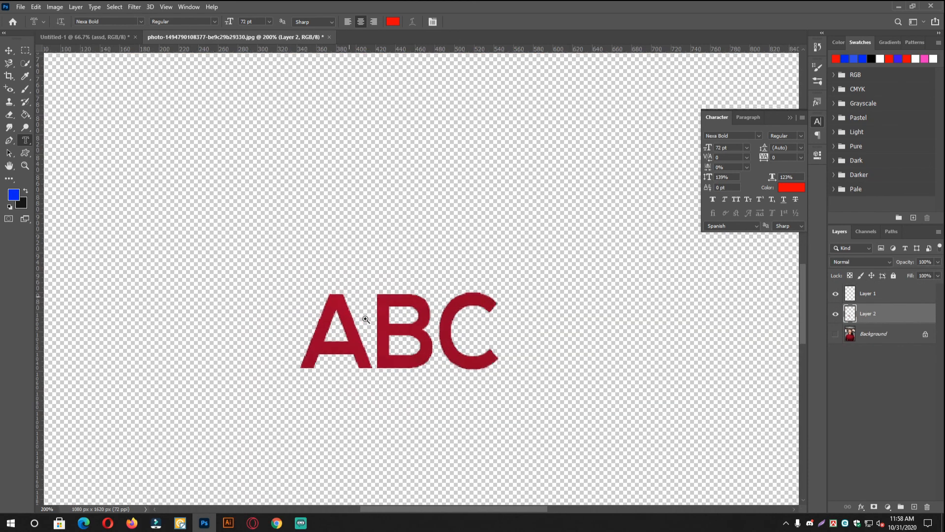
pyautogui.keyDown('ctrl'); pyautogui.keyDown('alt'); pyautogui.click(458, 336); pyautogui.keyUp('alt'); pyautogui.keyUp('ctrl')
pyautogui.keyDown('ctrl'); pyautogui.keyDown('alt'); pyautogui.click(458, 337); pyautogui.keyUp('alt'); pyautogui.keyUp('ctrl')
pyautogui.keyDown('ctrl'); pyautogui.keyDown('alt'); pyautogui.click(458, 337); pyautogui.keyUp('alt'); pyautogui.keyUp('ctrl')
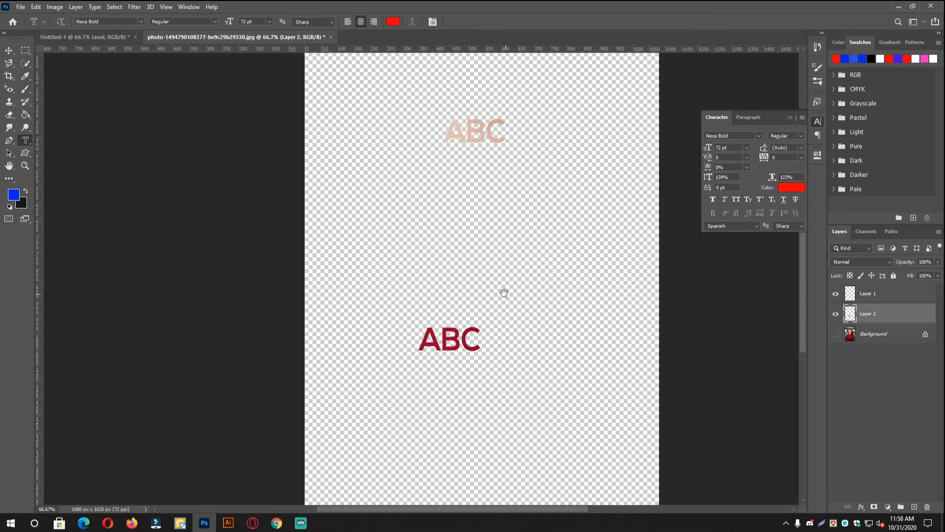
pyautogui.click(835, 334)
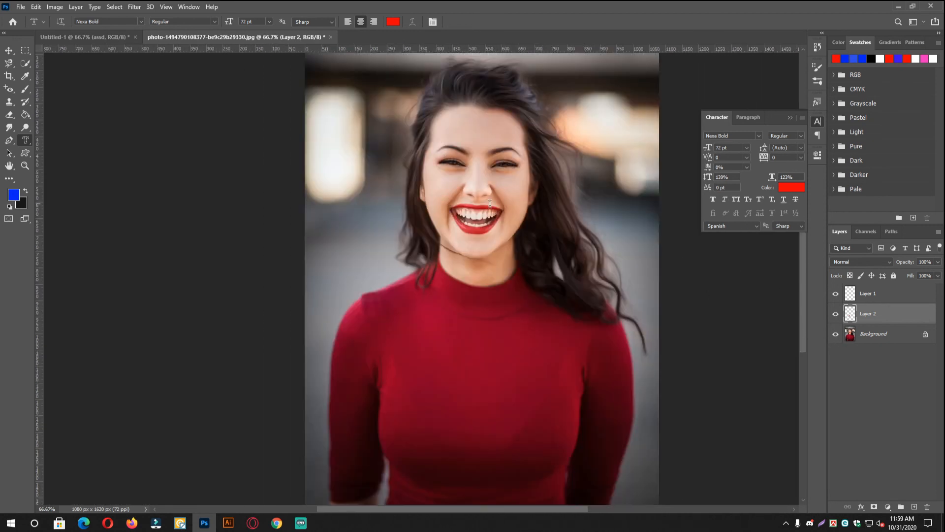
# Step: Create a horizontal type mask selection reading "ABC" across the woman's nose and upper lip
pyautogui.moveTo(468, 179); pyautogui.dragTo(539, 227)
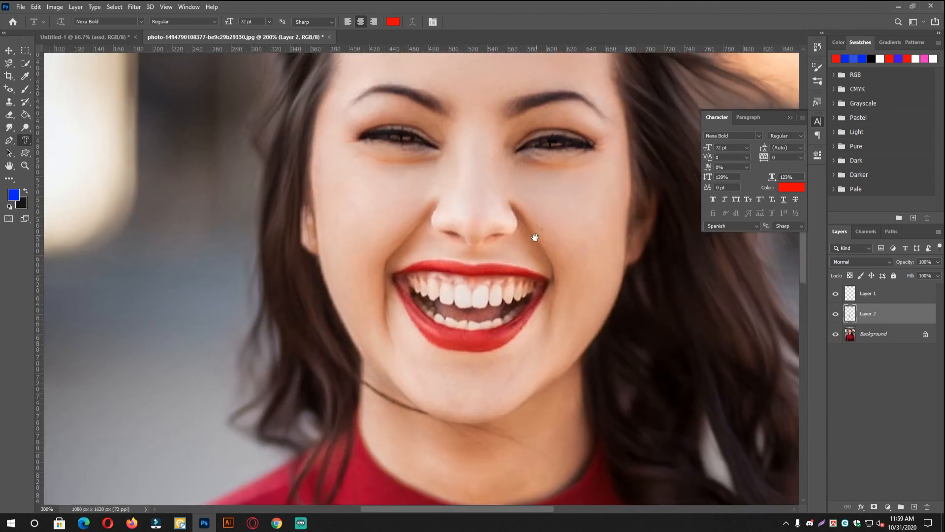
pyautogui.click(436, 286)
pyautogui.write('ABVC')
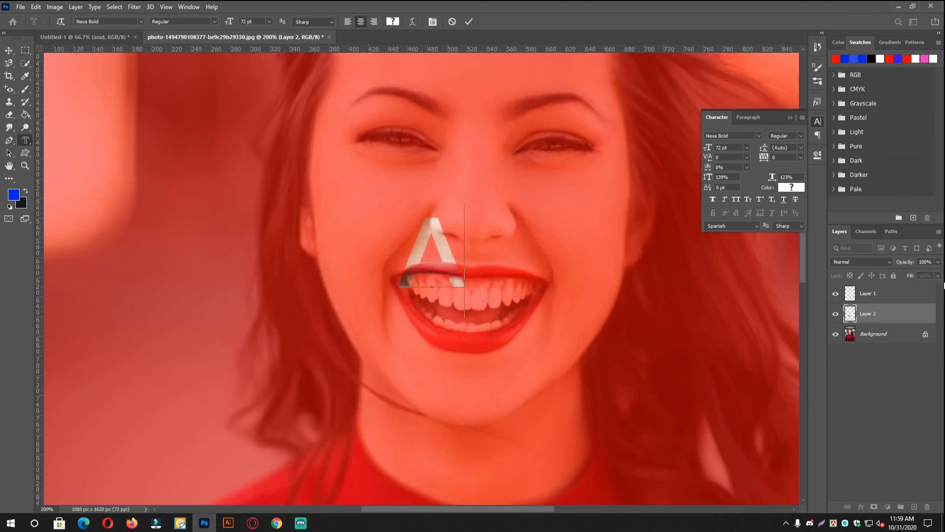
pyautogui.press('BackSpace')
pyautogui.press('BackSpace')
pyautogui.write('V')
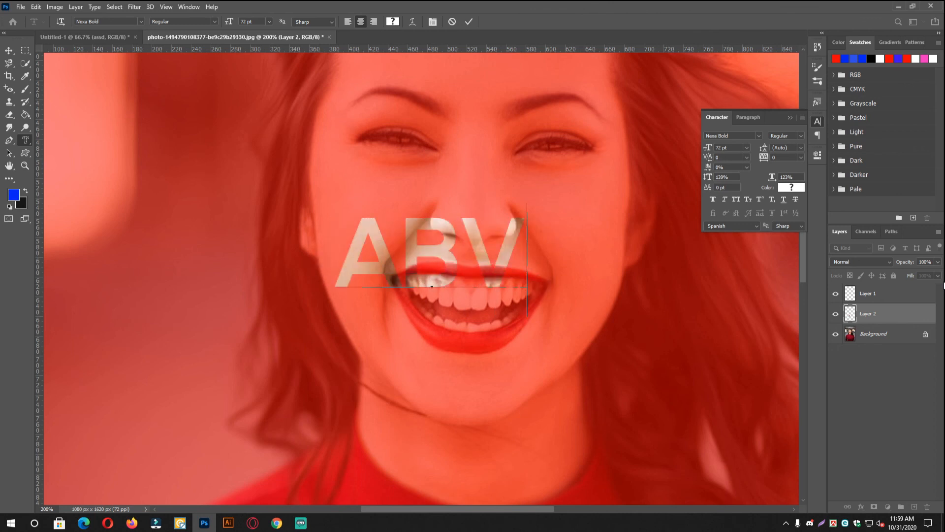
pyautogui.press('BackSpace')
pyautogui.write('C')
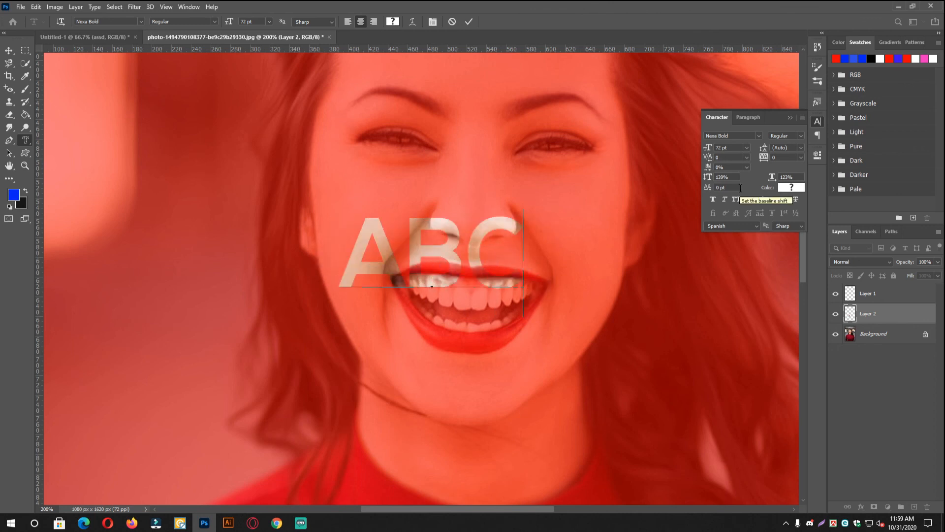
pyautogui.click(469, 22)
# Step: Nudge the letter-shaped selection down and to the right so that it covers the mouth
pyautogui.hotkey('shift', 'Down')
pyautogui.hotkey('shift', 'Down')
pyautogui.hotkey('shift', 'Down')
pyautogui.hotkey('shift', 'Down')
pyautogui.hotkey('shift', 'Down')
pyautogui.hotkey('shift', 'Down')
pyautogui.hotkey('shift', 'Up')
pyautogui.hotkey('shift', 'Right')
pyautogui.hotkey('shift', 'Right')
pyautogui.hotkey('shift', 'Right')
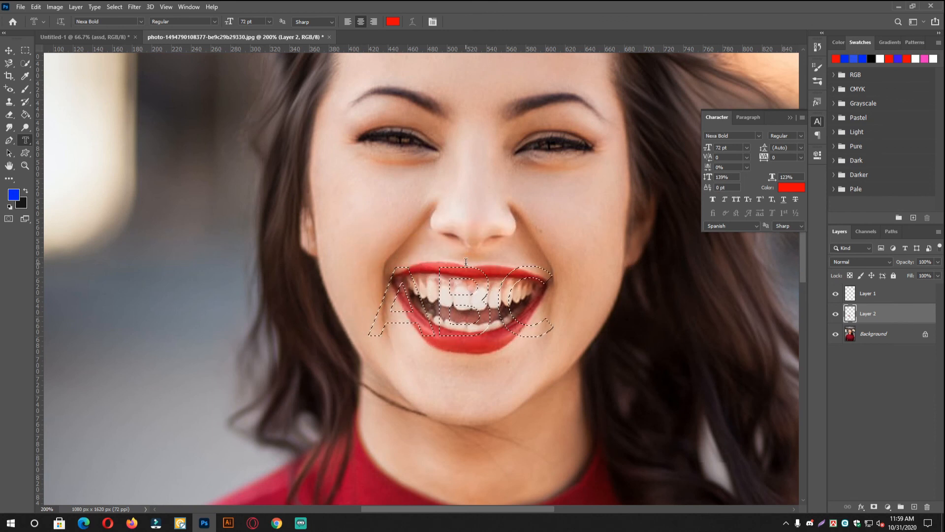
# Step: Copy the selected mouth area from the Background to a new layer, and hide the Background to inspect the letters
pyautogui.click(865, 337)
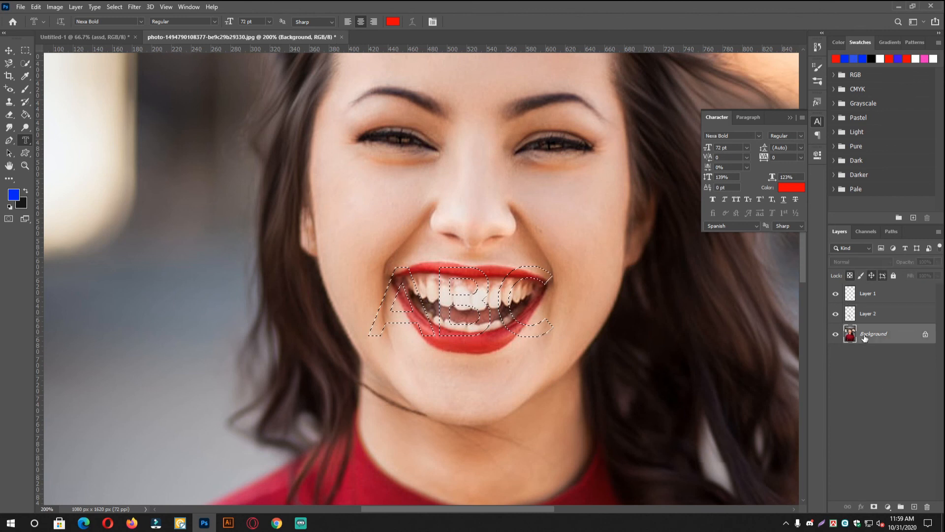
pyautogui.hotkey('ctrl', 'j')
pyautogui.click(837, 354)
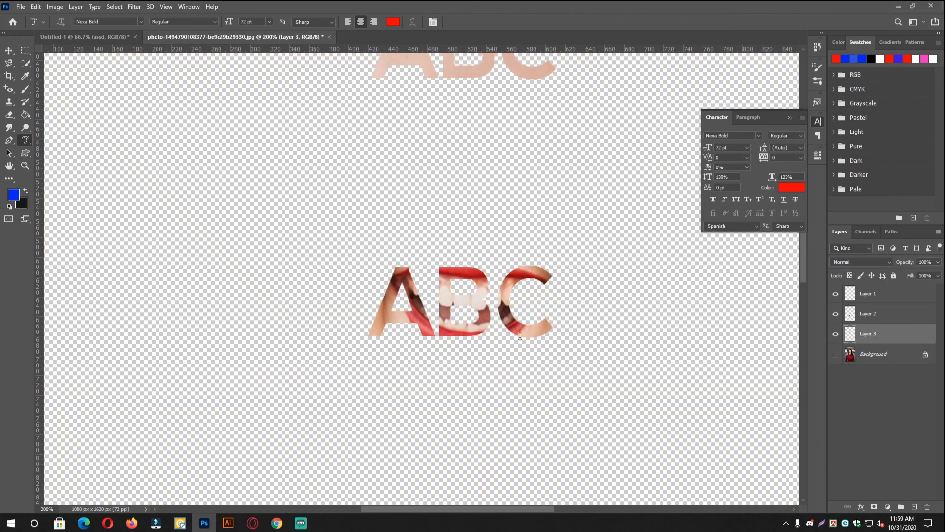
pyautogui.hotkey('ctrl', '+')
pyautogui.hotkey('ctrl', '+')
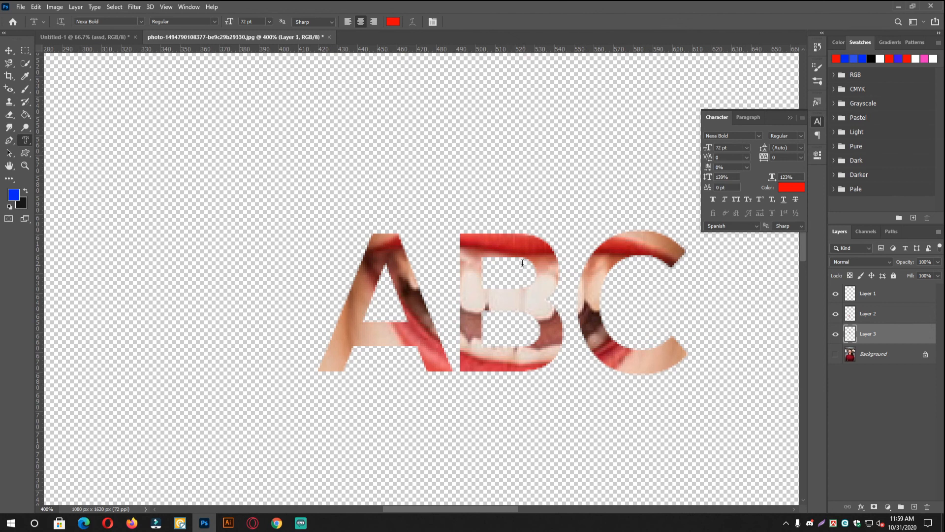
pyautogui.hotkey('ctrl', '-')
pyautogui.hotkey('ctrl', '-')
pyautogui.hotkey('ctrl', '-')
pyautogui.hotkey('ctrl', '-')
pyautogui.hotkey('ctrl', '-')
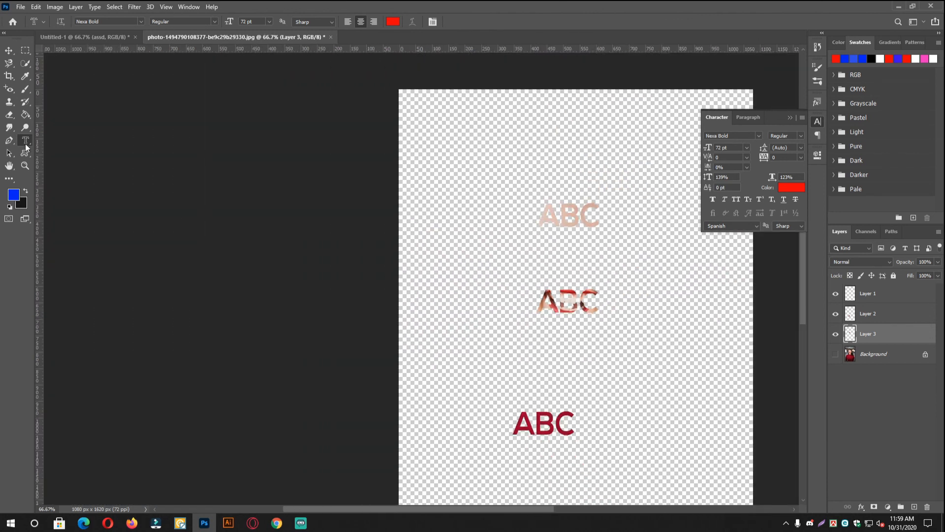
pyautogui.rightClick(25, 144)
pyautogui.click(28, 139)
pyautogui.rightClick(28, 139)
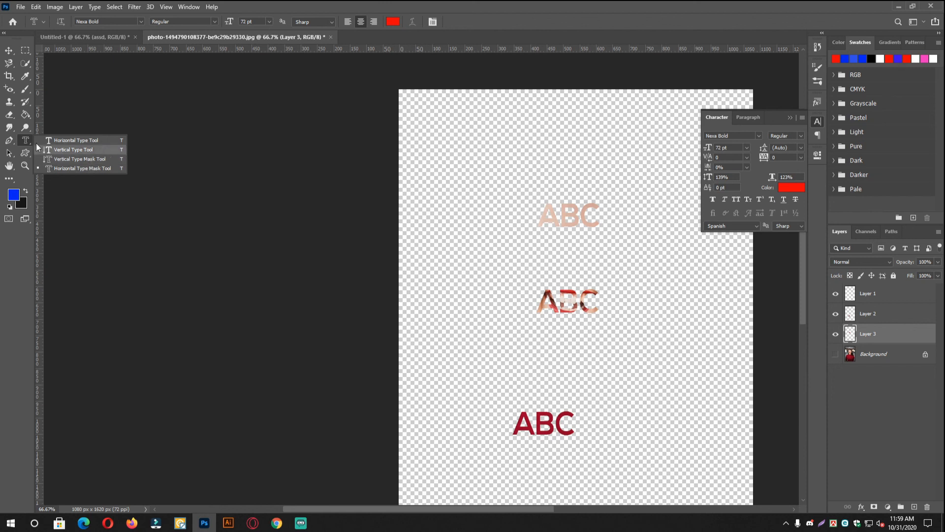
# Step: Switch to the Untitled-1 document, activate the Custom Shape tool, and browse its shape library
pyautogui.click(21, 138)
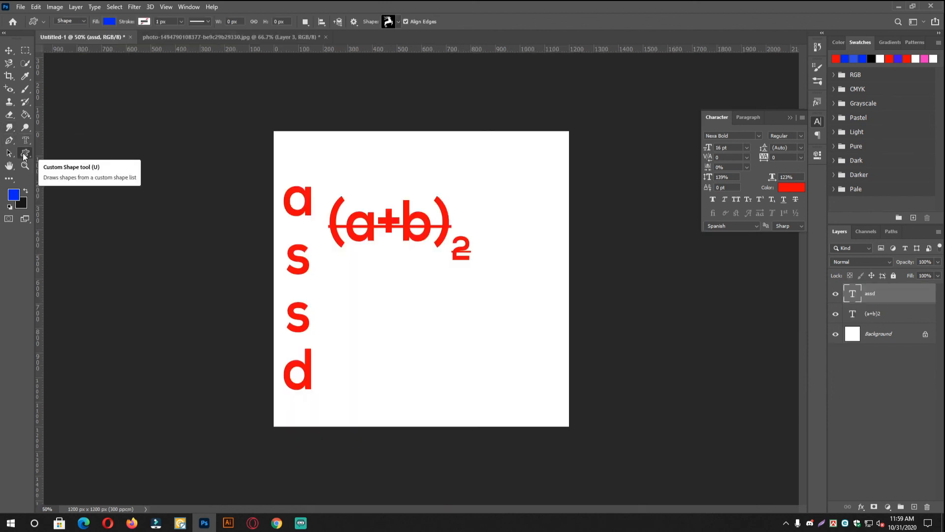
pyautogui.rightClick(23, 153)
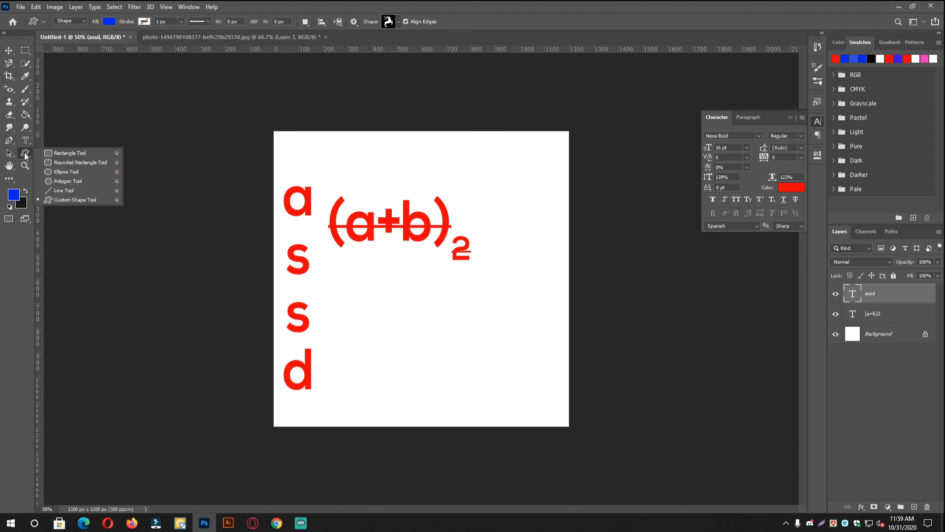
pyautogui.click(69, 199)
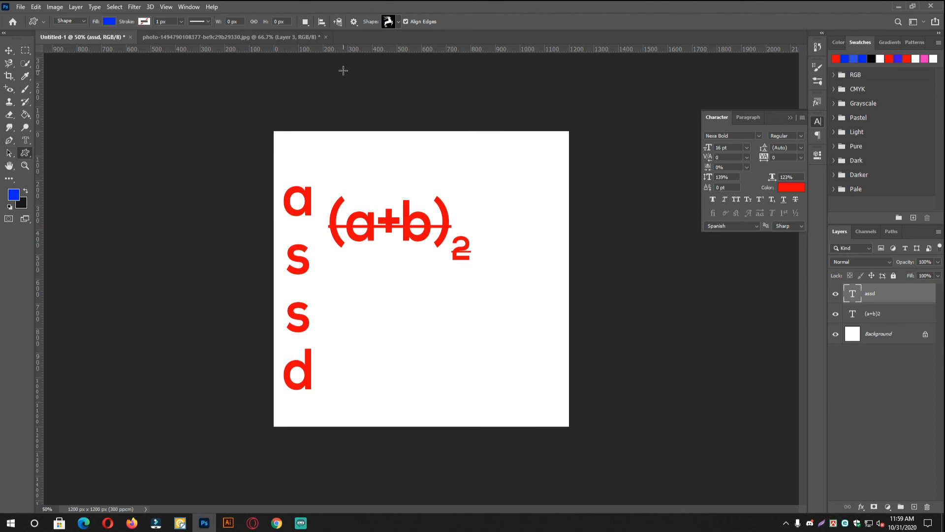
pyautogui.click(398, 21)
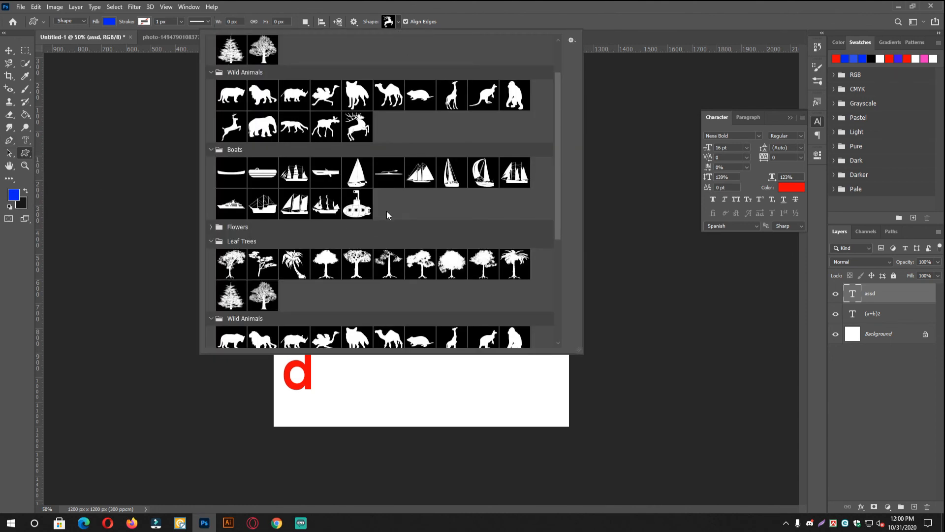
pyautogui.scroll(-2, 387, 215)
pyautogui.scroll(1, 391, 226)
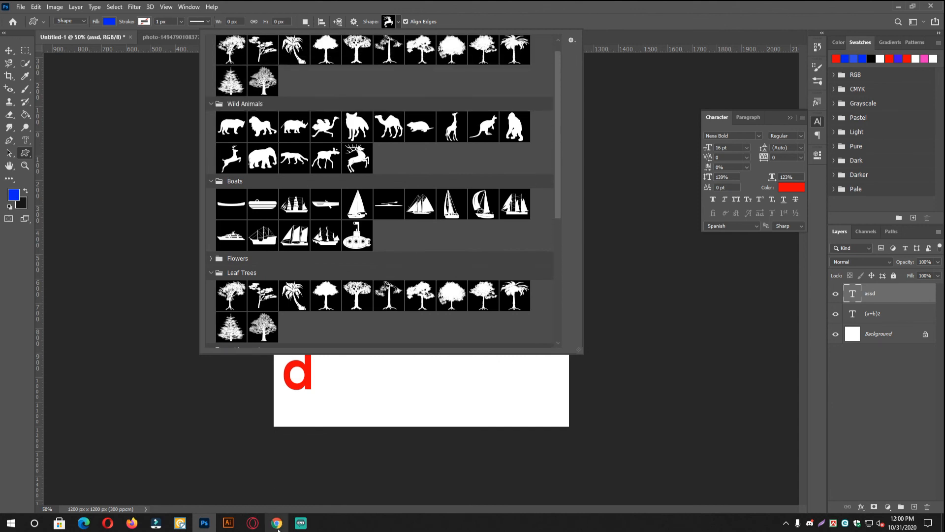
# Step: Examine the custom shape library's options and its Leaf Trees, Wild Animals and Boats groups
pyautogui.click(277, 523)
pyautogui.click(888, 6)
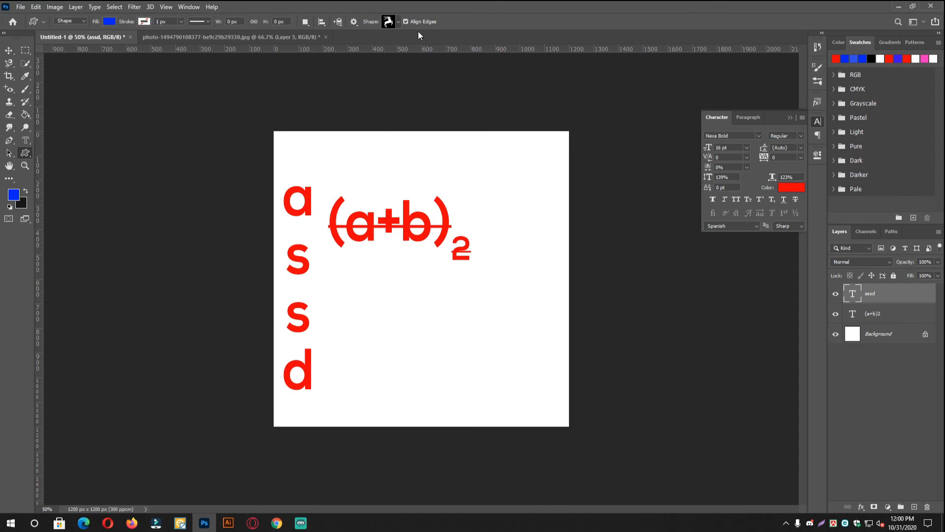
pyautogui.click(399, 22)
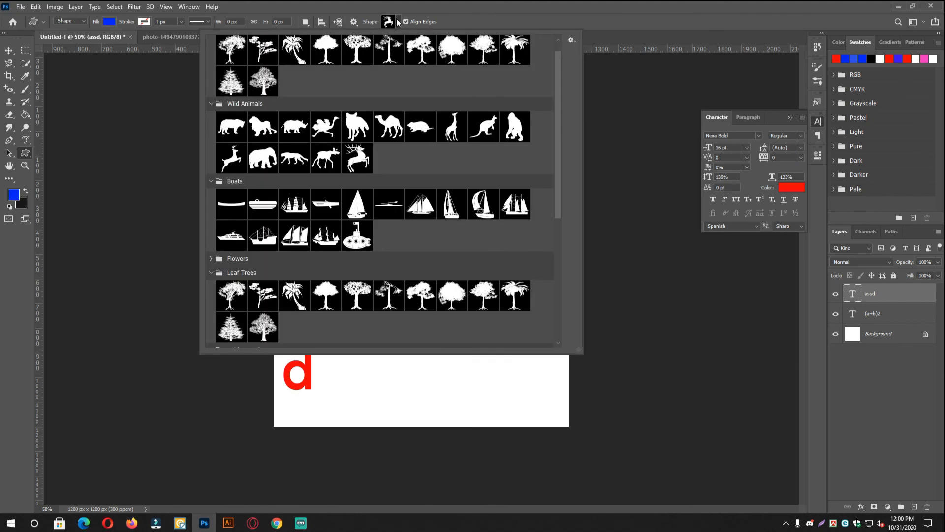
pyautogui.click(571, 40)
pyautogui.click(571, 40)
pyautogui.scroll(1, 499, 158)
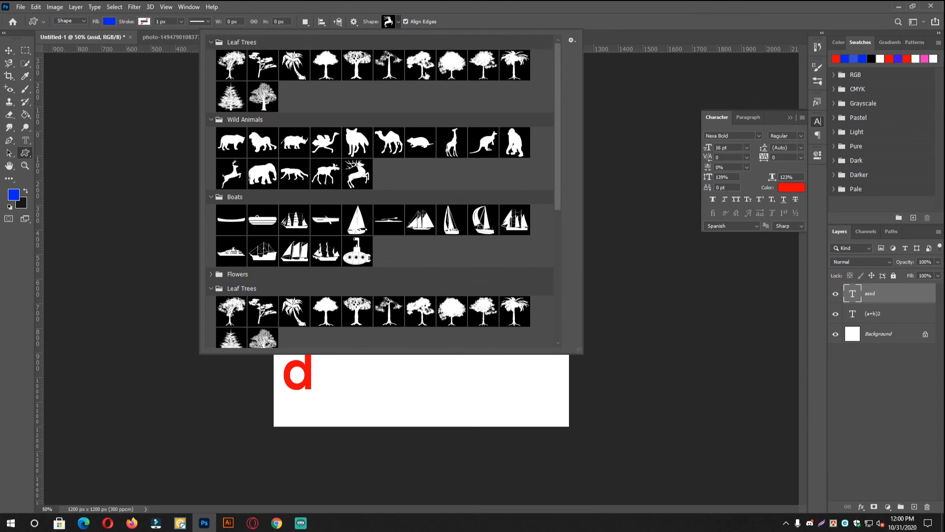
# Step: Choose the antlered reindeer from the Wild Animals group as the custom shape and close the shape library
pyautogui.click(355, 177)
pyautogui.click(399, 22)
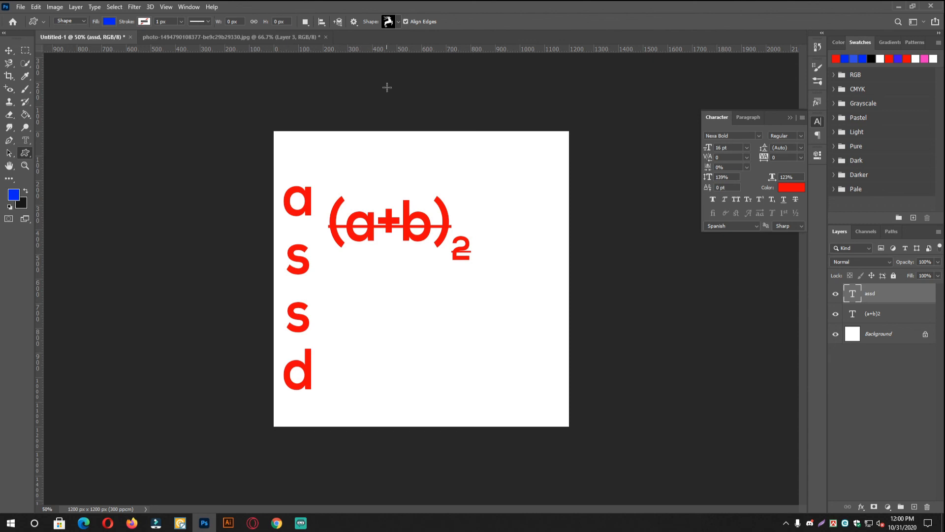
pyautogui.click(398, 22)
pyautogui.click(398, 22)
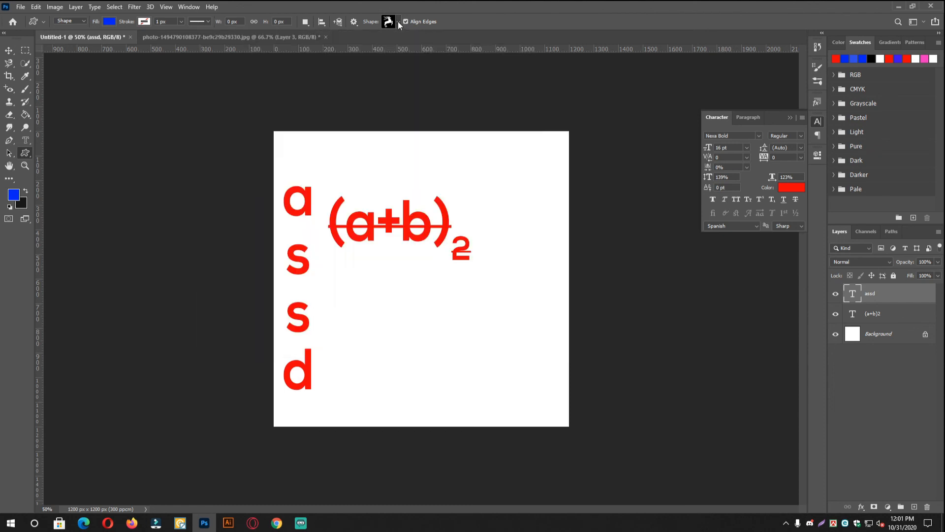